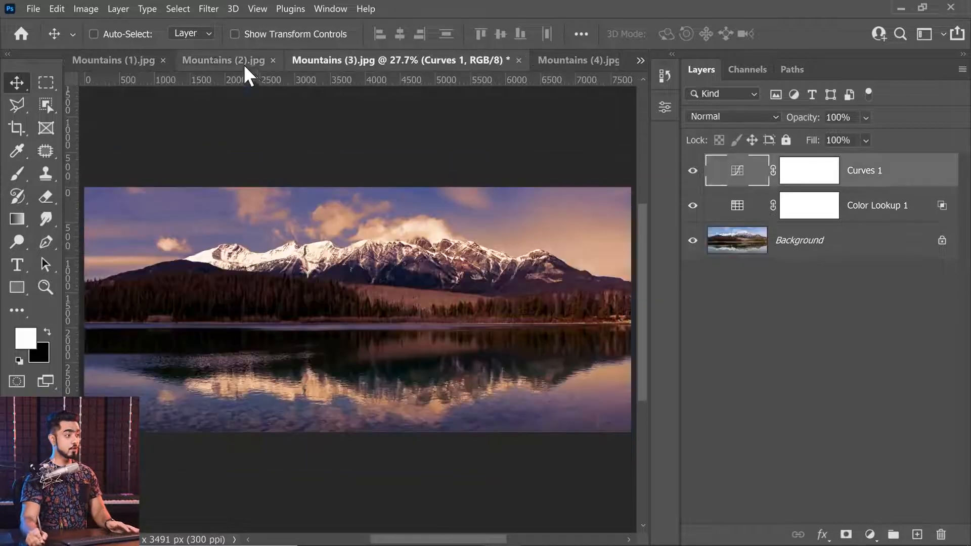
Review the colour grading across the open mountain images, comparing Mountains (5).jpg with and without its adjustments
click(130, 62)
click(576, 61)
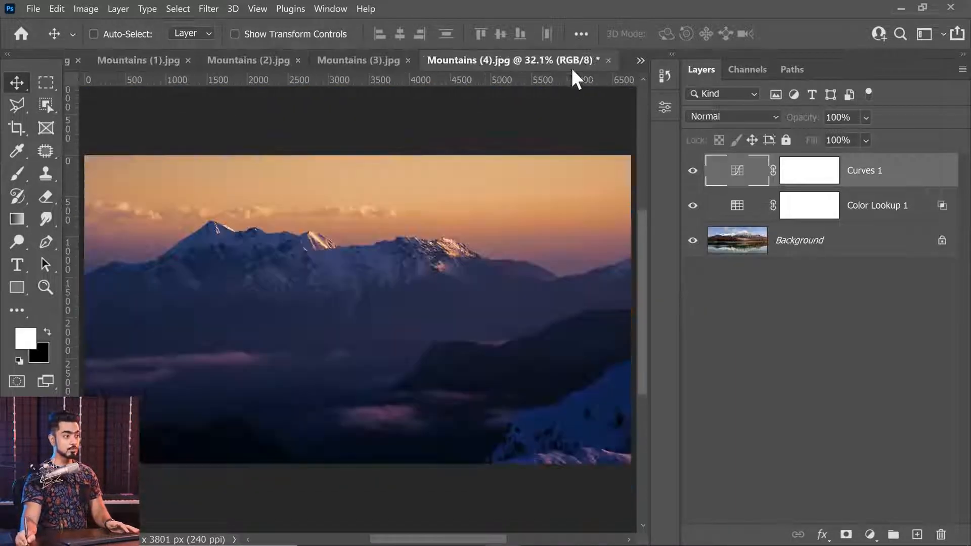
click(640, 62)
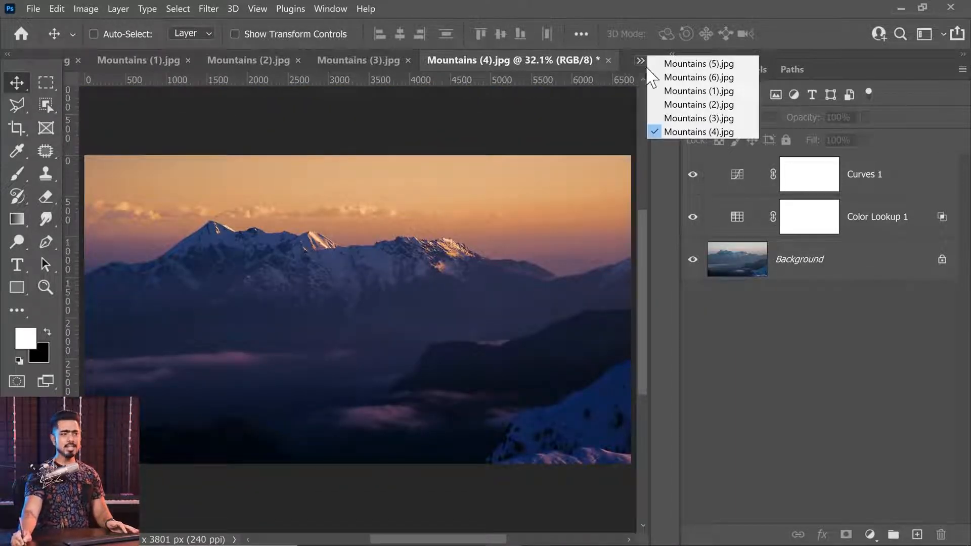
click(654, 64)
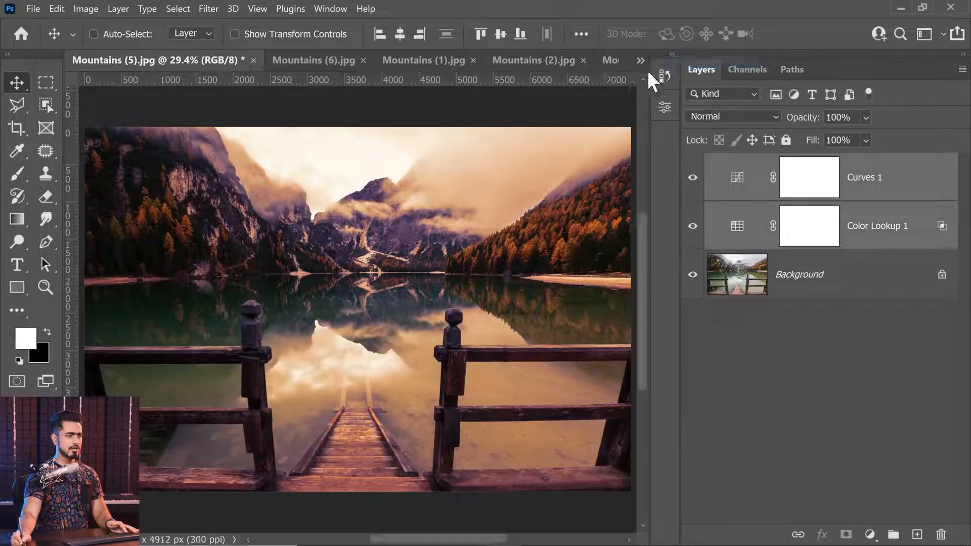
alt+click(693, 275)
alt+click(693, 275)
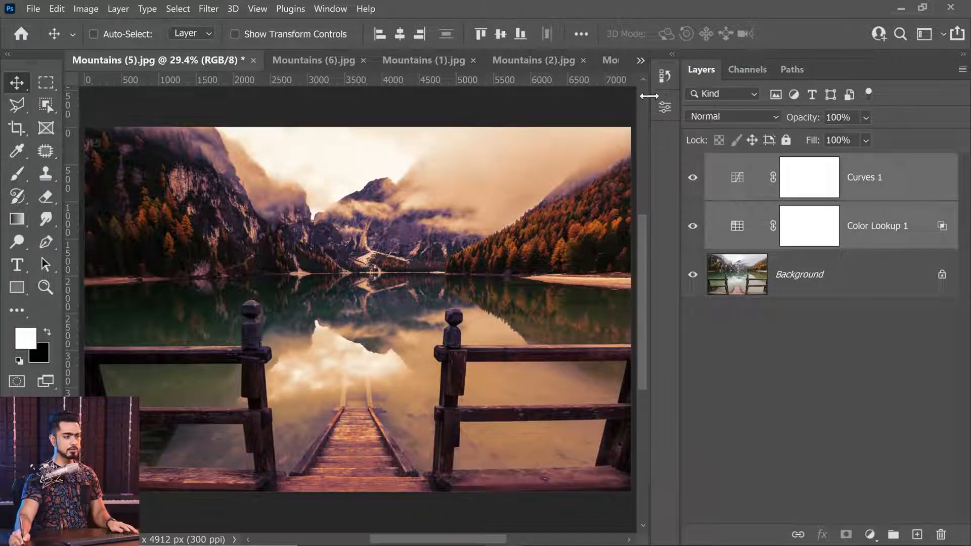
click(640, 61)
click(671, 130)
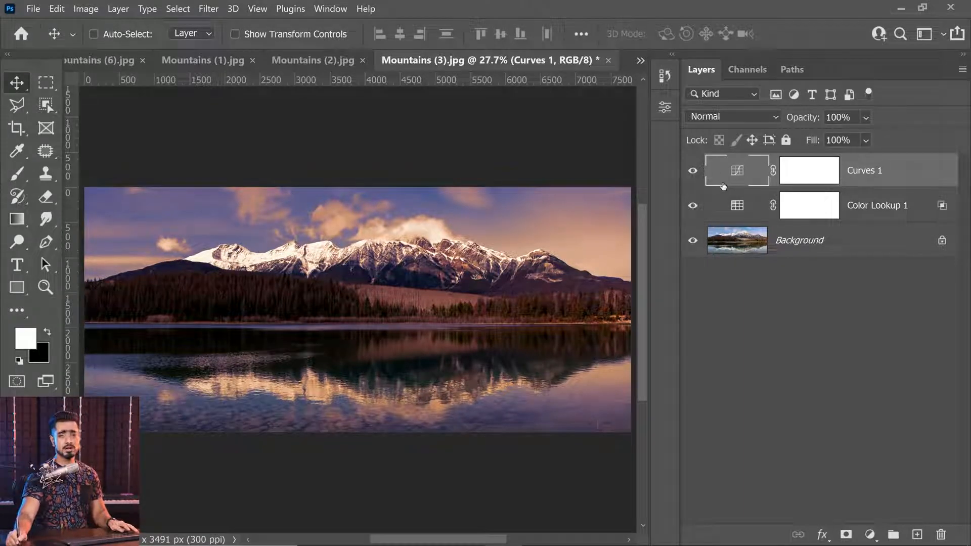
click(318, 60)
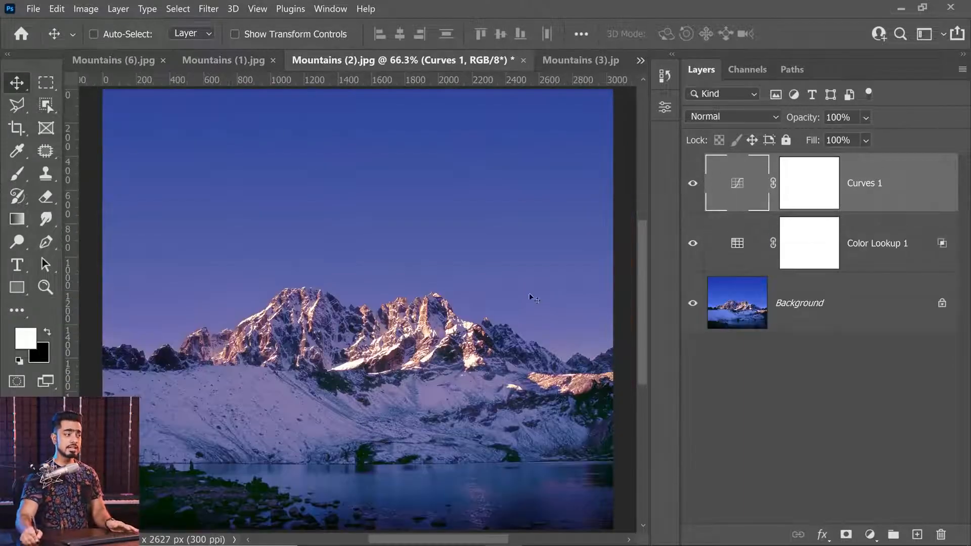
click(217, 60)
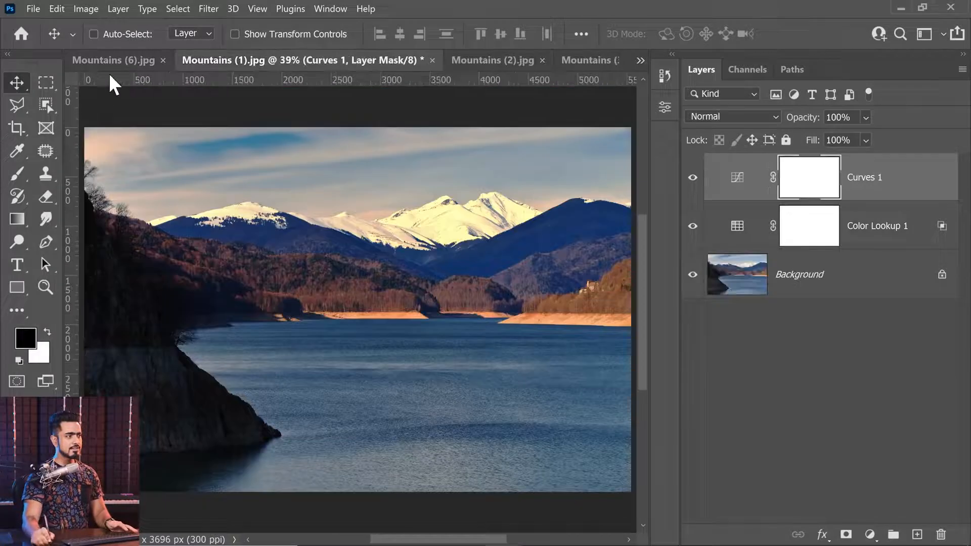
click(114, 60)
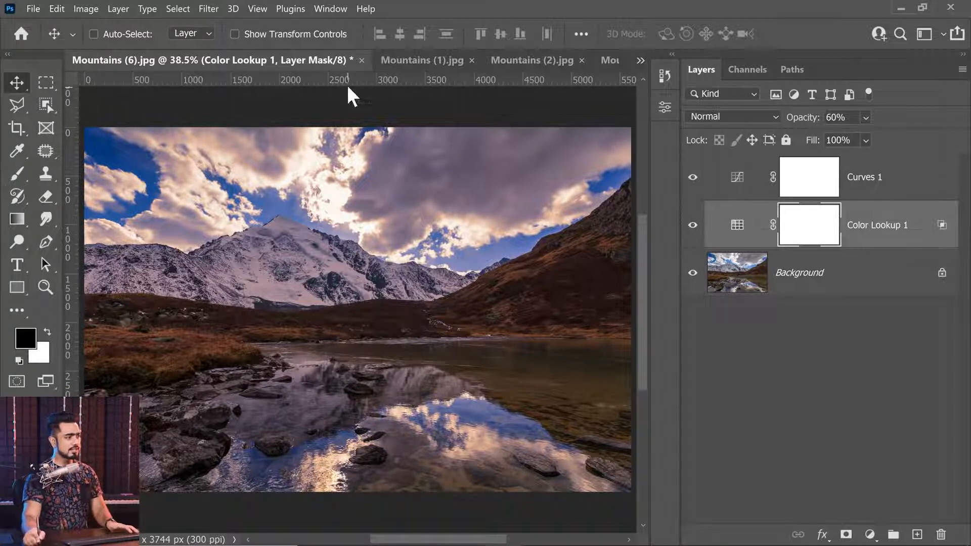
click(416, 61)
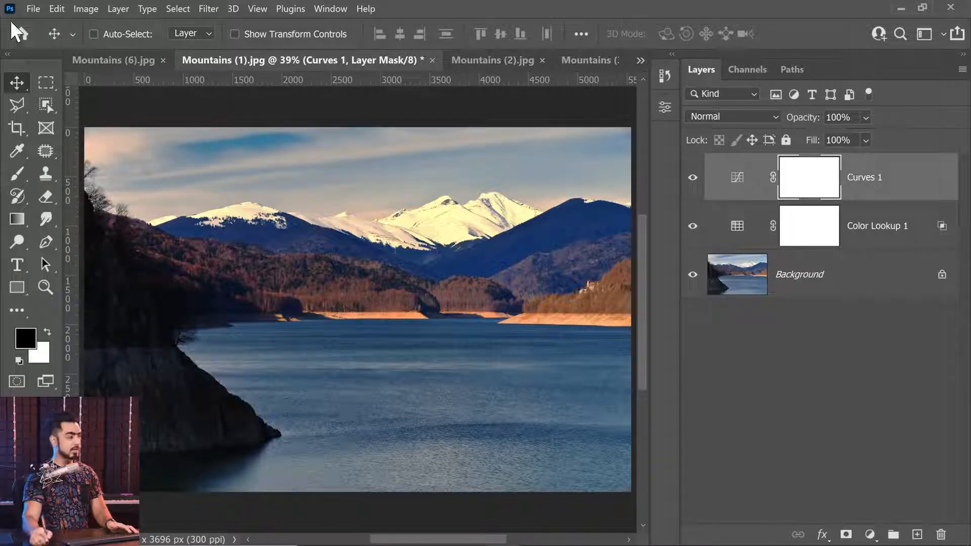
click(31, 9)
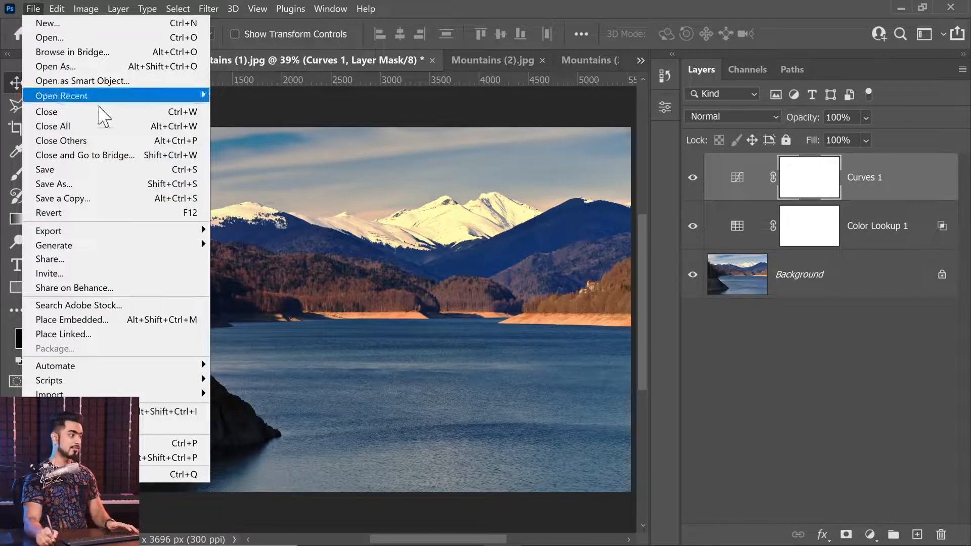
mouse_move(127, 232)
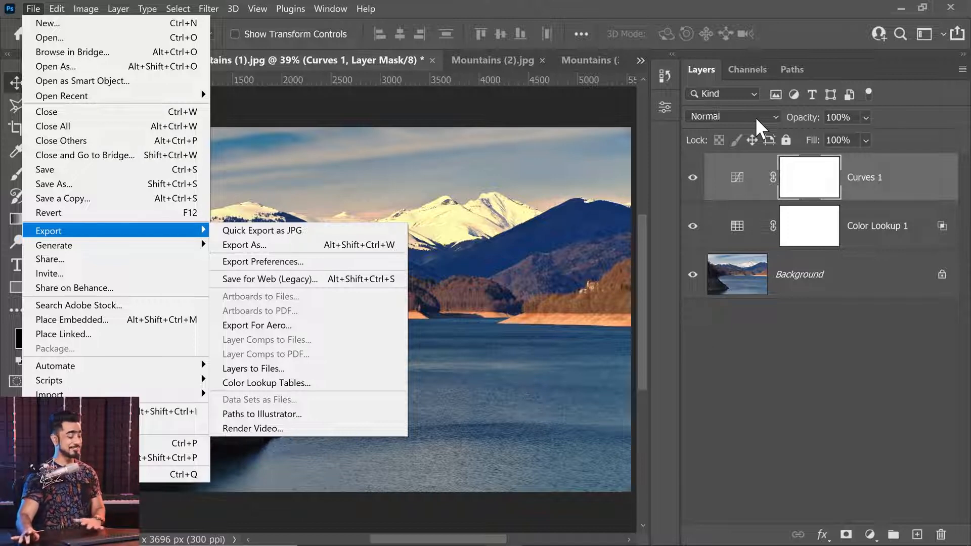
click(418, 62)
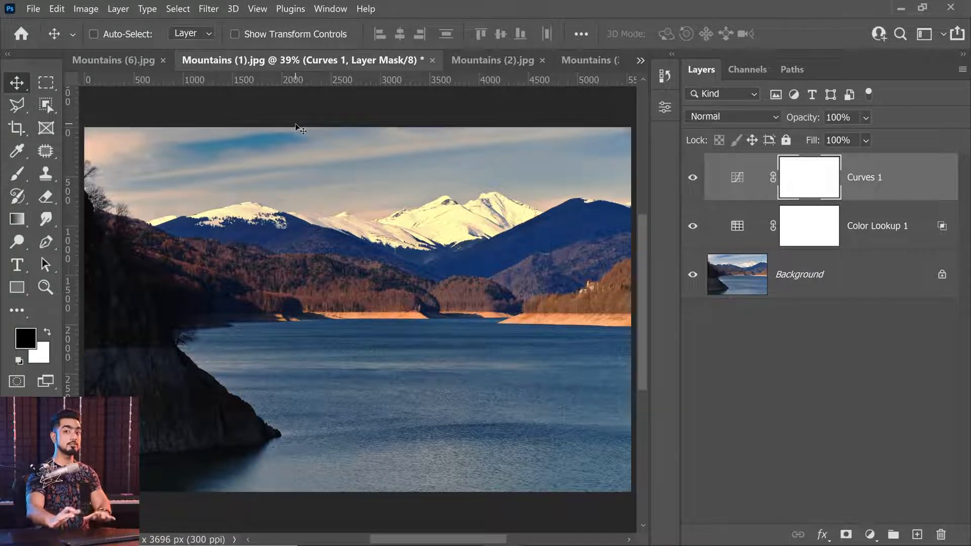
Start the Image Processor script and set it to use the open images as its source
click(34, 10)
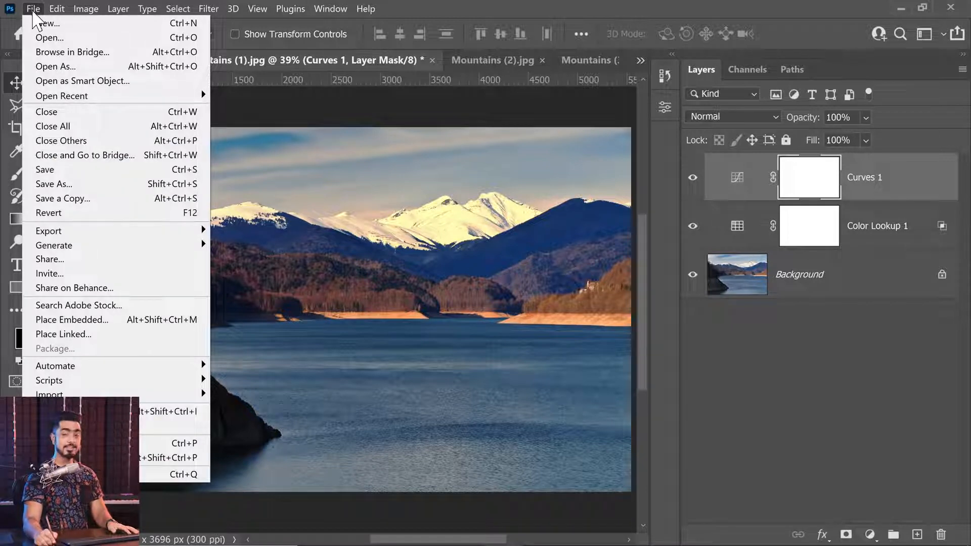
mouse_move(195, 384)
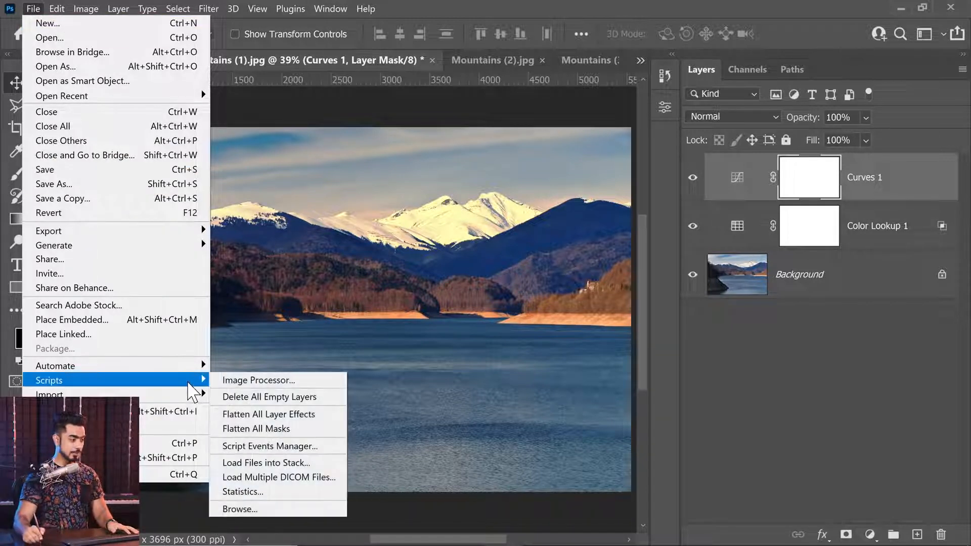
click(265, 383)
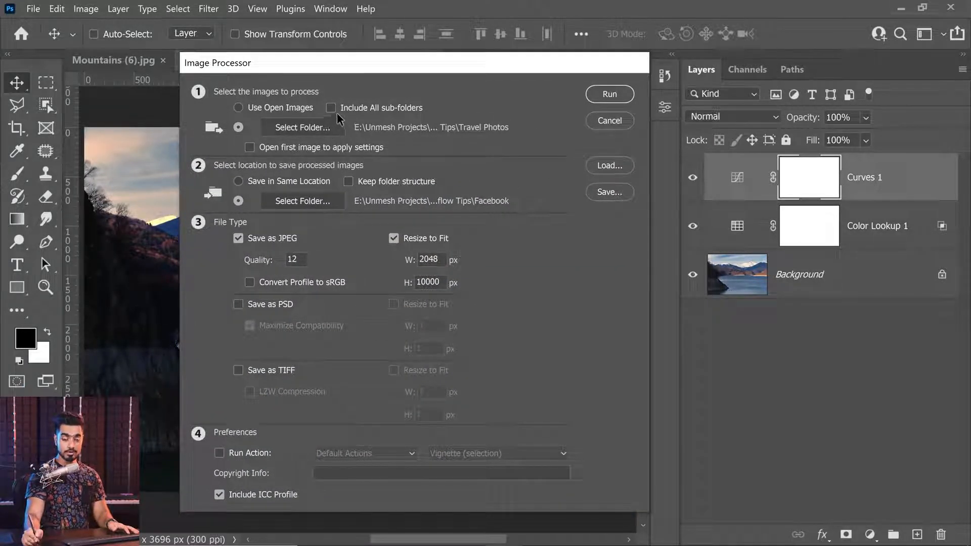
click(239, 109)
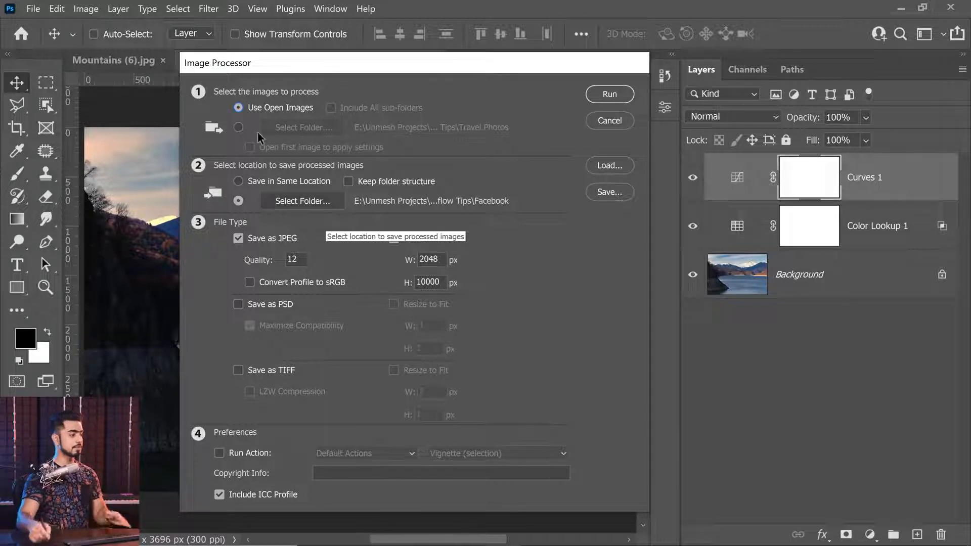
Create a folder named Export inside Module 6 - Lesson - Workflow Tips and choose it as the save location
click(302, 201)
click(109, 133)
text(Export)
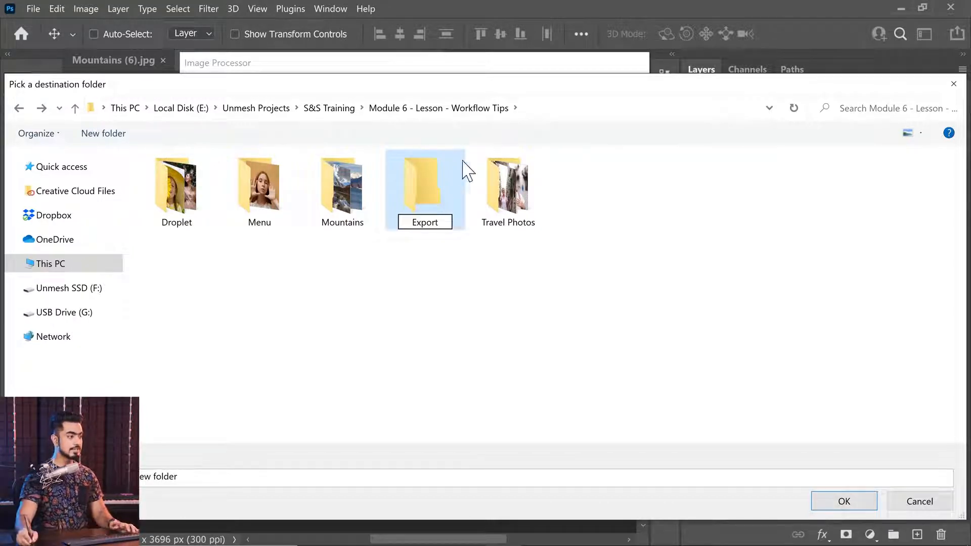
click(437, 189)
double_click(252, 195)
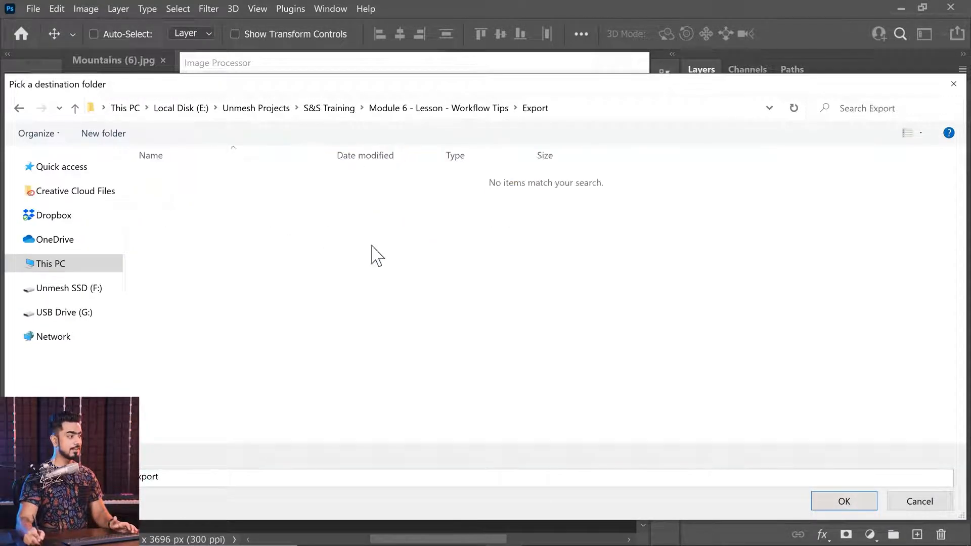
click(851, 504)
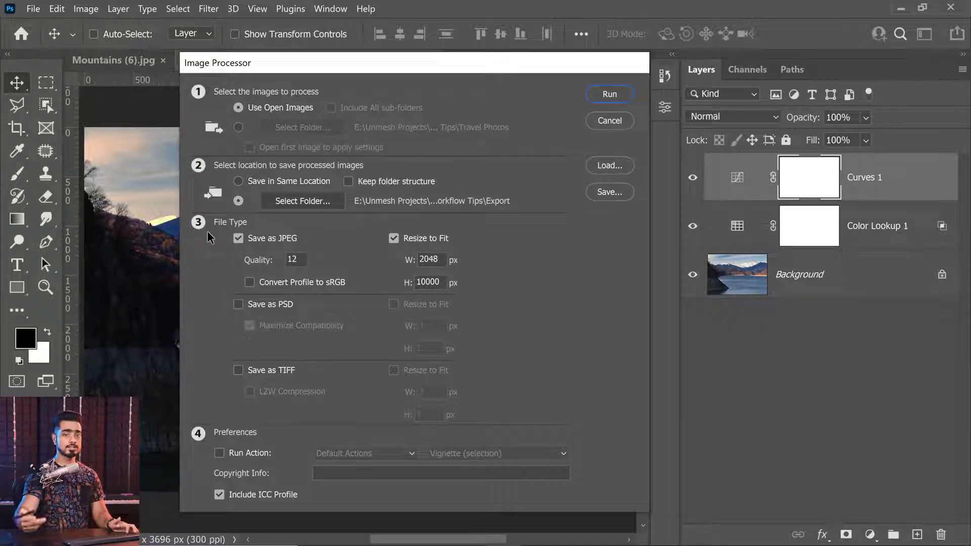
Enable PSD and TIFF output in addition to JPEG and switch both off again
click(238, 306)
click(238, 371)
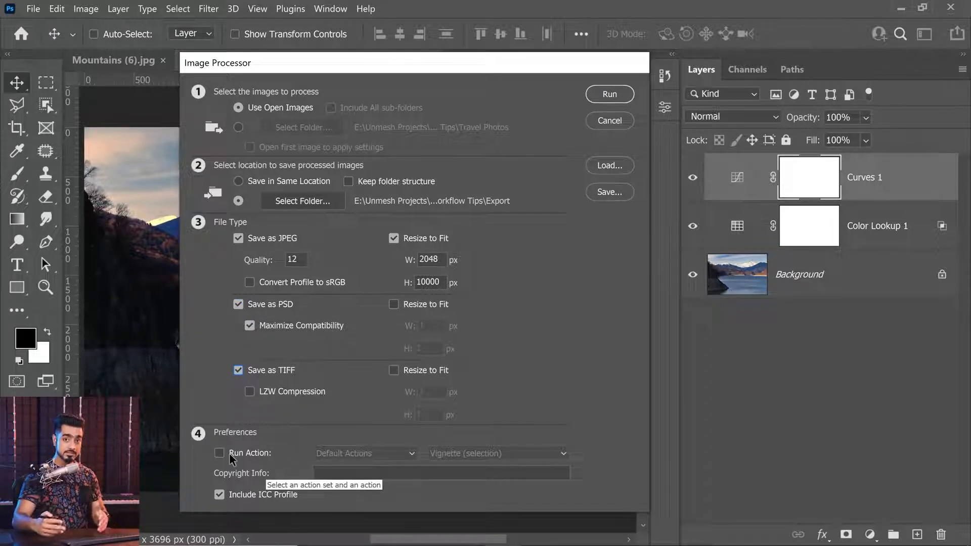
click(238, 304)
click(239, 370)
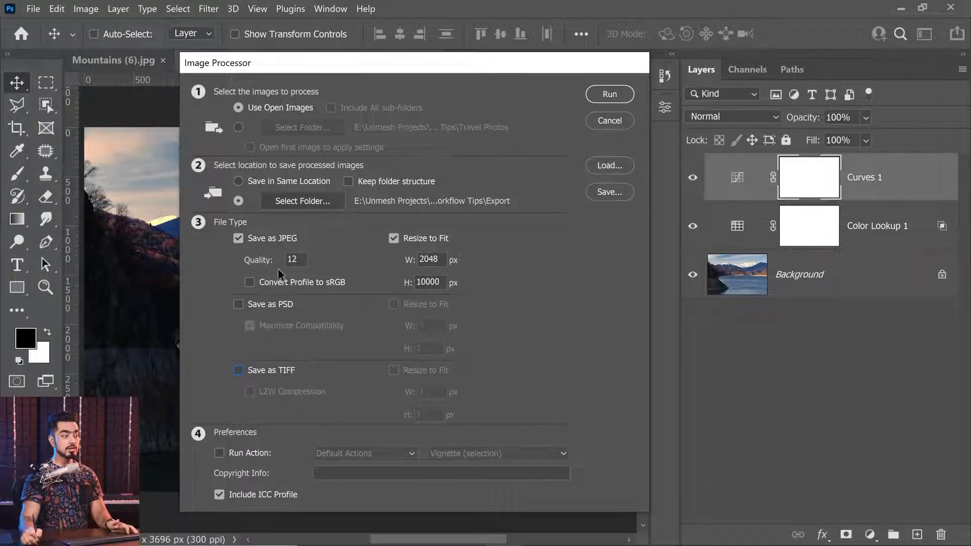
Set the JPEG quality to 12, turn off Resize to Fit for JPEG and run the Image Processor
double_click(299, 260)
text(12)
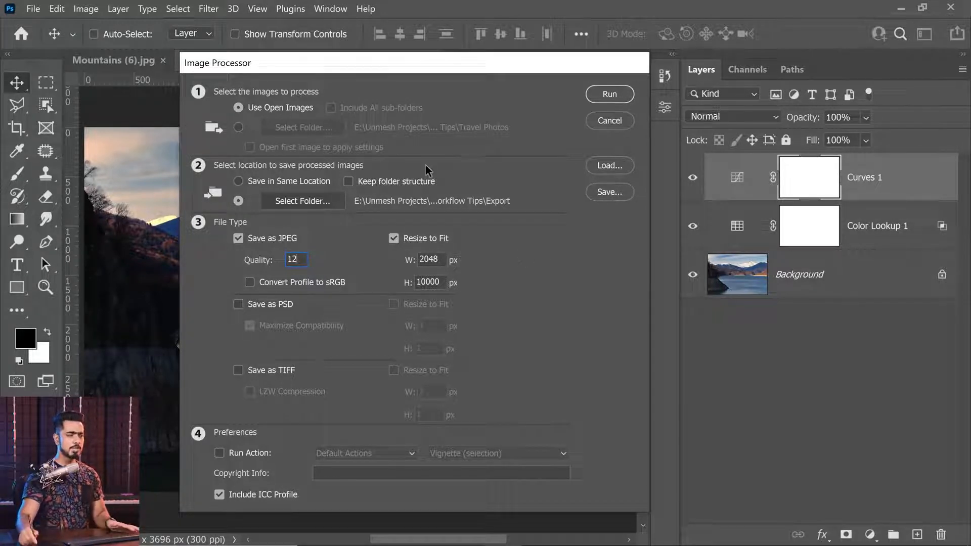
click(393, 239)
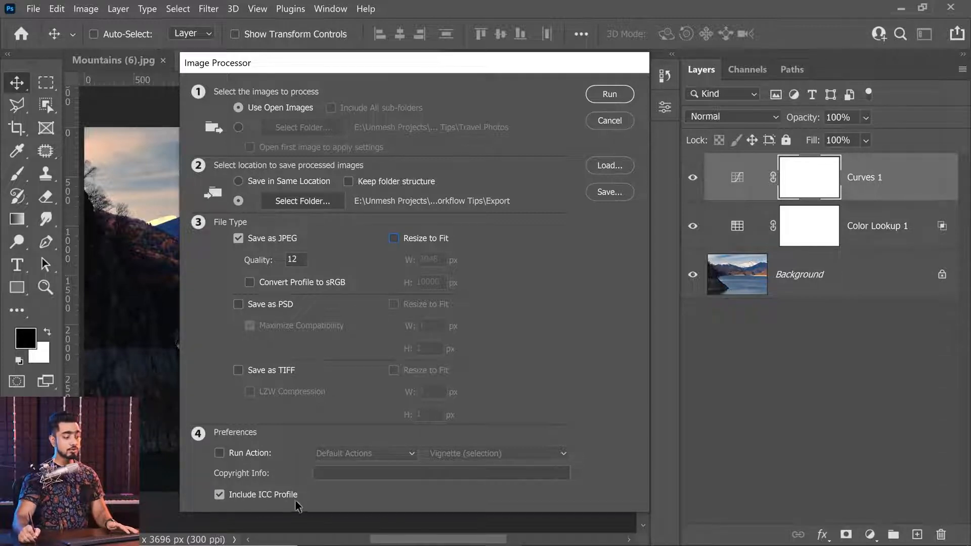
click(615, 100)
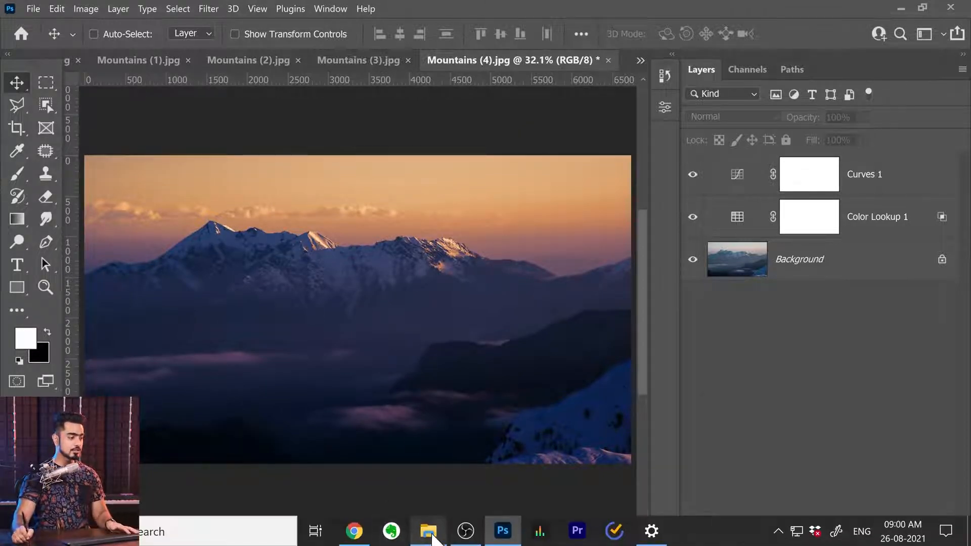
Switch to File Explorer and open the JPEG subfolder of Export to check the processed images
click(431, 534)
double_click(325, 130)
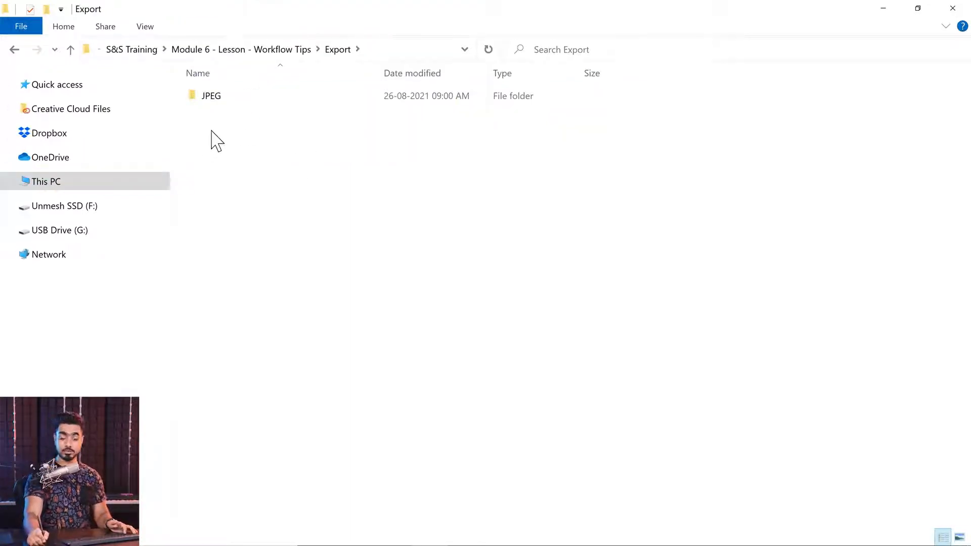
double_click(223, 98)
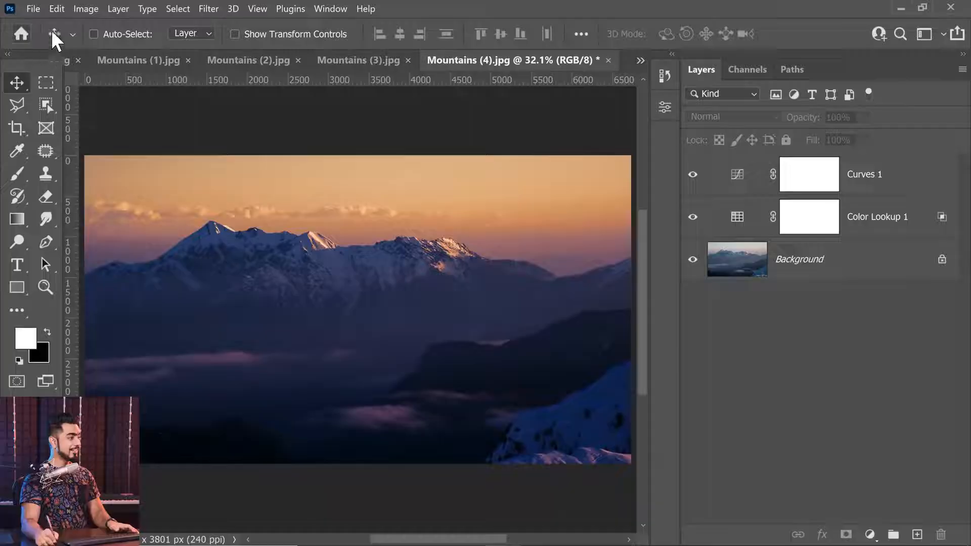
Close all open documents in Photoshop, discarding the changes for all of them
click(34, 7)
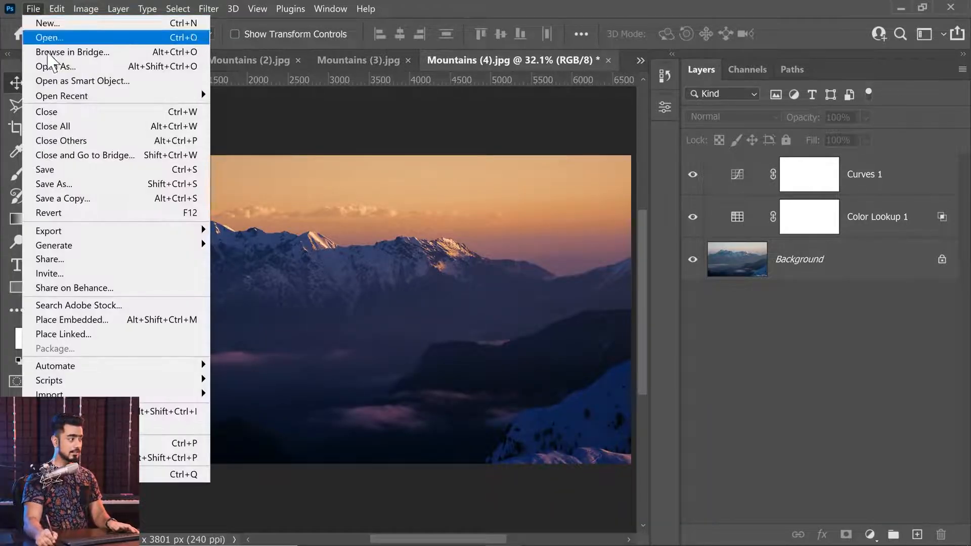
click(45, 124)
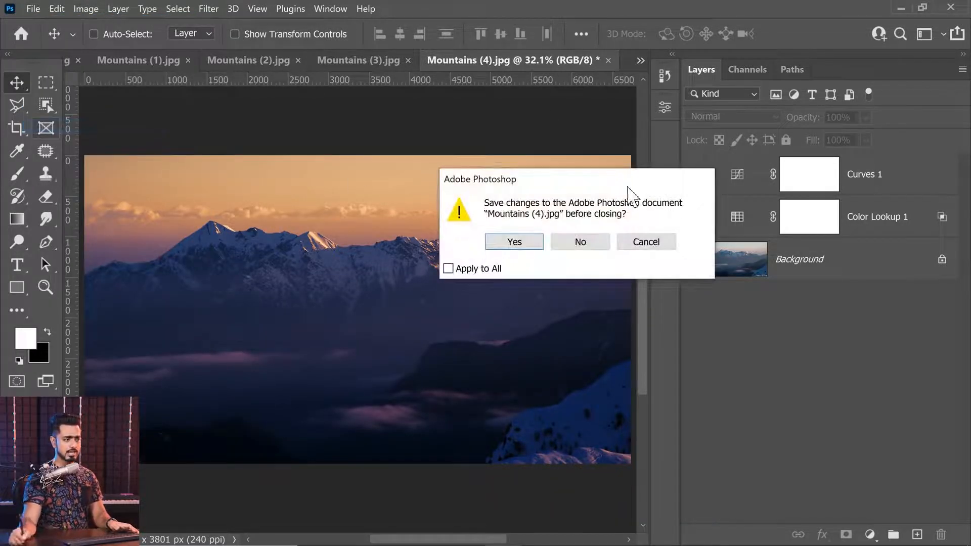
click(467, 269)
click(585, 247)
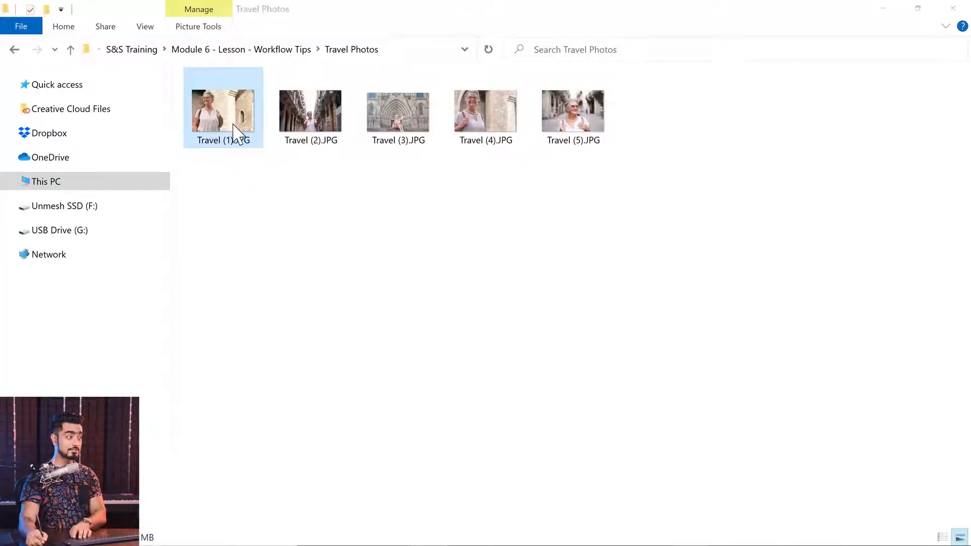
View the five photos in the Travel Photos folder one after another, starting with Travel (1).JPG
double_click(238, 133)
key(Right)
key(Right)
key(Right)
key(Right)
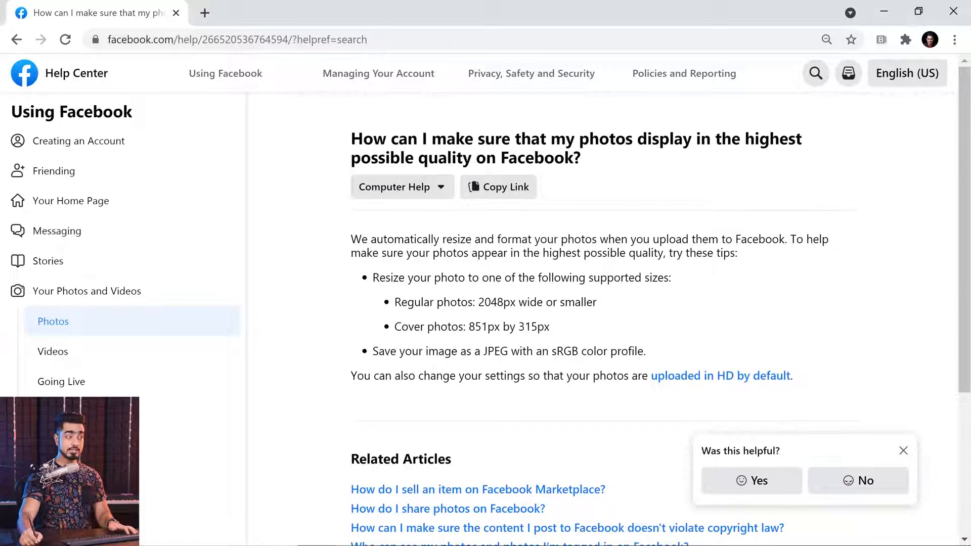
Read the Facebook Help Center article on highest photo quality in the browser, highlighting its title and the supported photo sizes
drag(352, 139, 657, 161)
drag(479, 302, 494, 327)
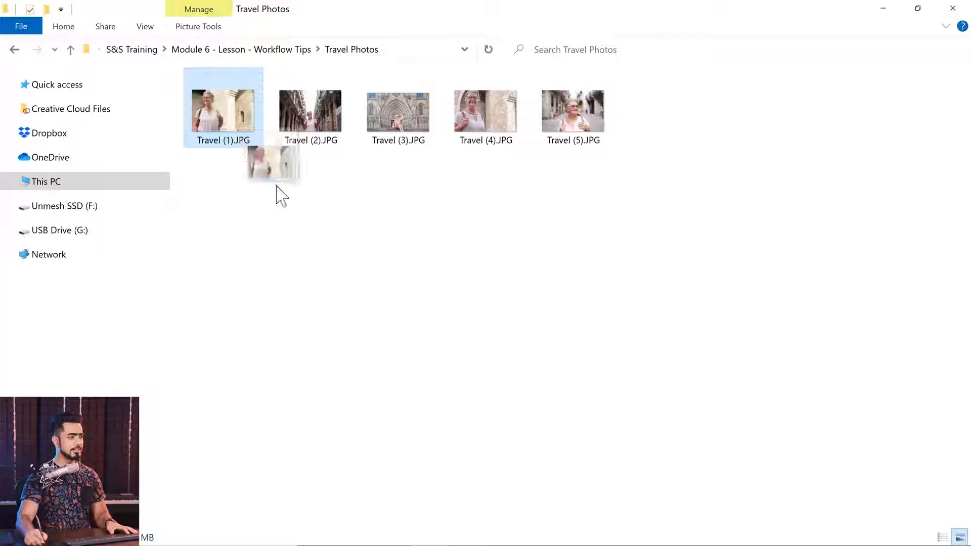
Open Travel (1).JPG in Photoshop and fit the whole image to the window
drag(277, 196, 448, 382)
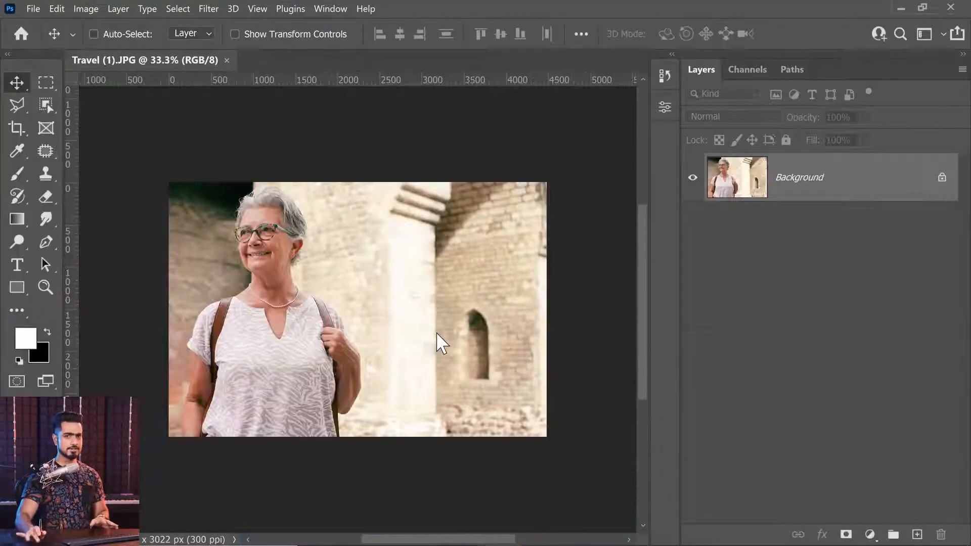
key(ctrl+0)
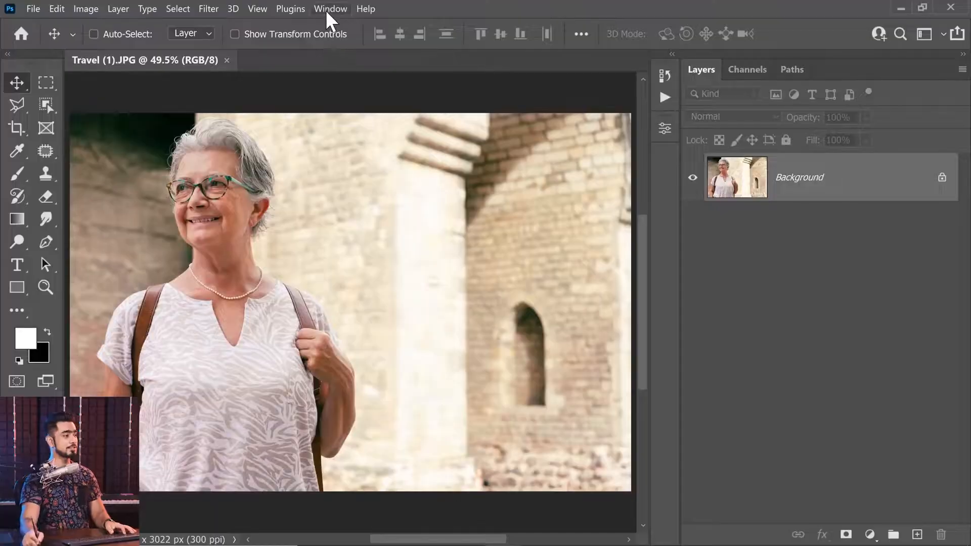
Display the list of available Photoshop action sets beside the image
click(330, 9)
click(383, 111)
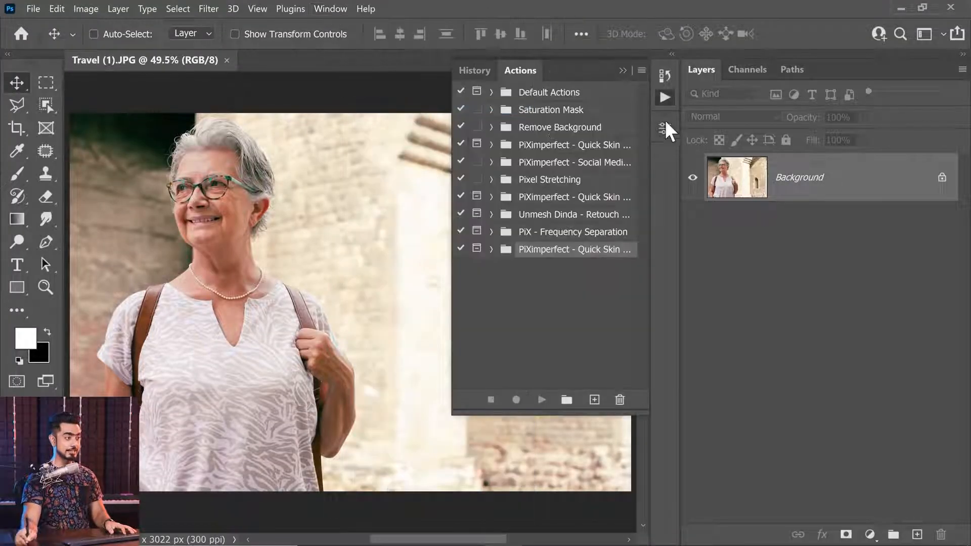
click(666, 98)
click(661, 101)
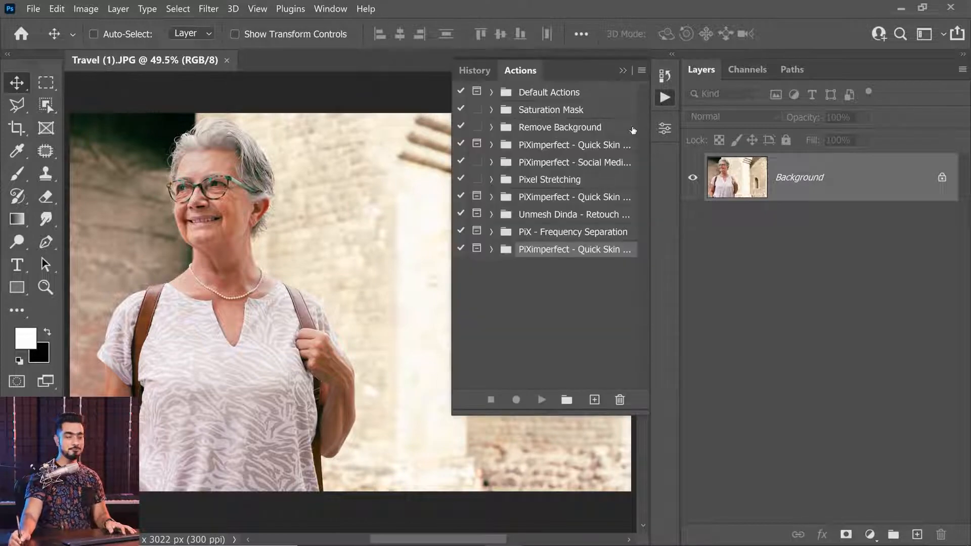
Create an action set named Grading and start recording a new action named Warmth in it
click(566, 400)
text(Grading)
key(Return)
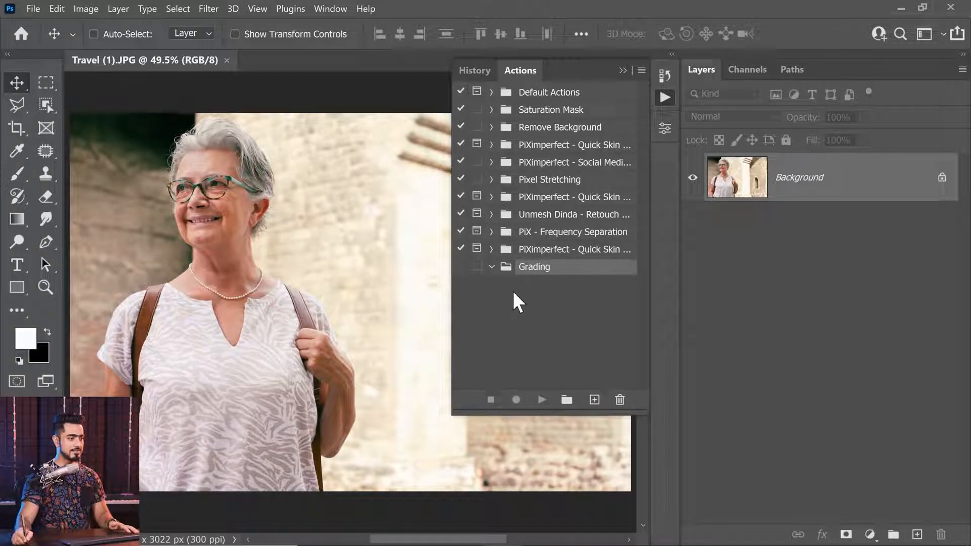
click(594, 400)
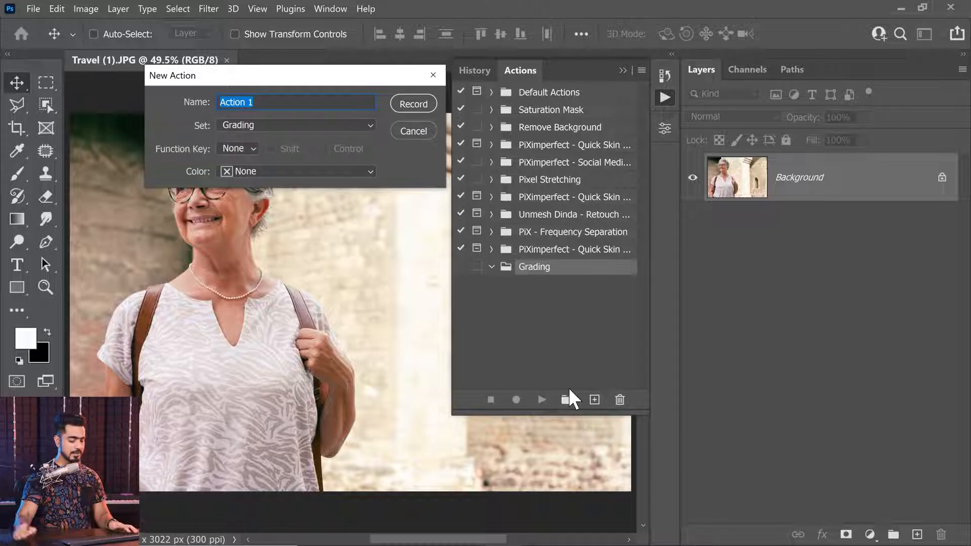
text(Warmth)
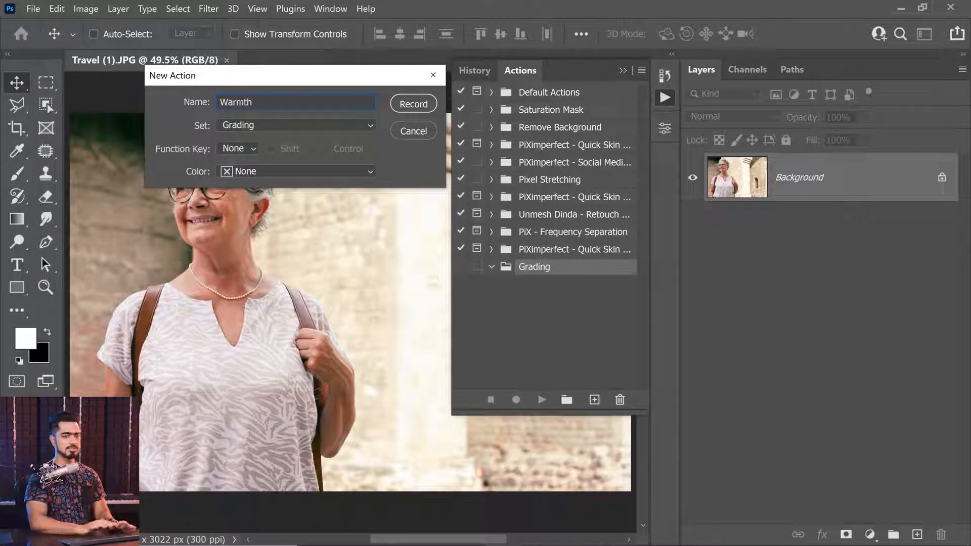
click(414, 105)
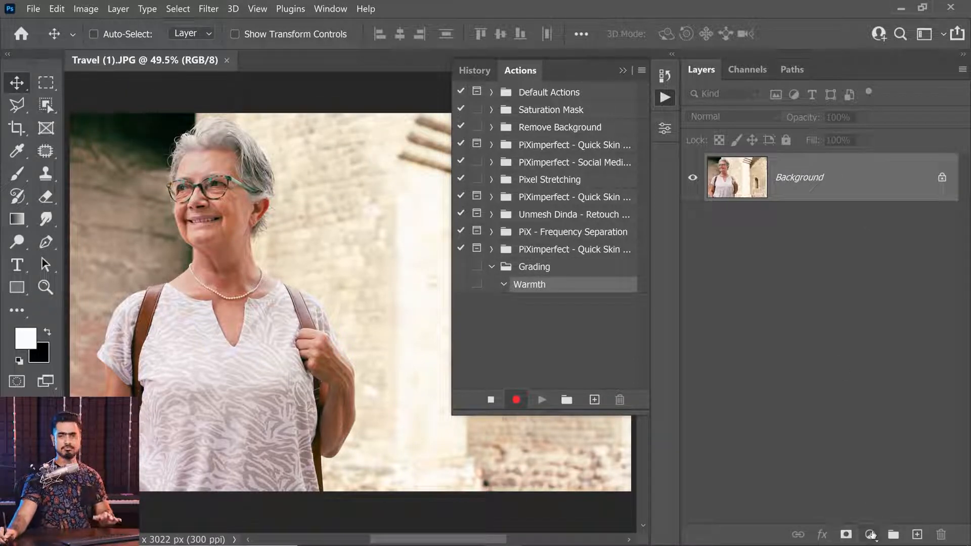
Add a Color Lookup adjustment layer using the Crisp_Warm.look 3D LUT and set the layer's opacity to 25%
click(870, 535)
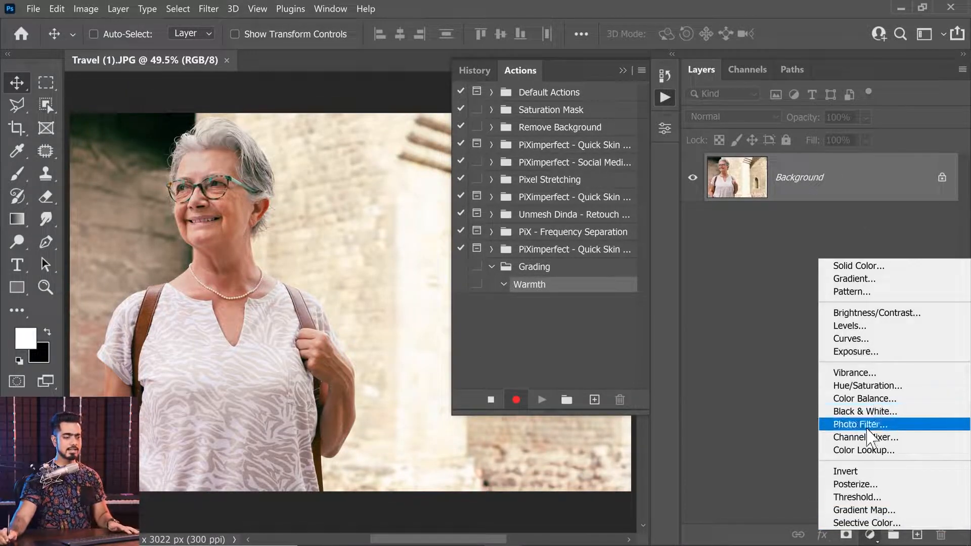
click(862, 454)
click(568, 177)
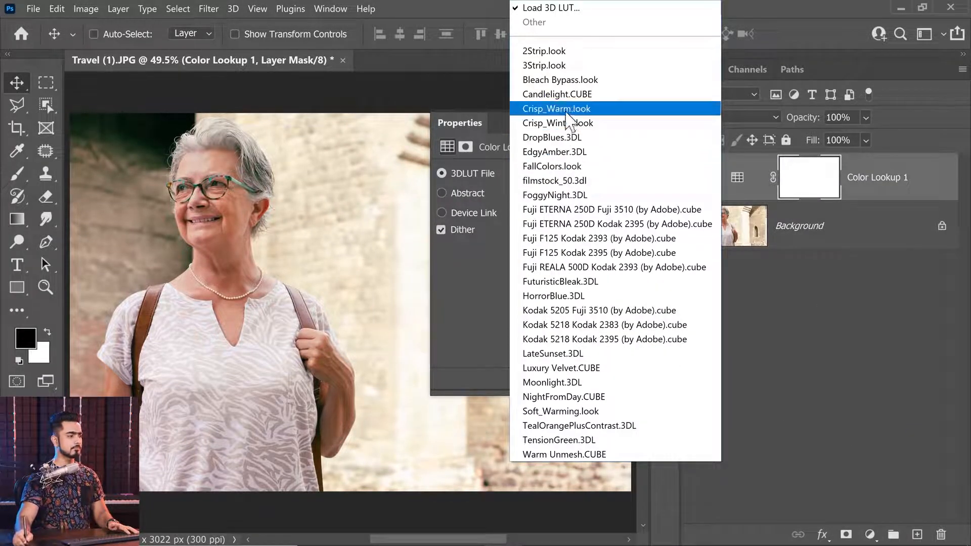
click(566, 109)
click(623, 123)
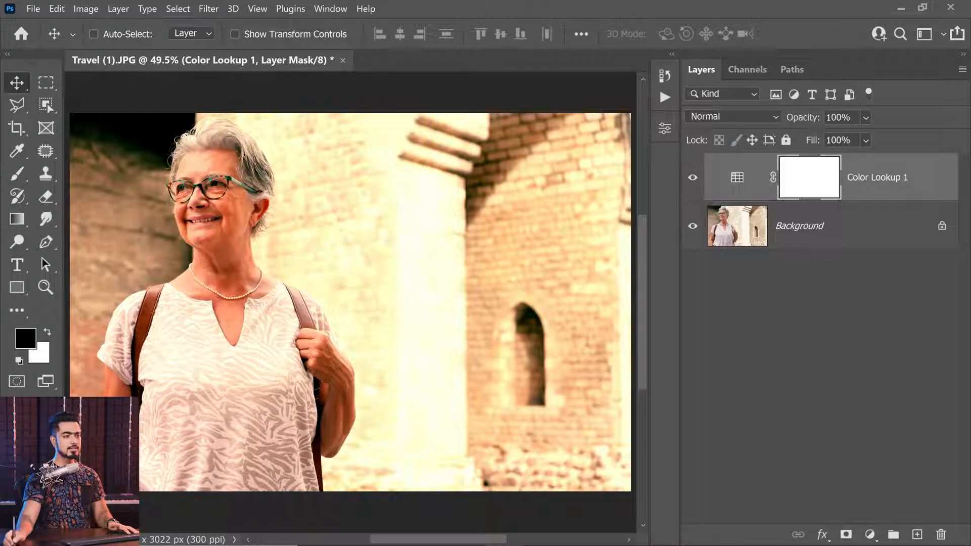
click(787, 119)
text(25)
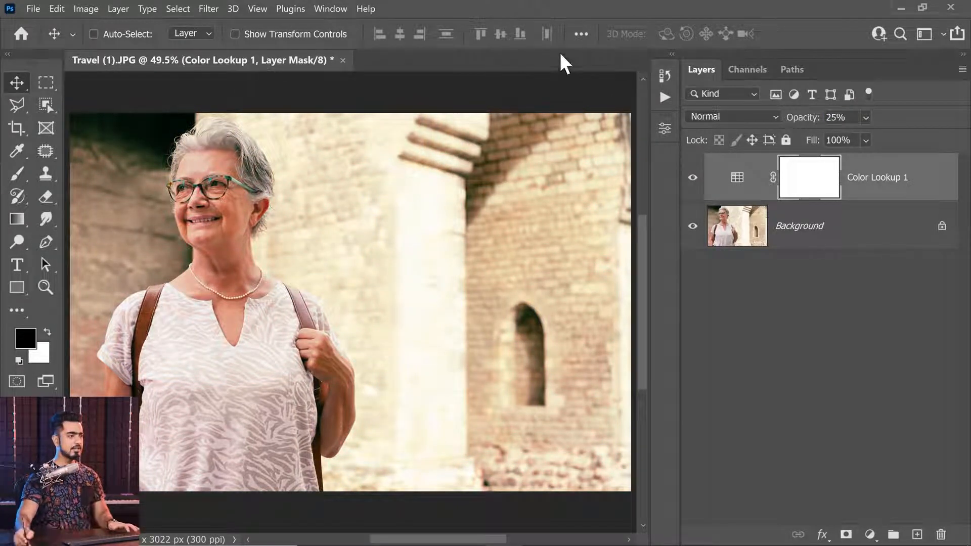
Stop recording the Warmth action, collapse its recorded steps, and close Travel (1).JPG without saving changes
click(665, 96)
click(490, 400)
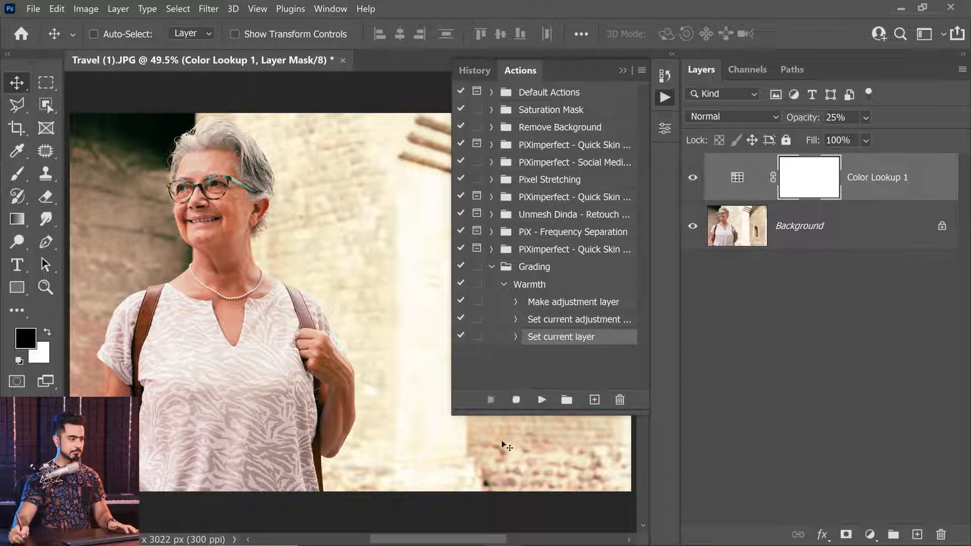
click(503, 284)
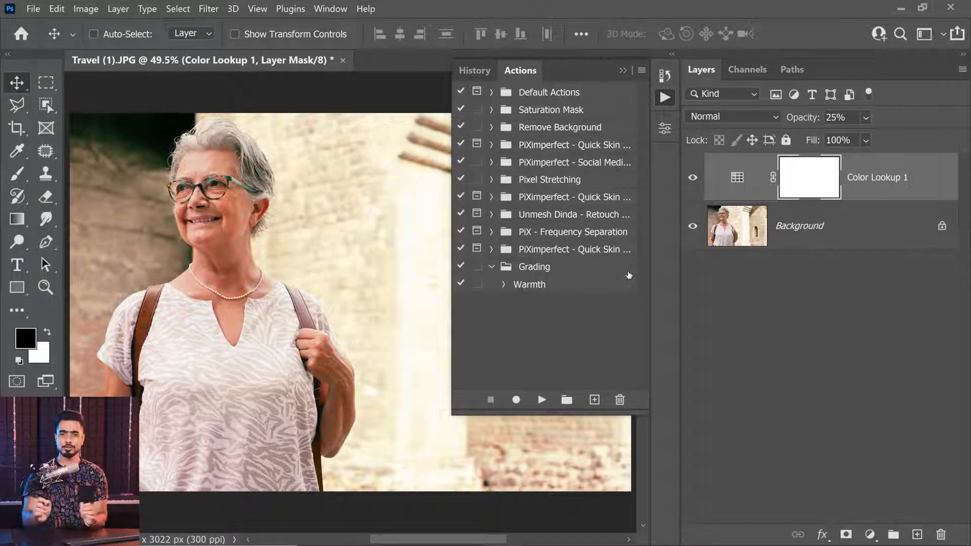
click(342, 60)
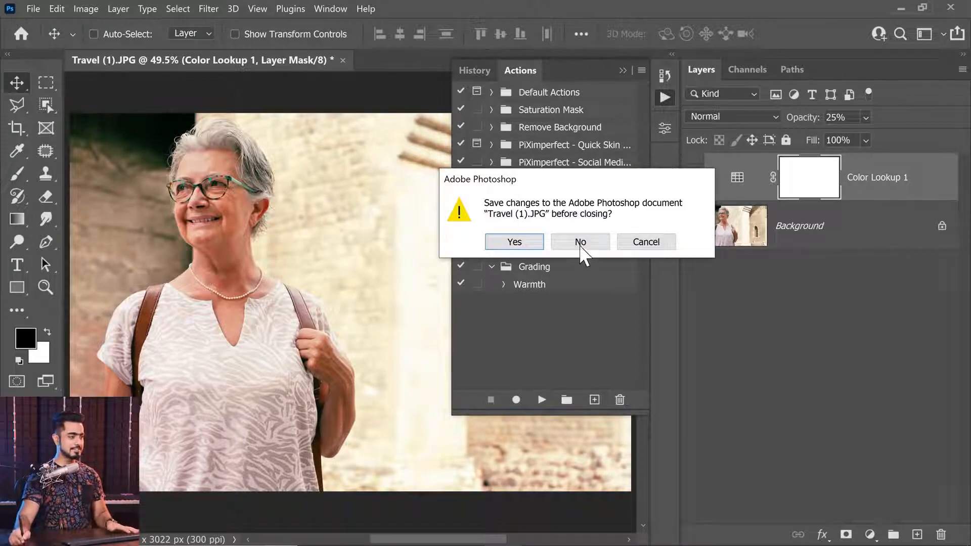
click(580, 243)
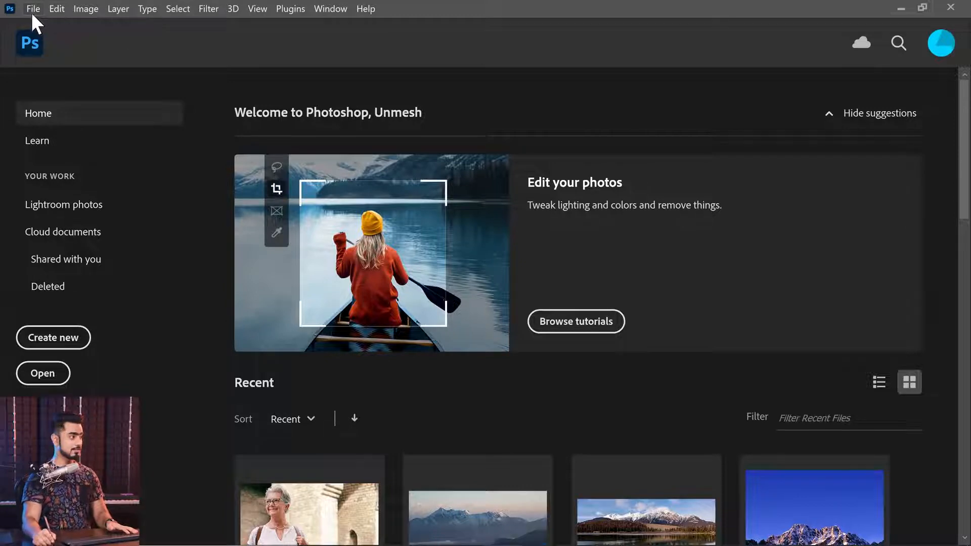
Start the Image Processor script and choose the Travel Photos folder in Module 6 - Lesson - Workflow Tips as its source
click(33, 8)
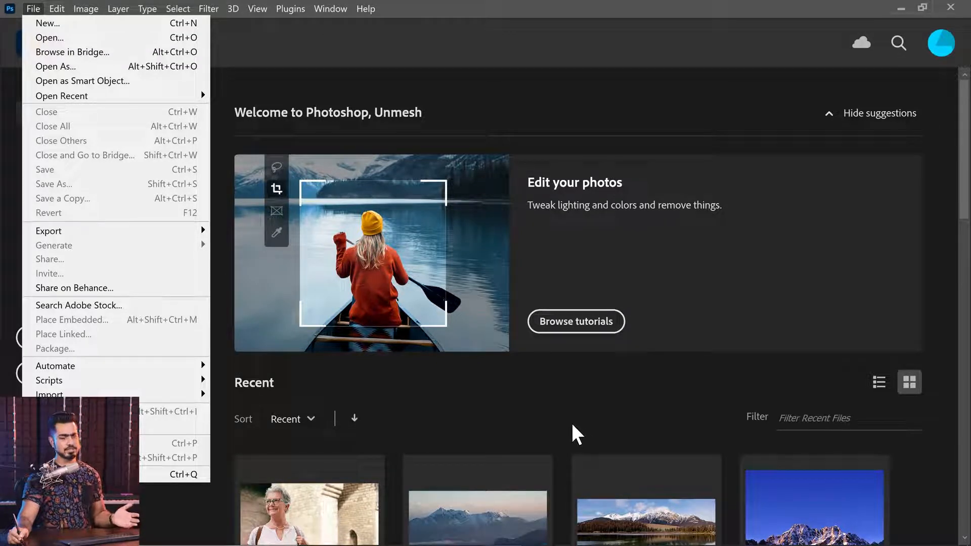
mouse_move(181, 368)
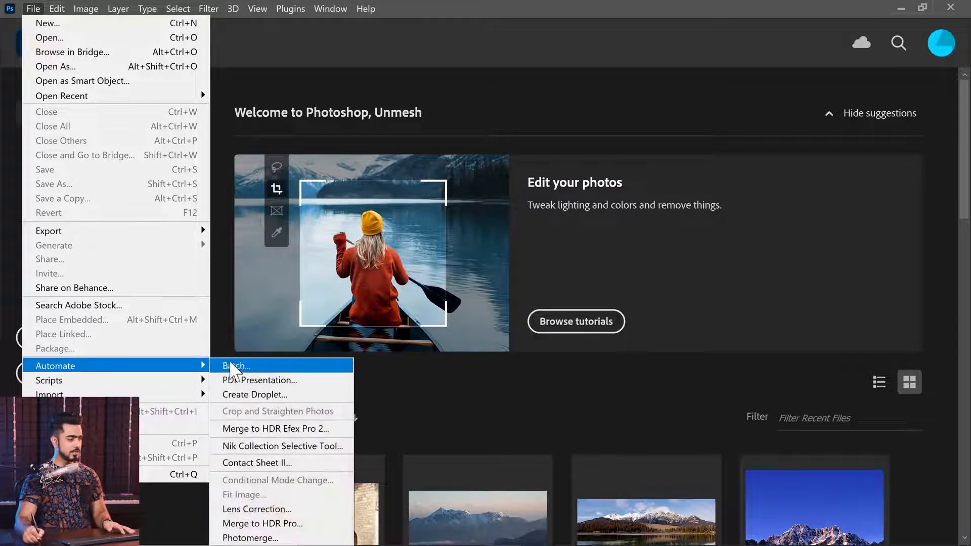
mouse_move(167, 384)
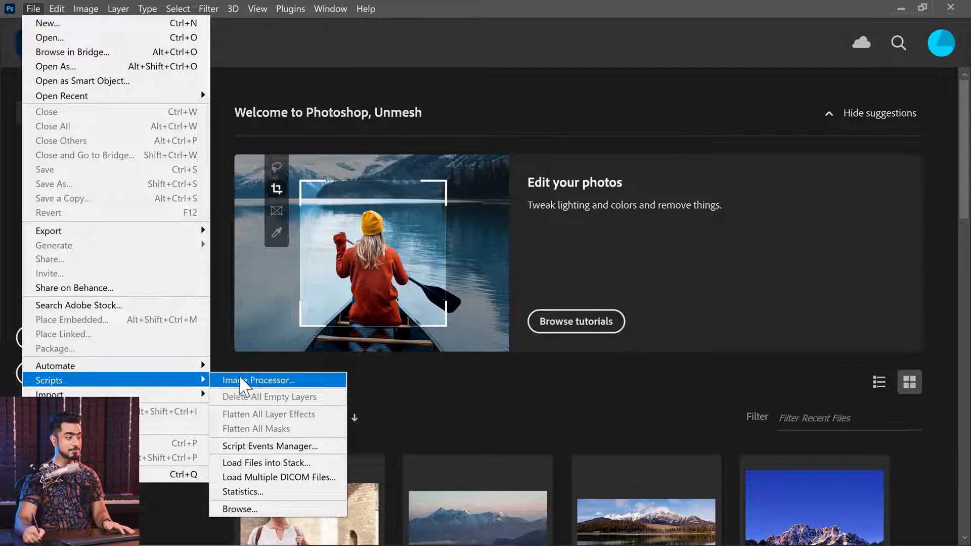
click(253, 386)
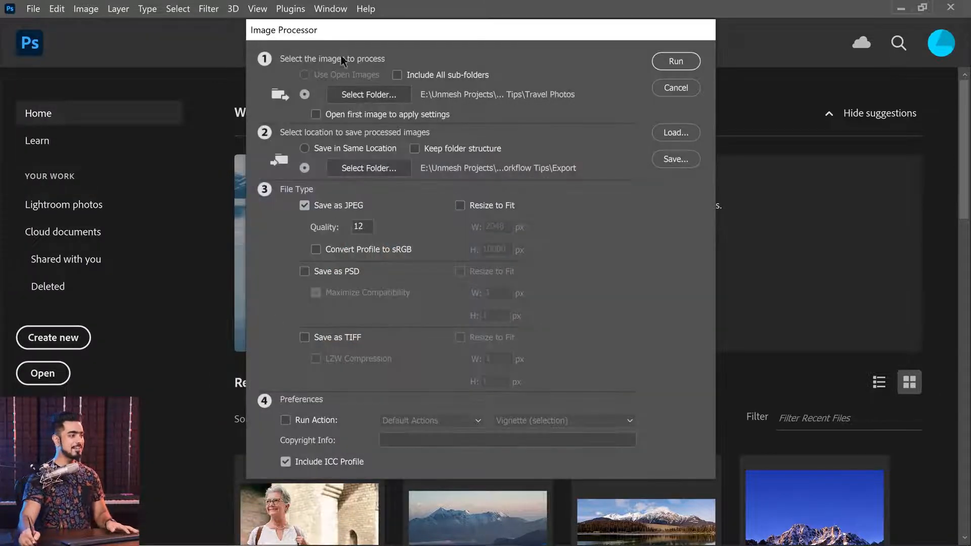
click(378, 107)
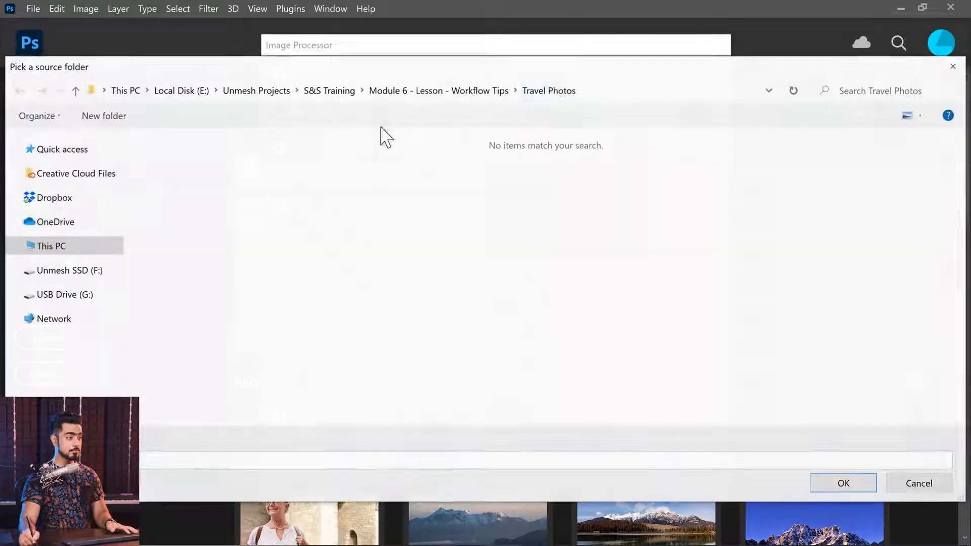
click(464, 94)
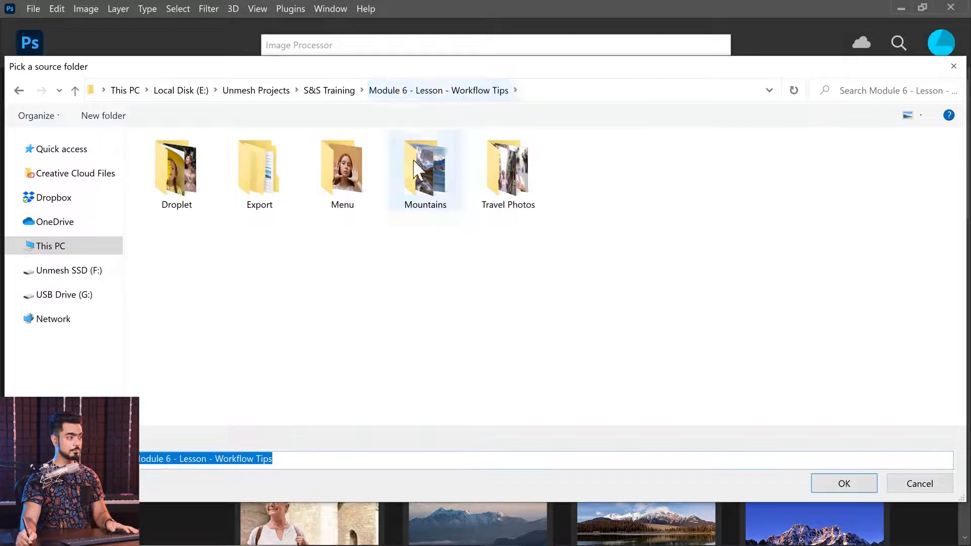
double_click(518, 190)
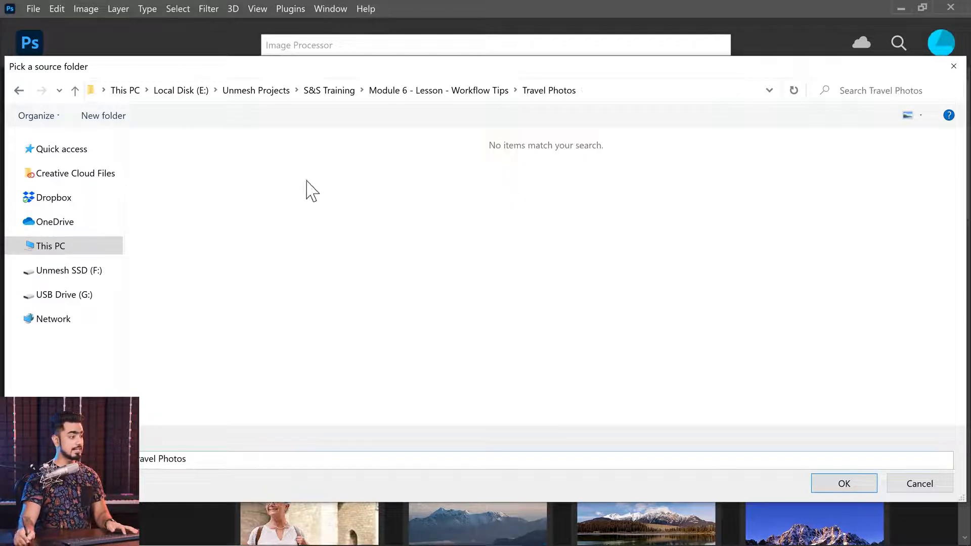
click(849, 489)
click(845, 485)
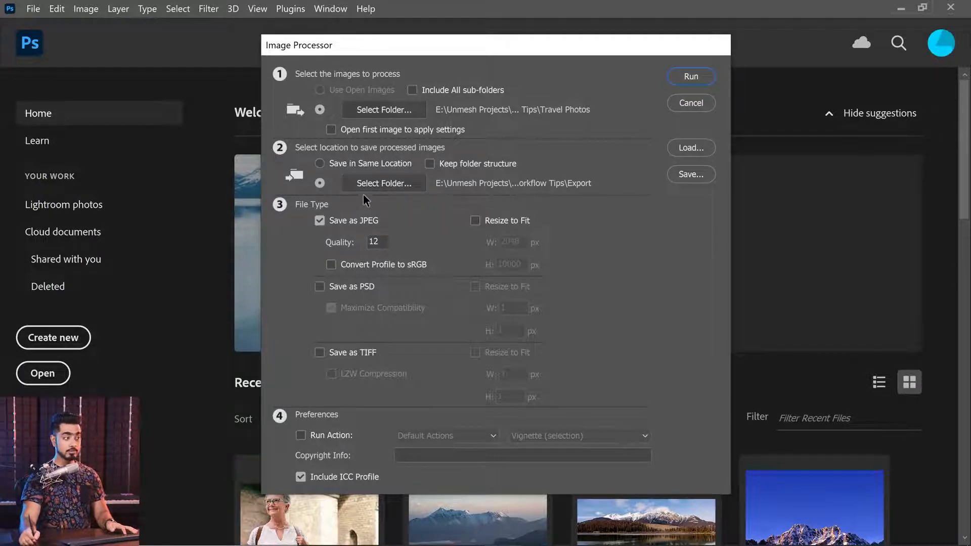
Try the separate Export folder with Keep folder structure enabled, and set the processed images to save in the same location
click(320, 163)
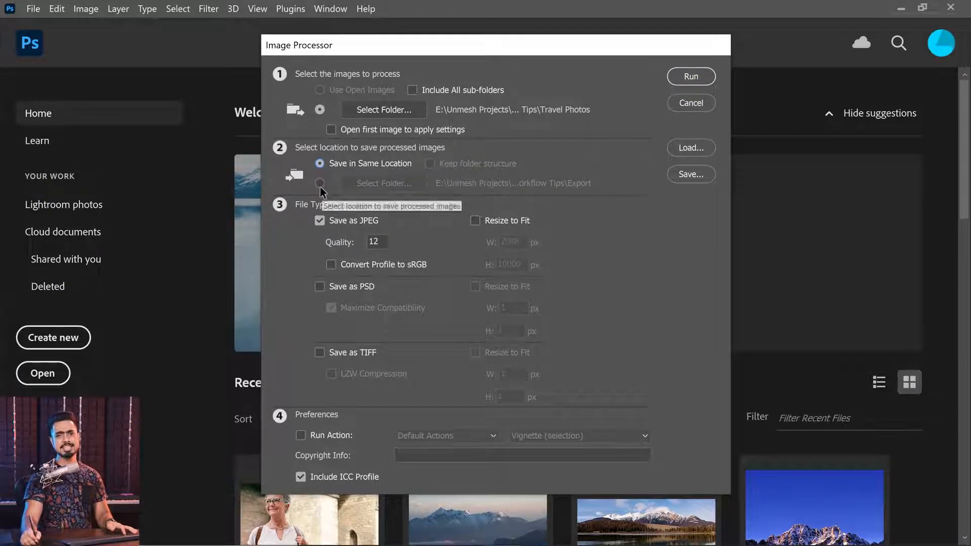
click(320, 183)
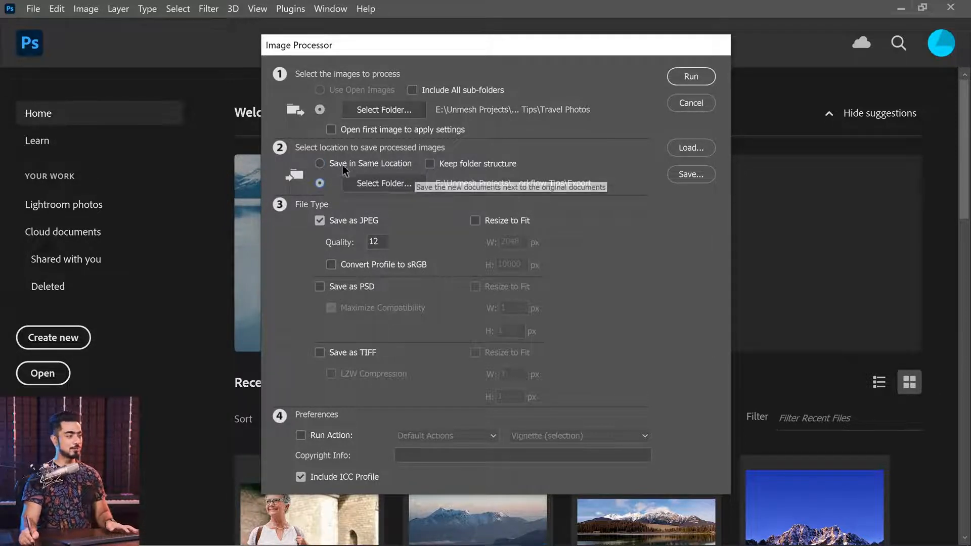
click(320, 162)
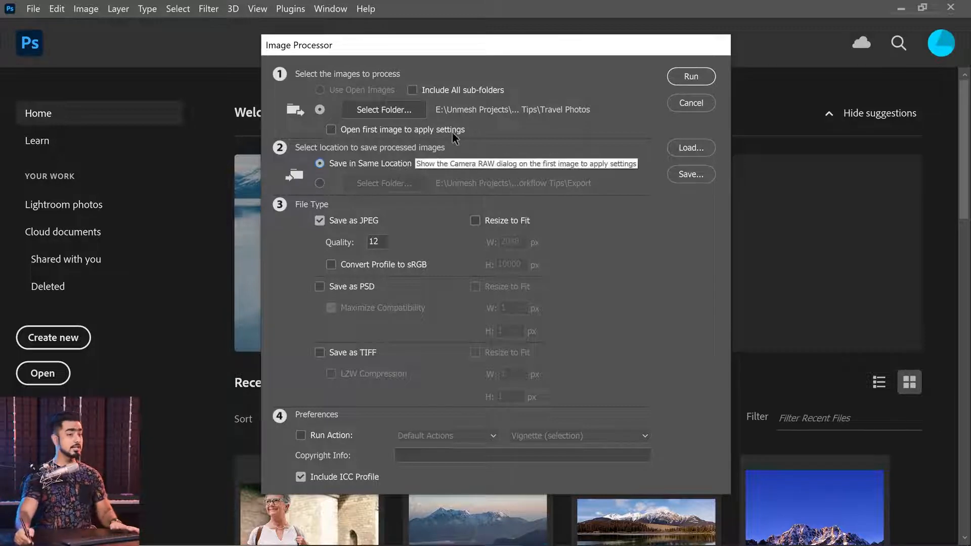
click(320, 184)
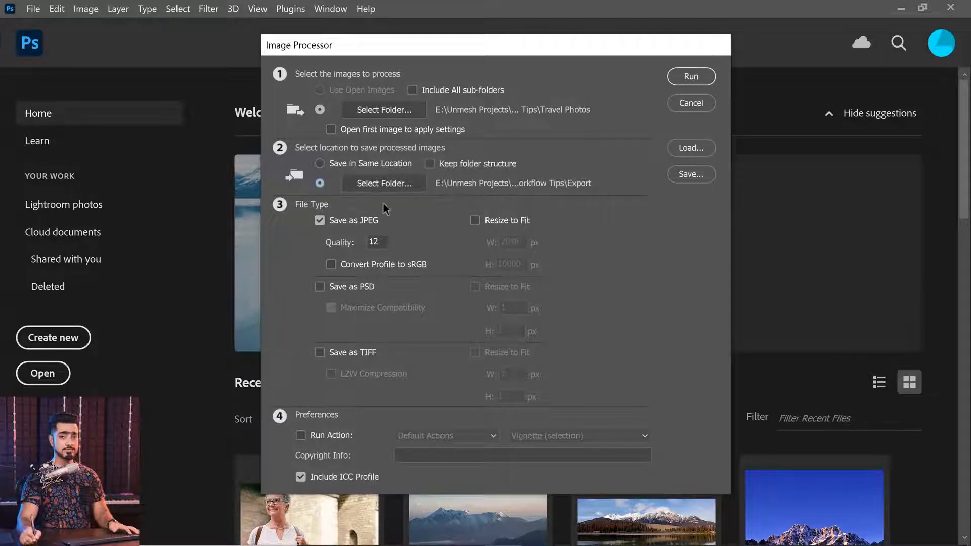
click(429, 164)
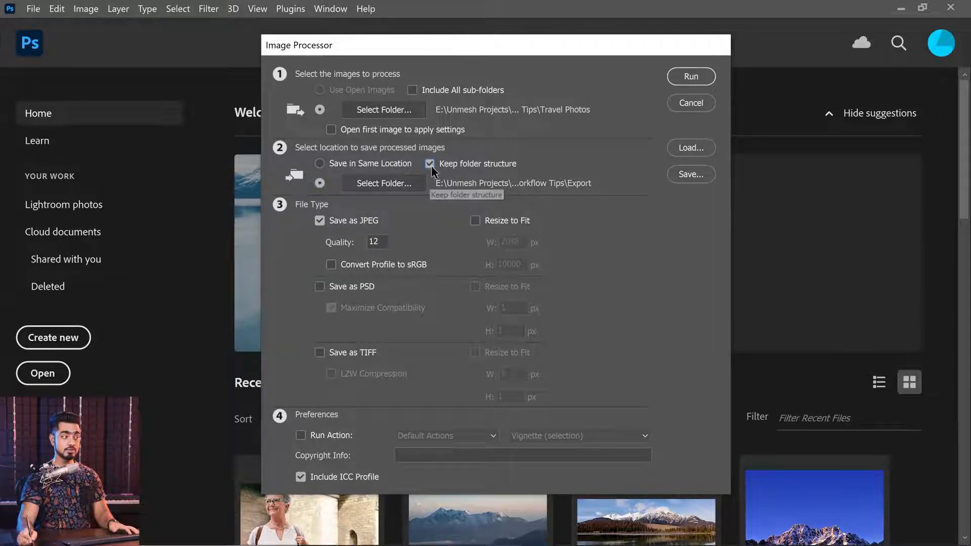
click(321, 164)
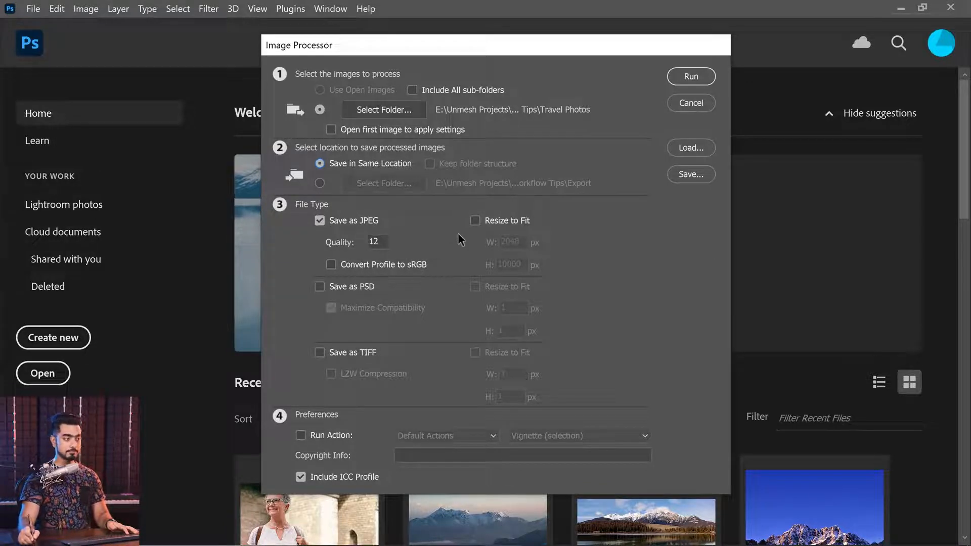
Enable Resize to Fit for the JPEG output and set the maximum width to 10 px
click(476, 221)
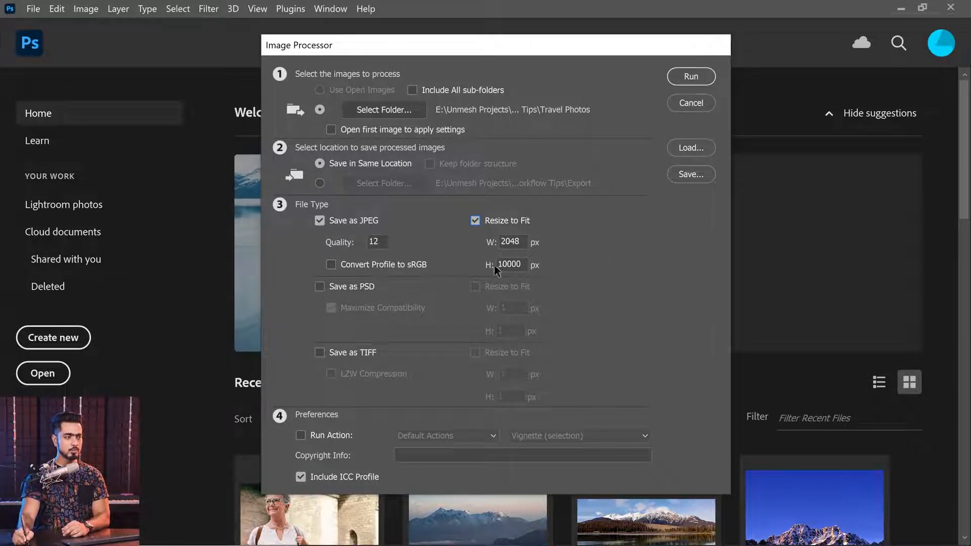
double_click(515, 242)
text(10)
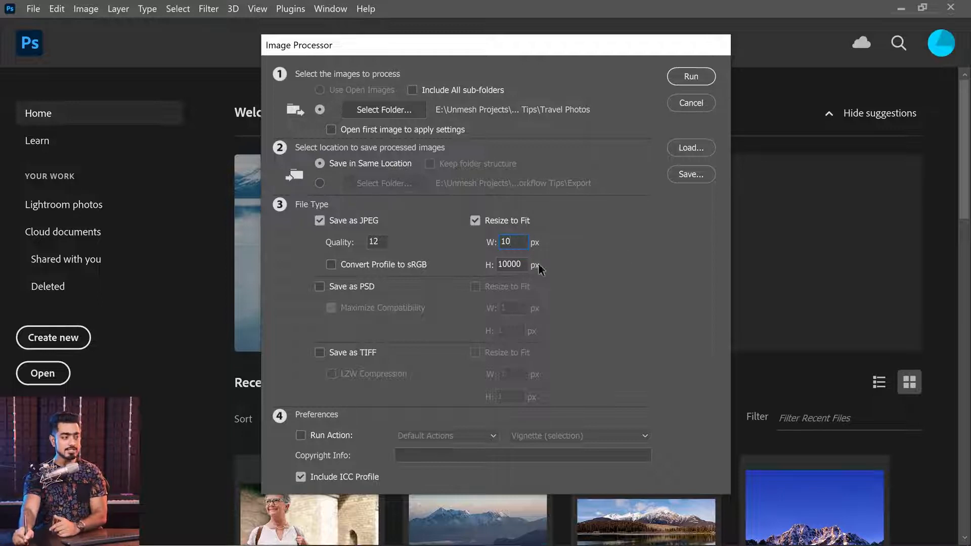
click(500, 266)
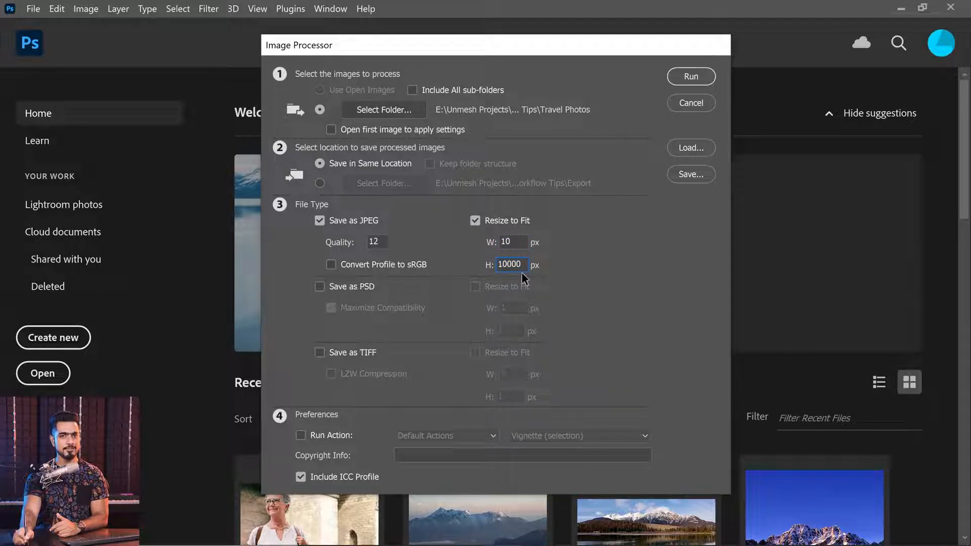
Set the JPEG Resize to Fit dimensions to 500 px wide and 10 px high
double_click(515, 242)
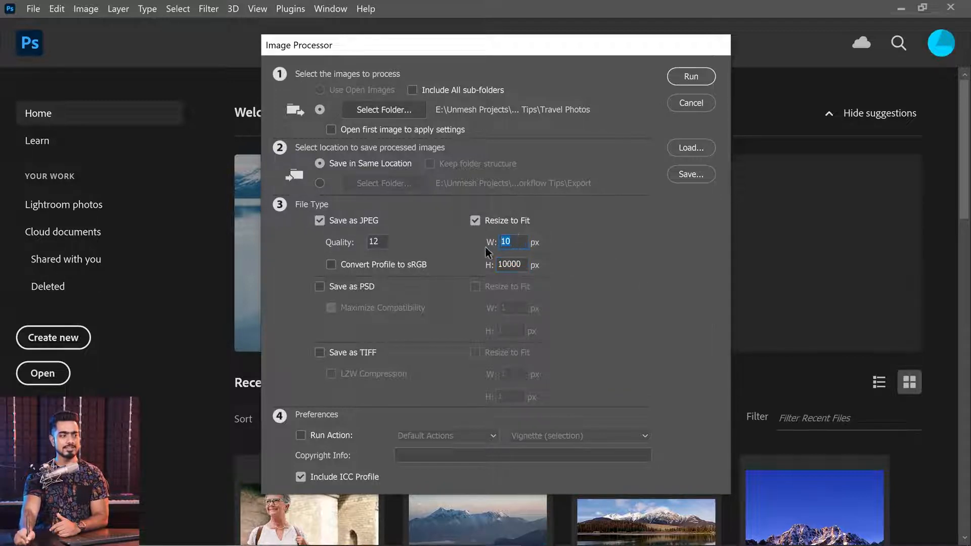
click(522, 243)
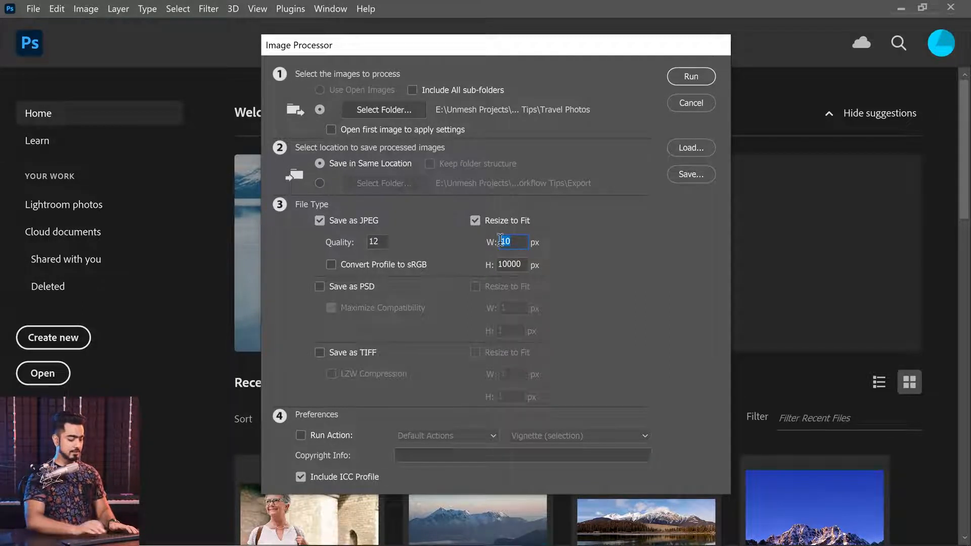
text(500)
drag(521, 264, 458, 272)
text(10)
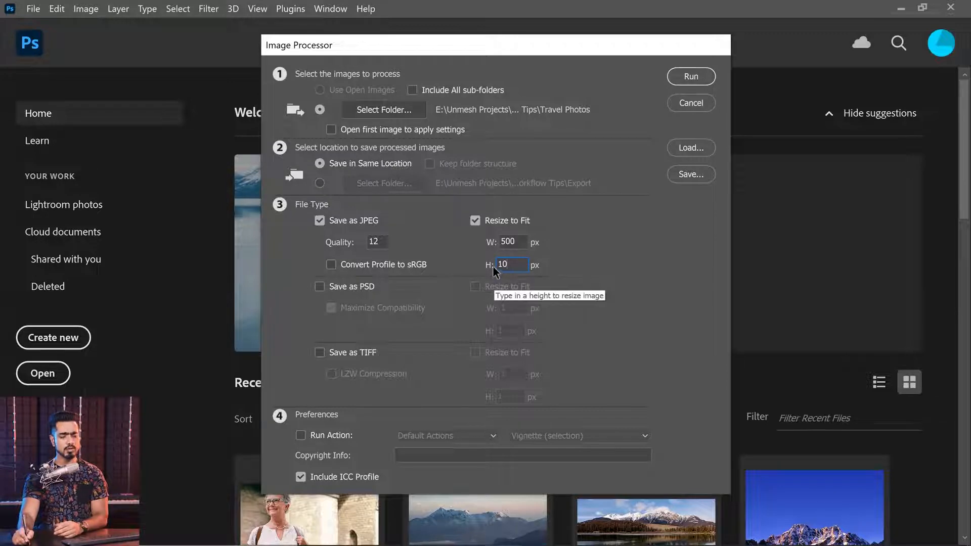
double_click(506, 265)
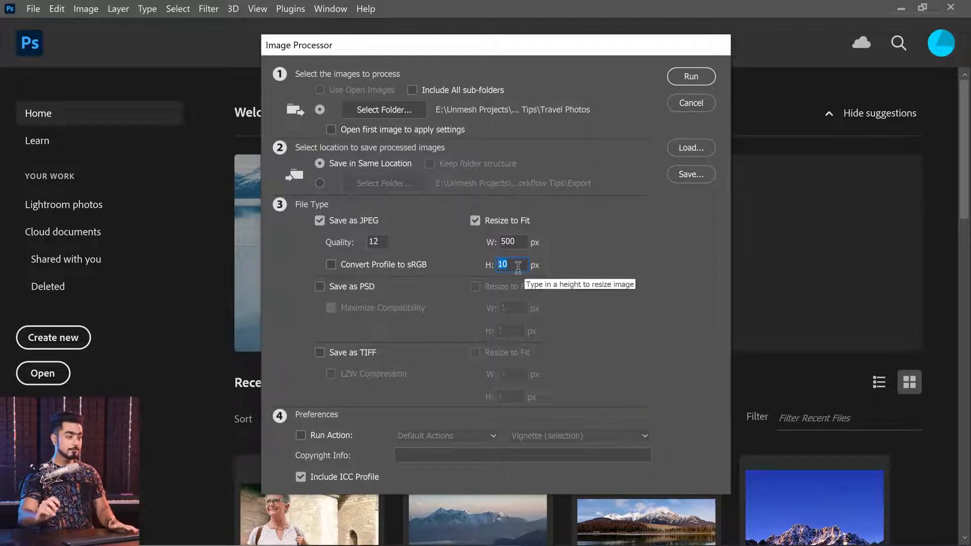
Set the JPEG Resize to Fit dimensions to 2048 px wide and 10000 px high
click(519, 242)
drag(519, 243, 472, 251)
text(2048)
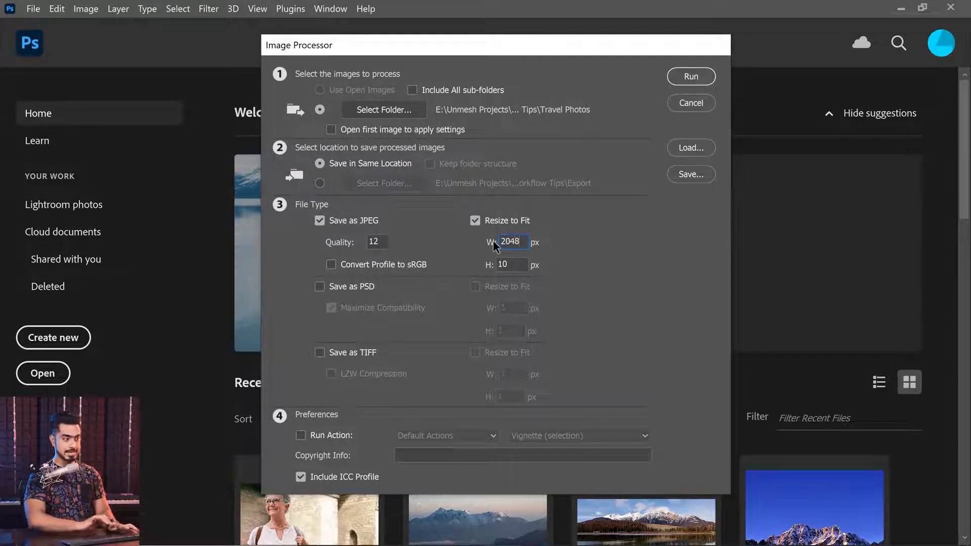
drag(520, 264, 444, 295)
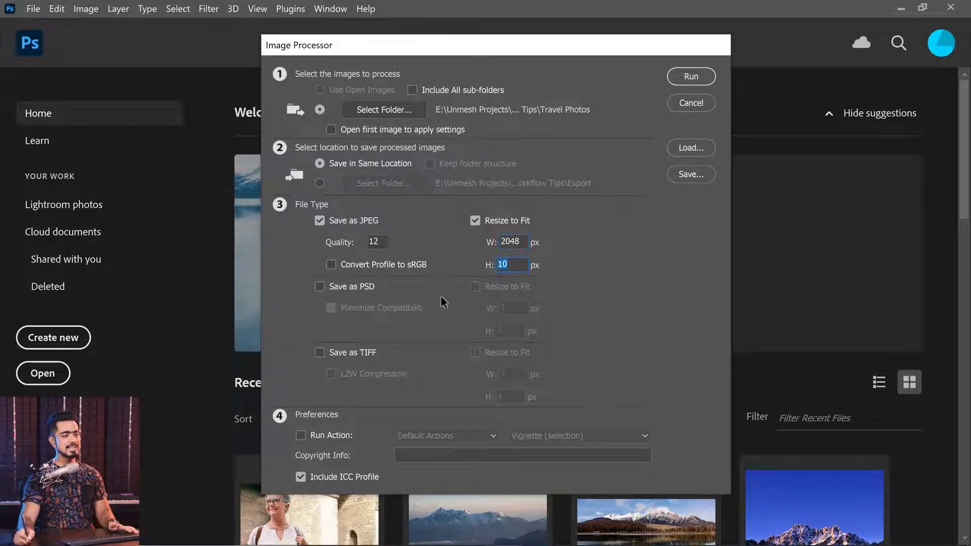
text(10)
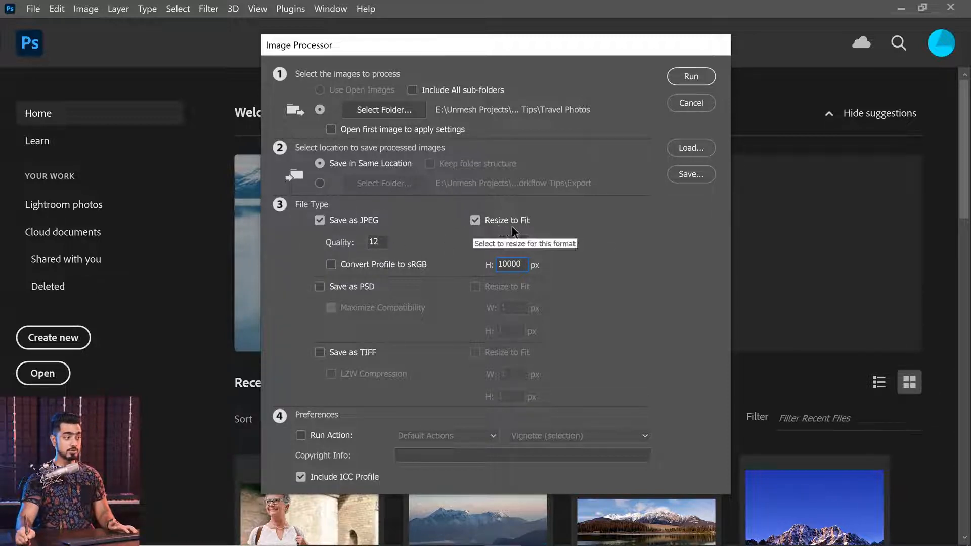
Enable Run Action with the Warmth action from the Grading set, and run the Image Processor
click(301, 435)
click(441, 438)
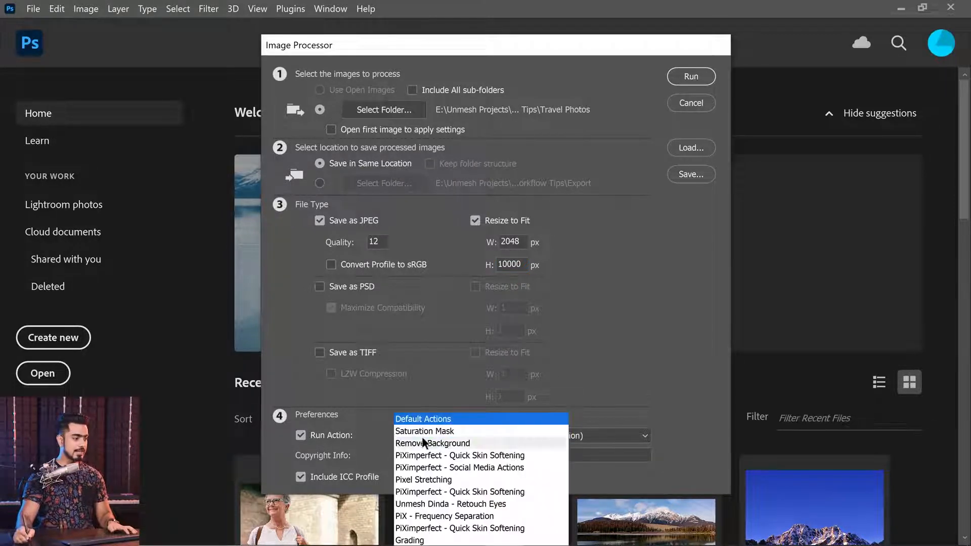
click(415, 541)
click(532, 436)
click(535, 450)
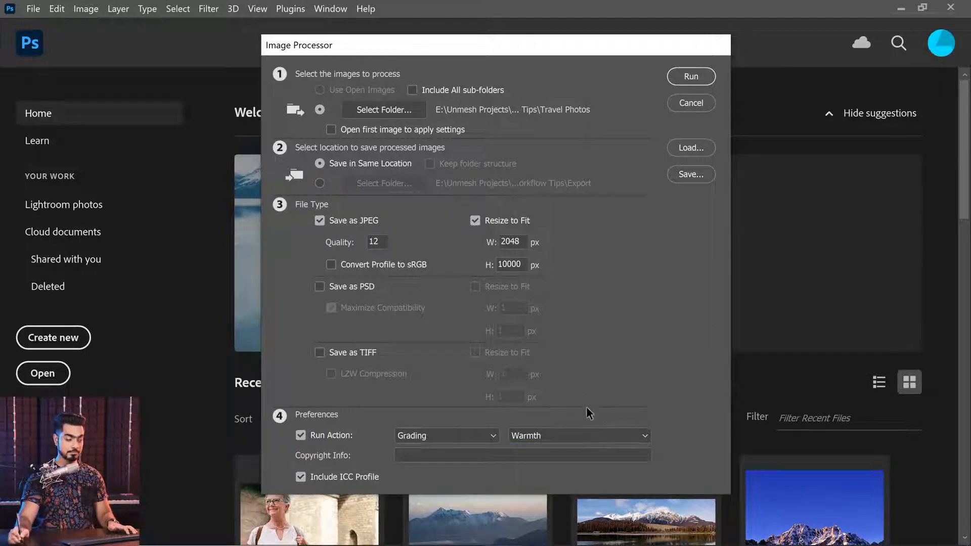
click(682, 79)
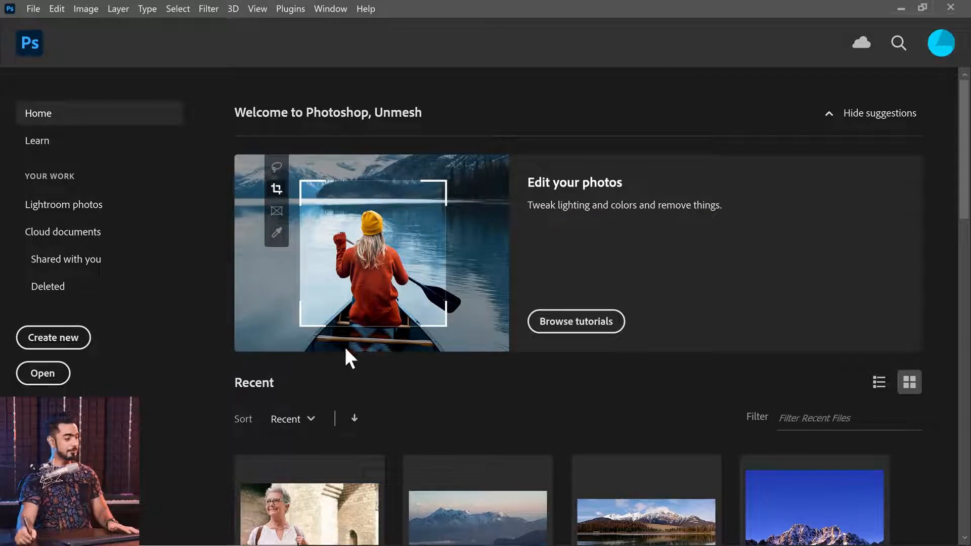
Switch to File Explorer and check the pixel dimensions of Travel (1).jpg in the JPEG subfolder of Travel Photos
click(429, 532)
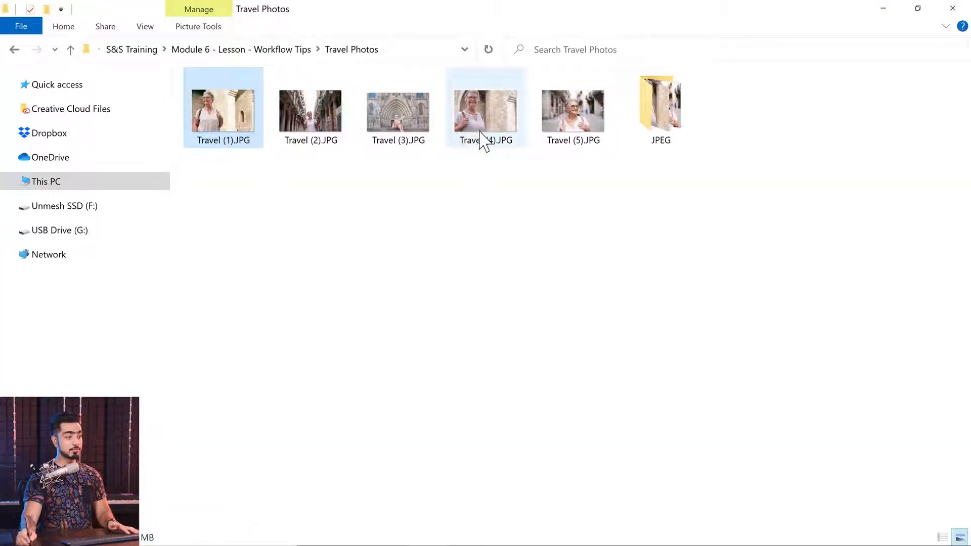
double_click(674, 124)
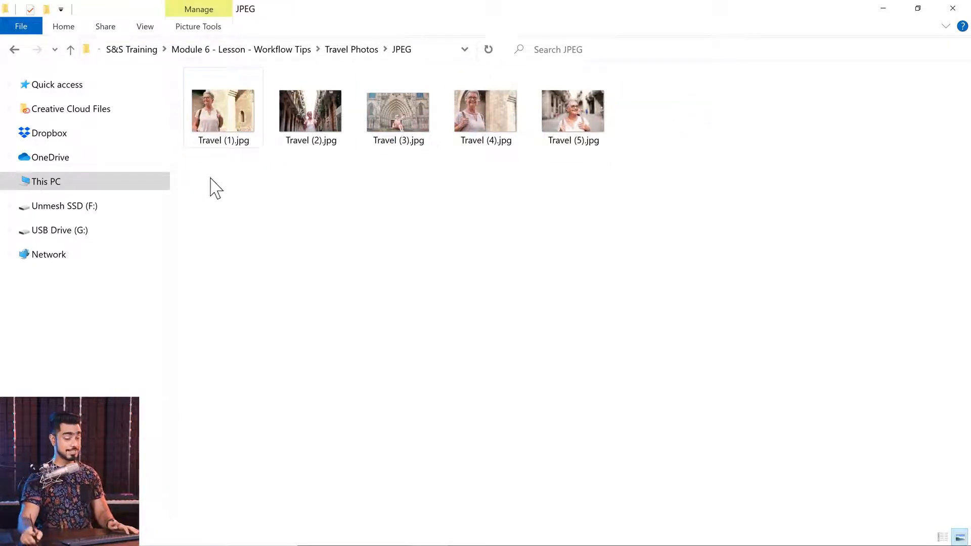
right_click(230, 124)
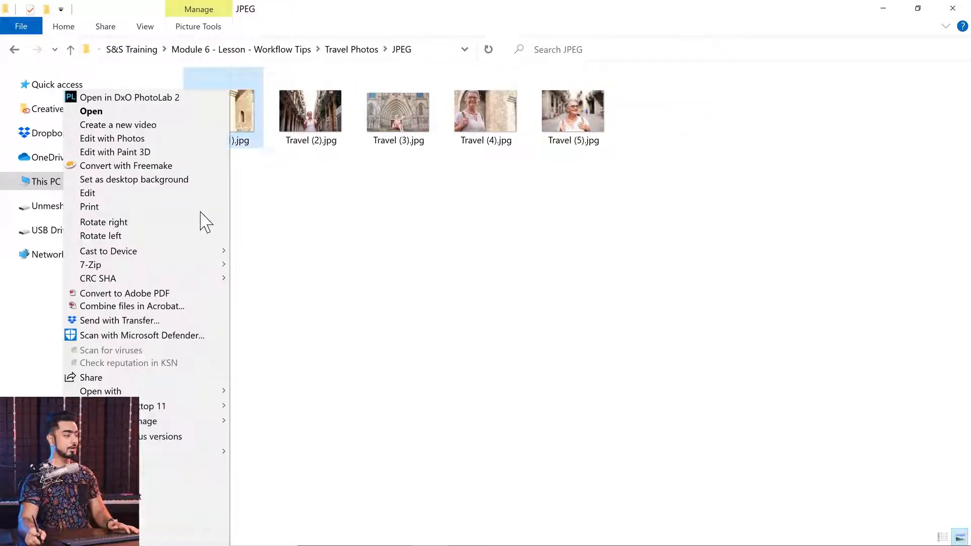
click(197, 538)
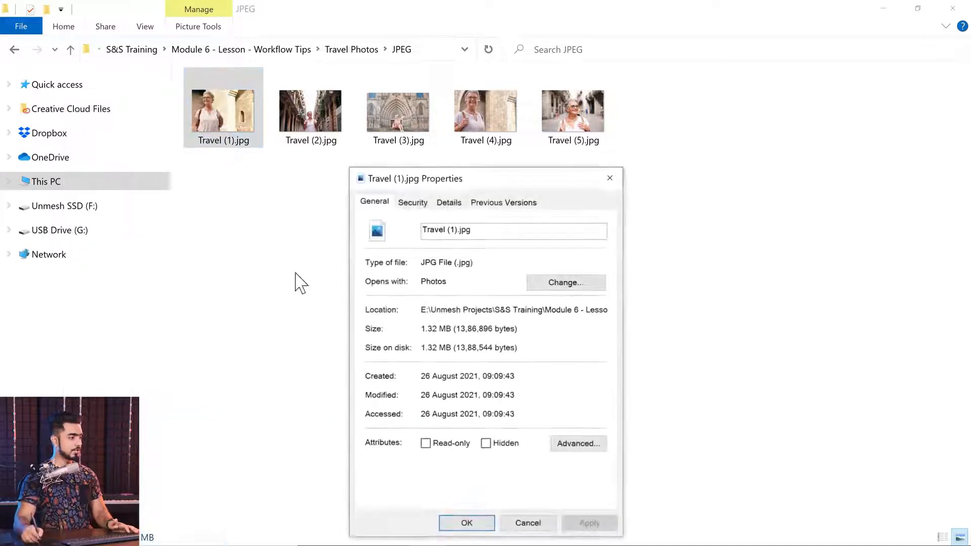
click(455, 204)
drag(601, 278, 604, 323)
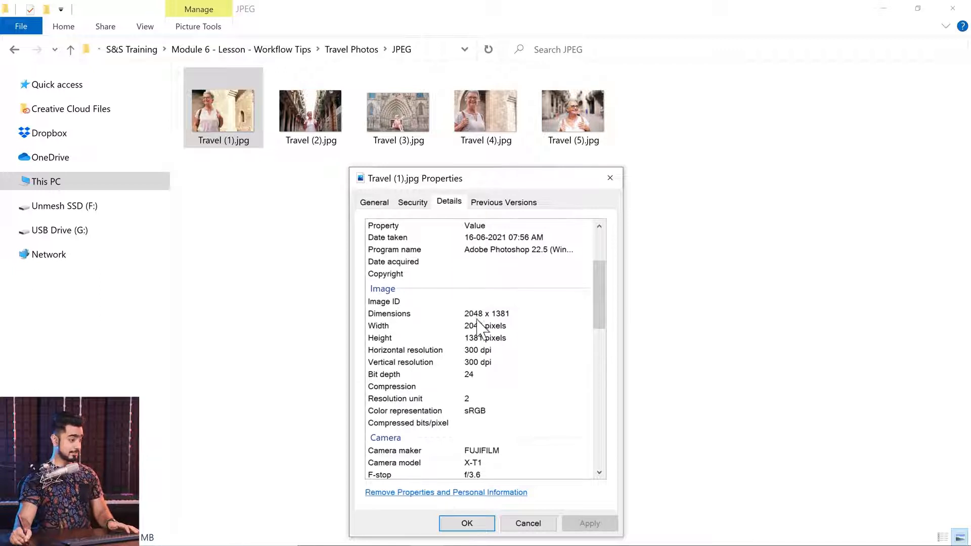
click(527, 523)
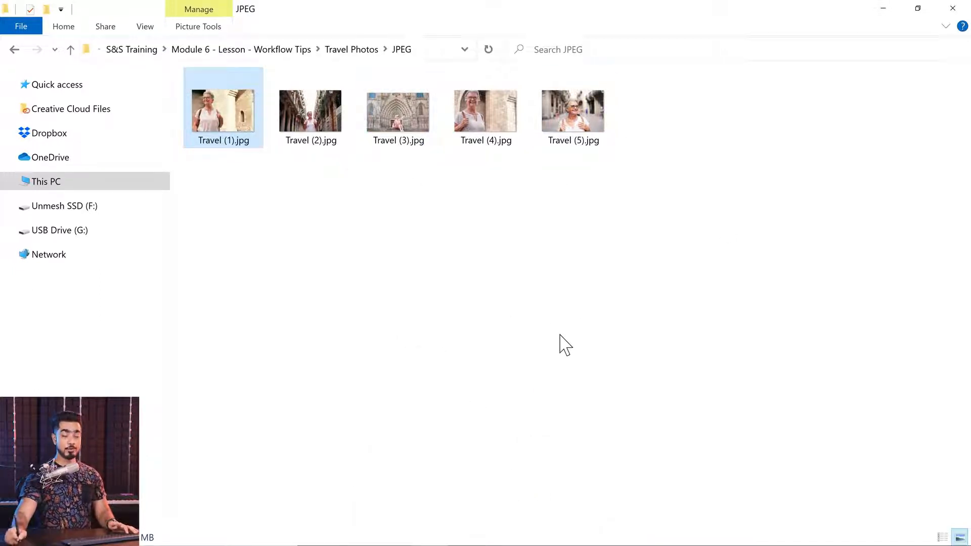
View the processed photos from Travel (1).jpg onward in the Photos viewer, and close the viewer
double_click(218, 133)
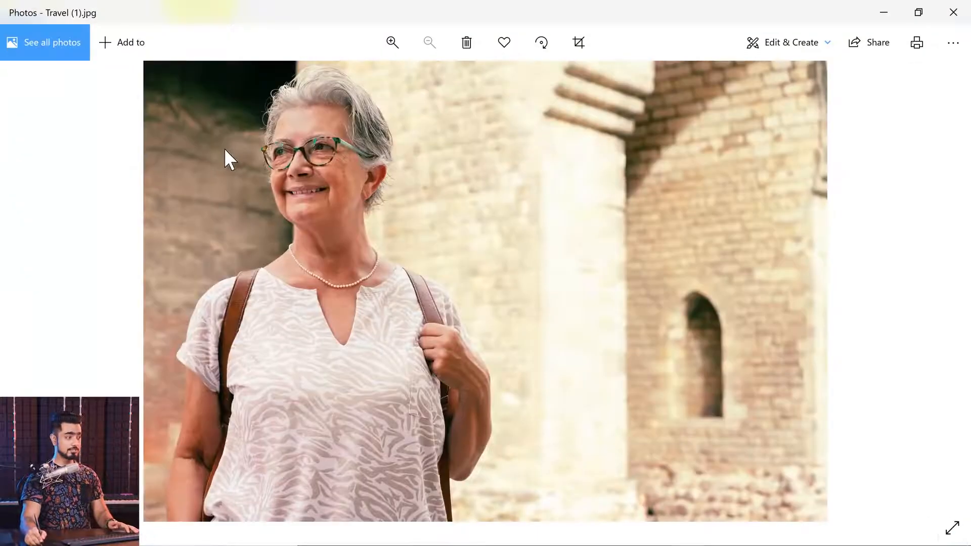
key(Right)
key(Right)
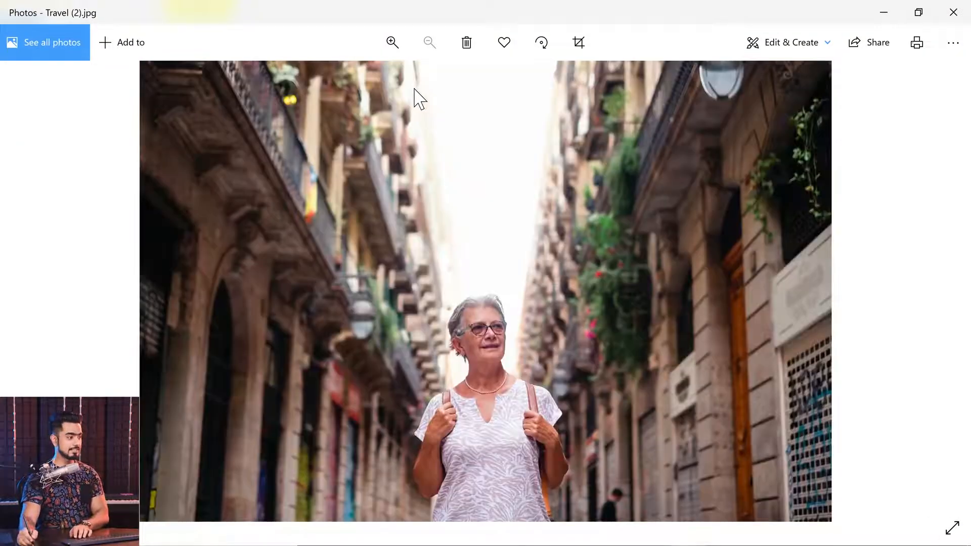
click(954, 13)
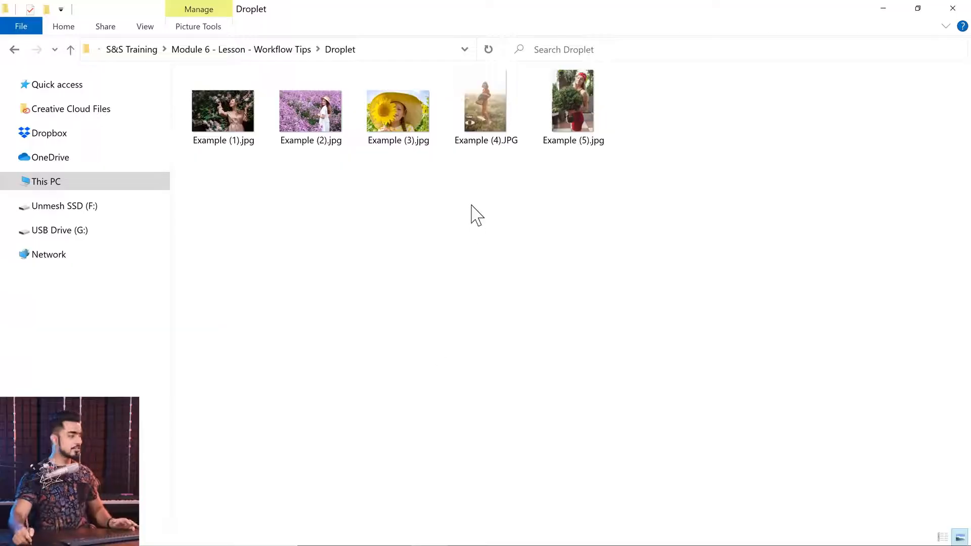
Open Example (1).jpg from the Droplet folder in Photoshop and bring up the list of actions
drag(232, 138, 516, 267)
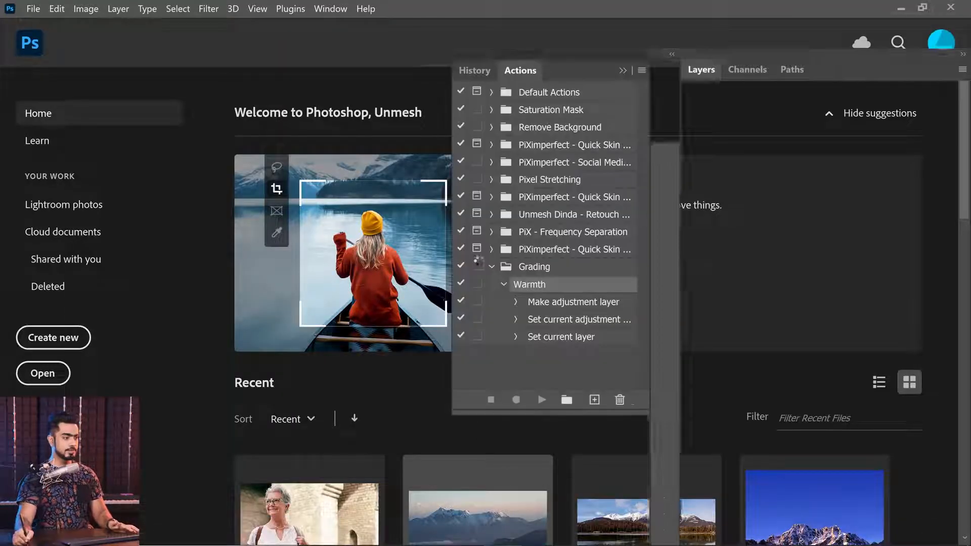
click(623, 71)
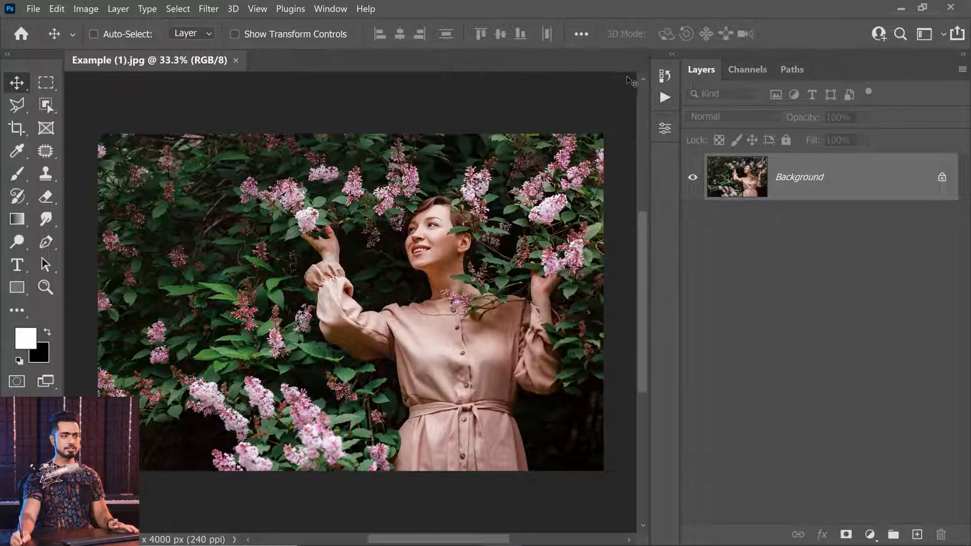
click(665, 76)
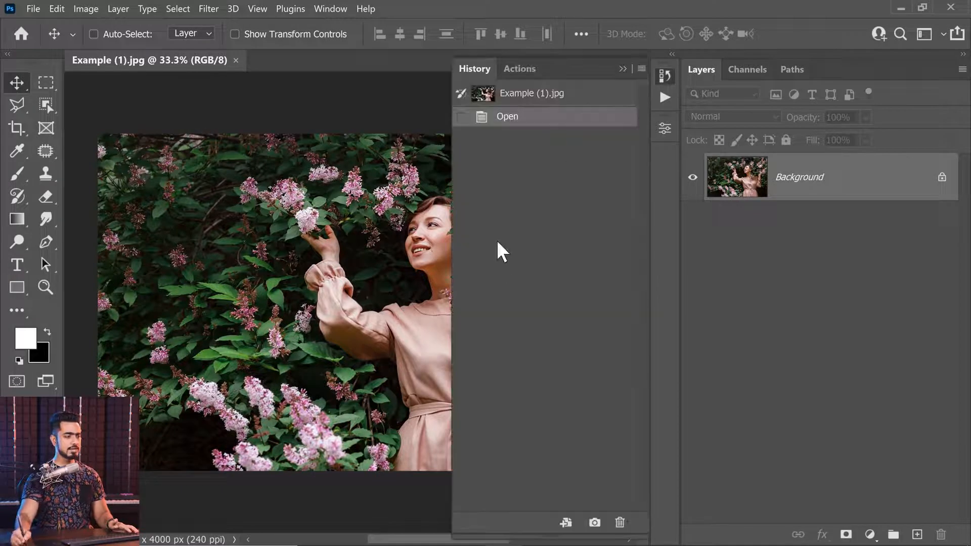
click(664, 98)
Collapse the Grading set and create a new action set named Social
click(504, 285)
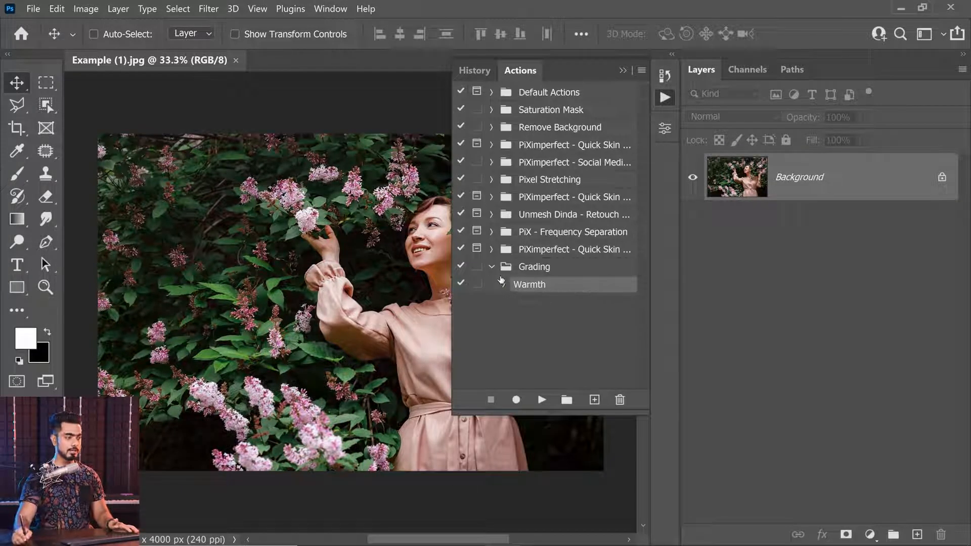
click(492, 266)
click(567, 400)
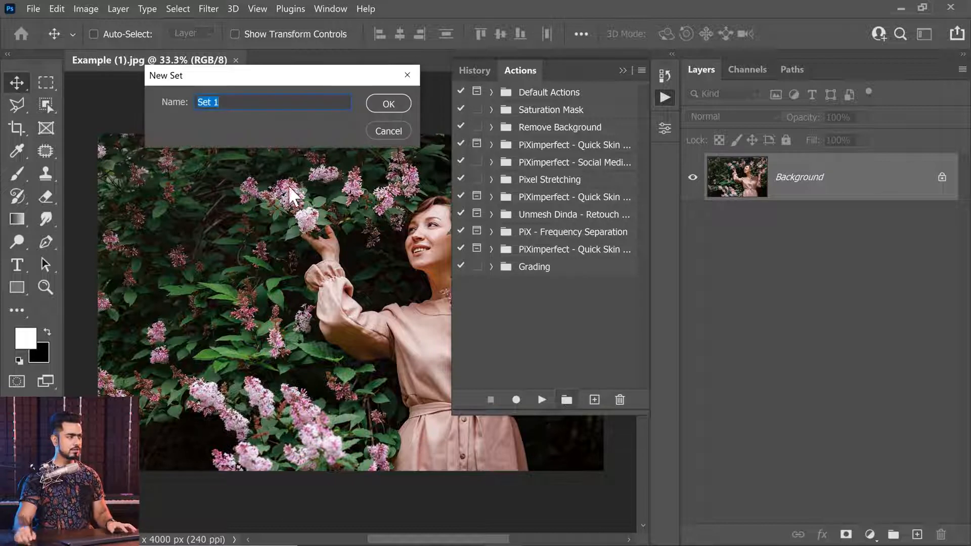
text(Social)
key(Return)
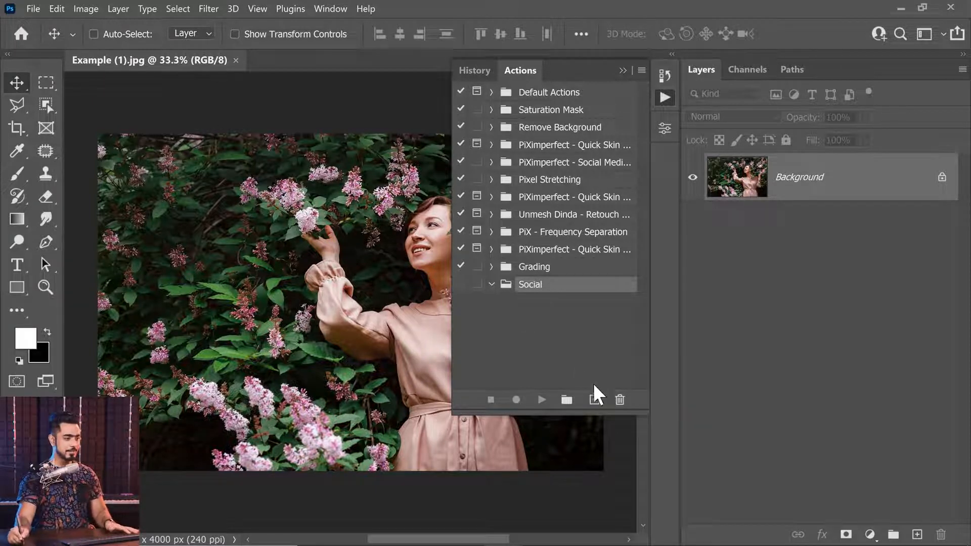
Start recording a new action named Facebook in the Social set
click(594, 400)
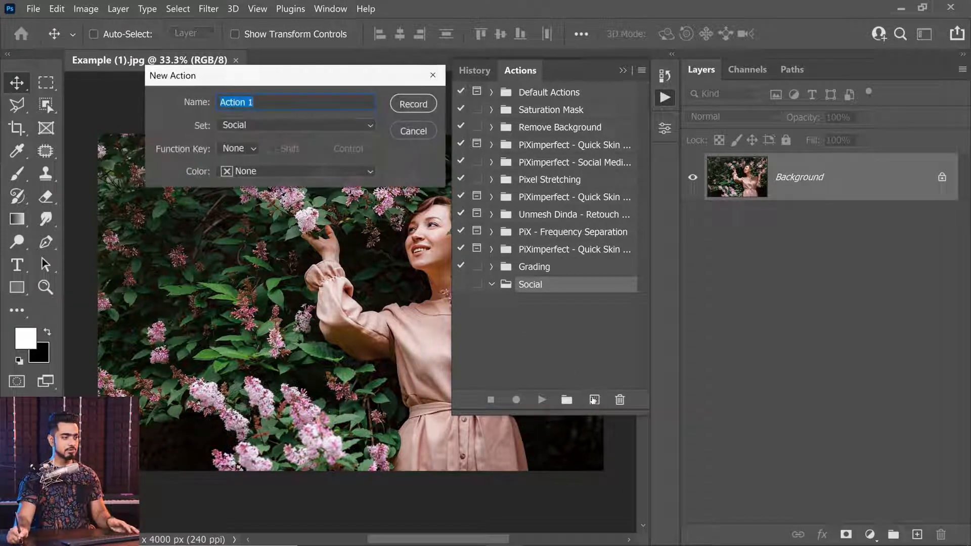
text(Facebook)
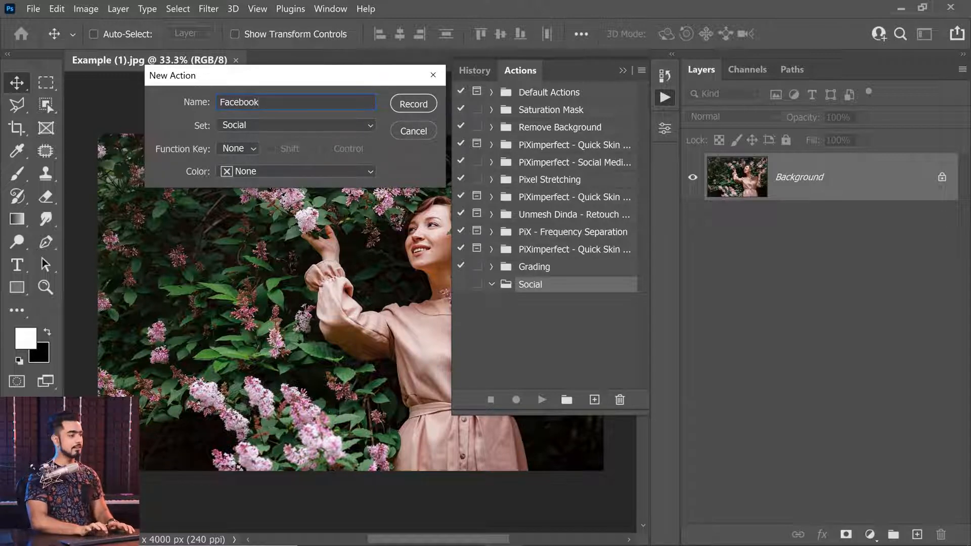
key(Return)
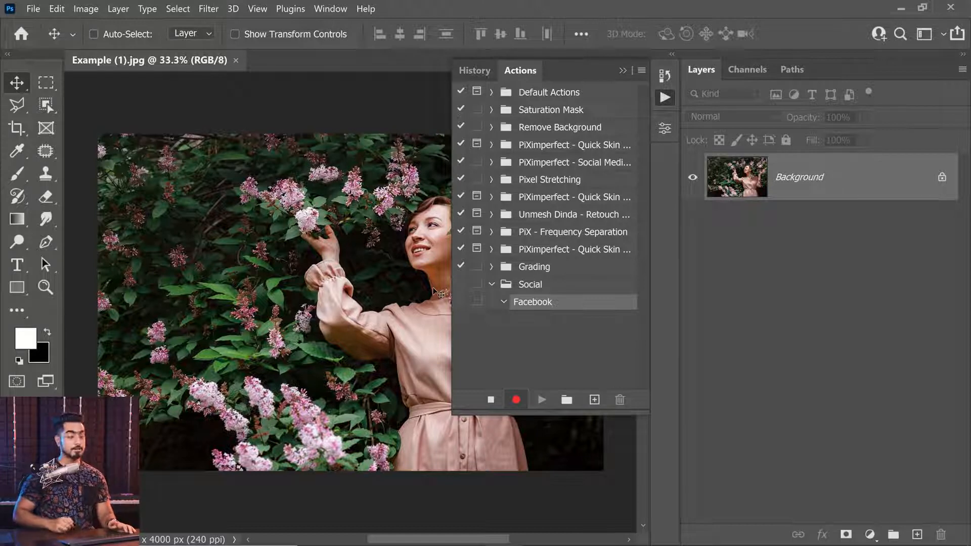
Resize the image to 2048 pixels wide with Automatic resampling, and review the recorded Image Size settings in the Facebook action
click(87, 9)
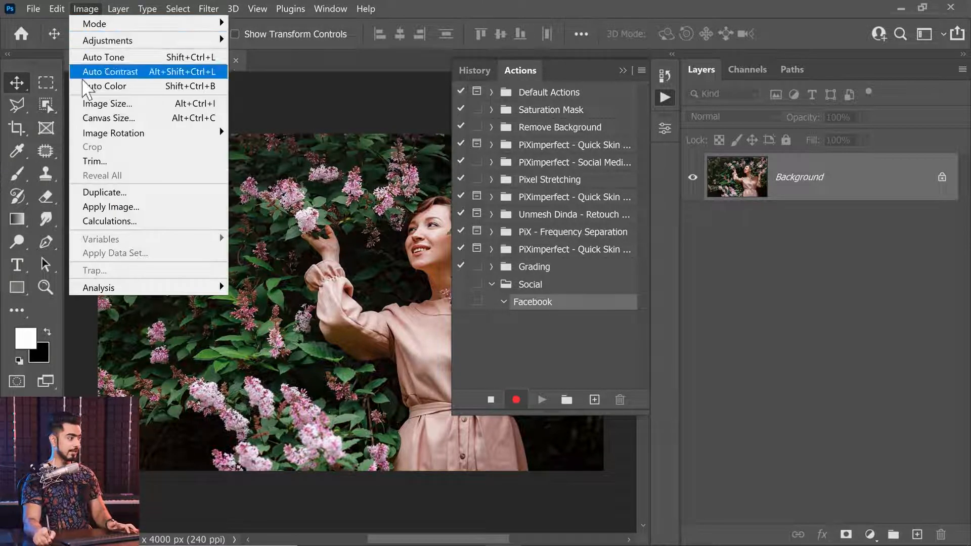
click(98, 104)
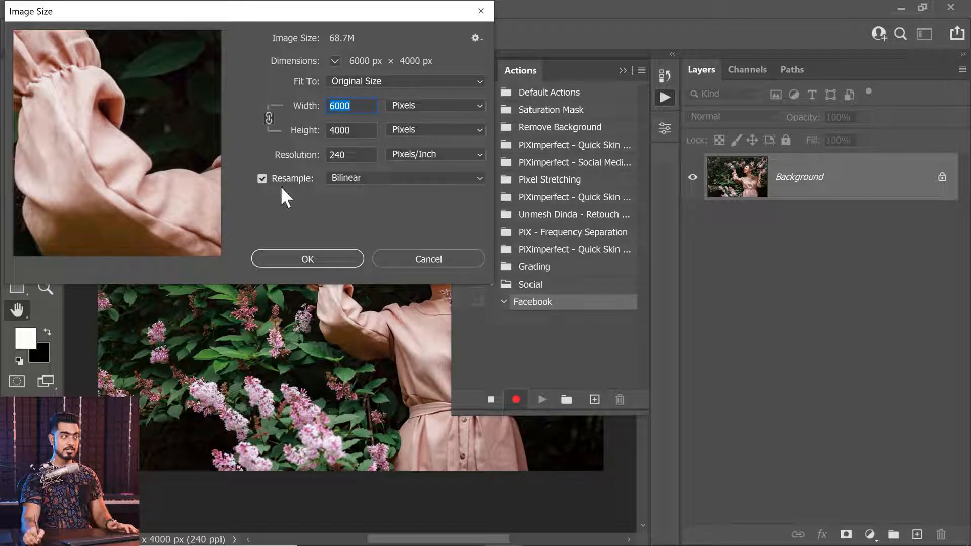
click(357, 175)
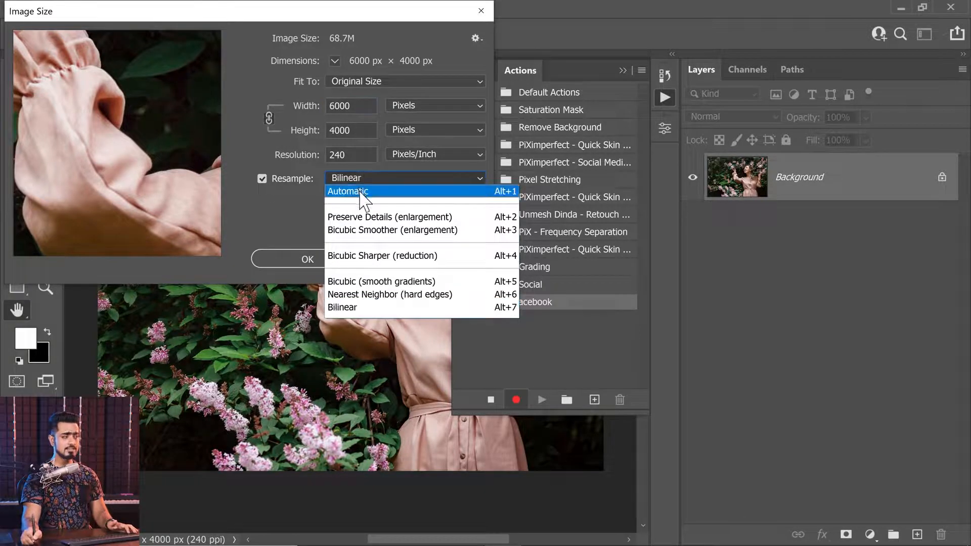
click(355, 192)
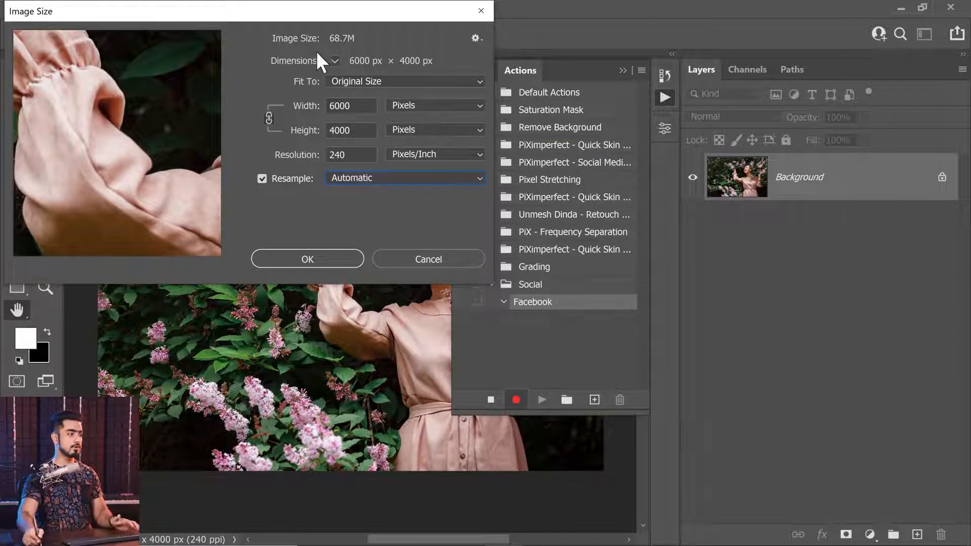
drag(357, 106, 279, 98)
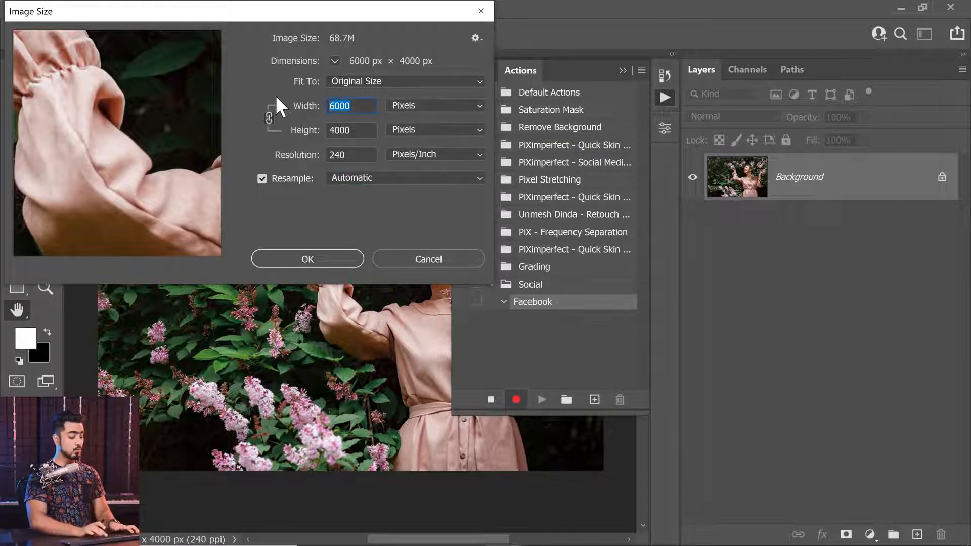
text(2048)
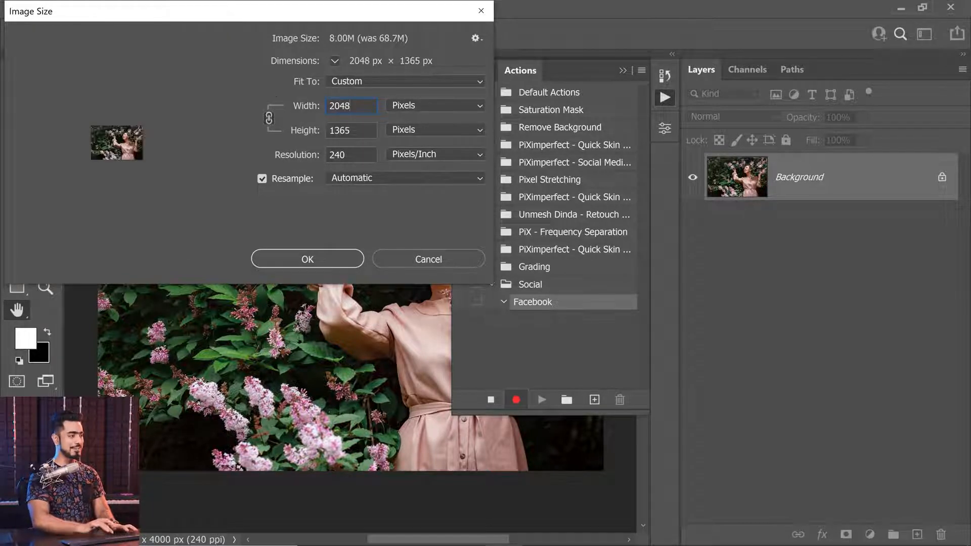
click(324, 262)
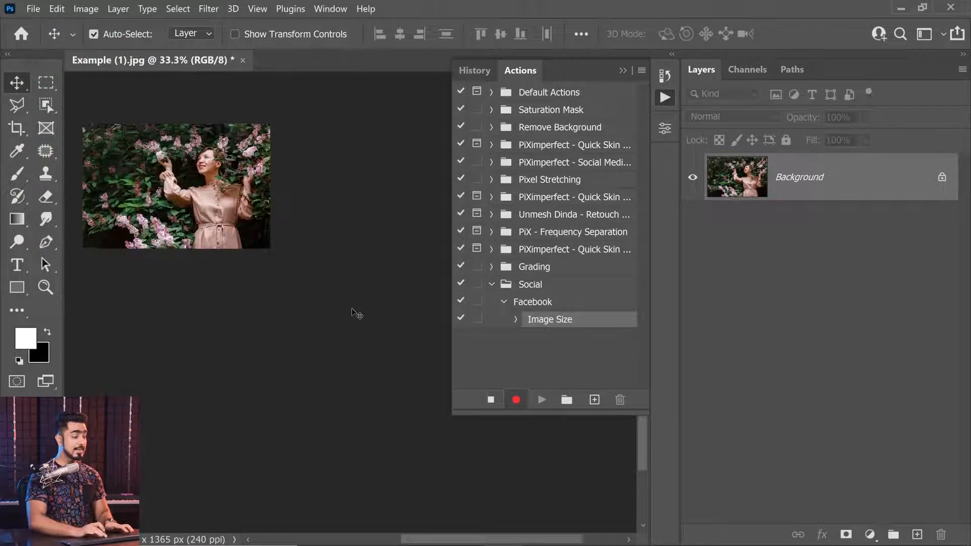
key(ctrl+0)
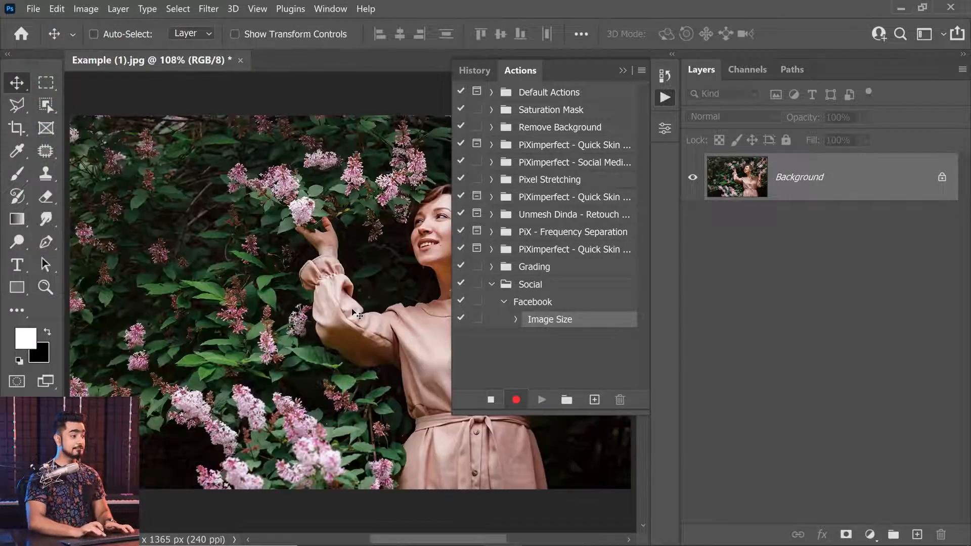
click(515, 319)
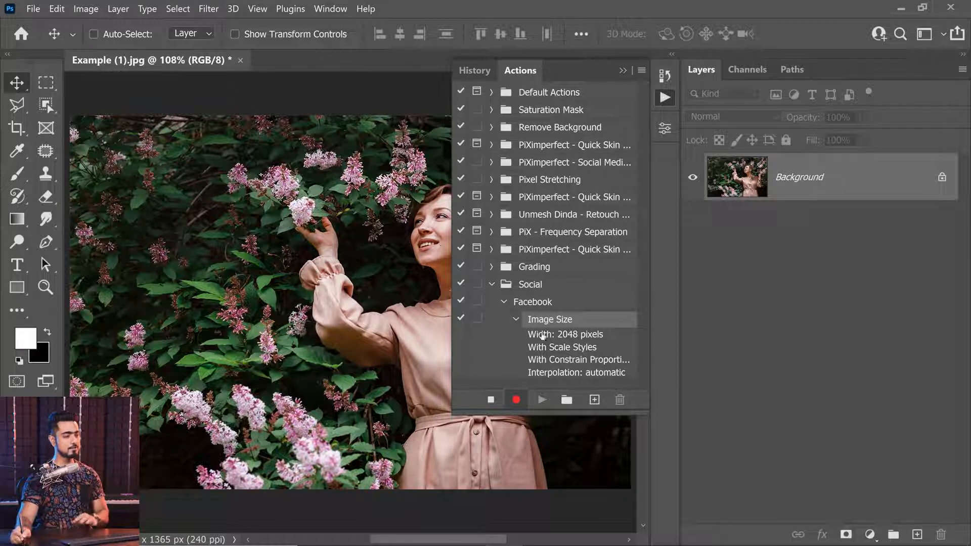
click(517, 320)
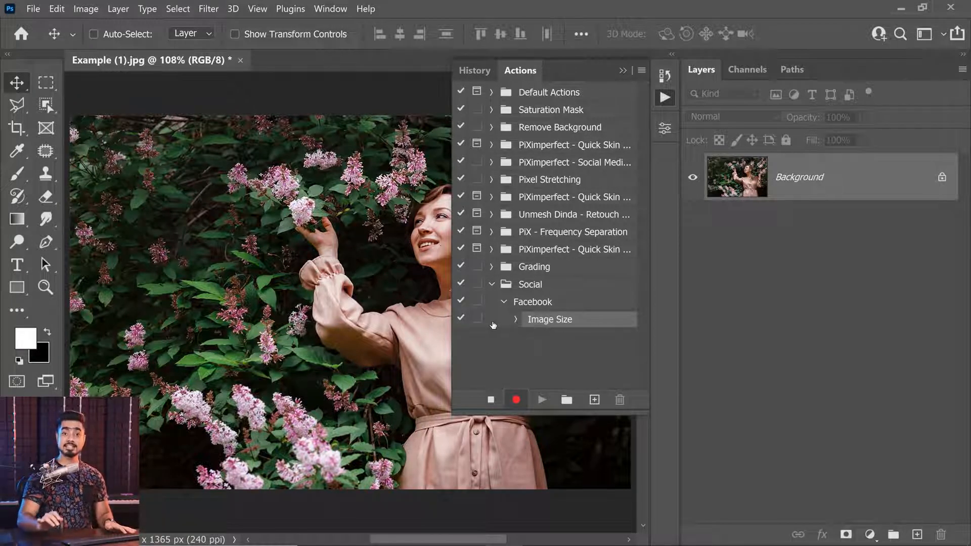
click(624, 71)
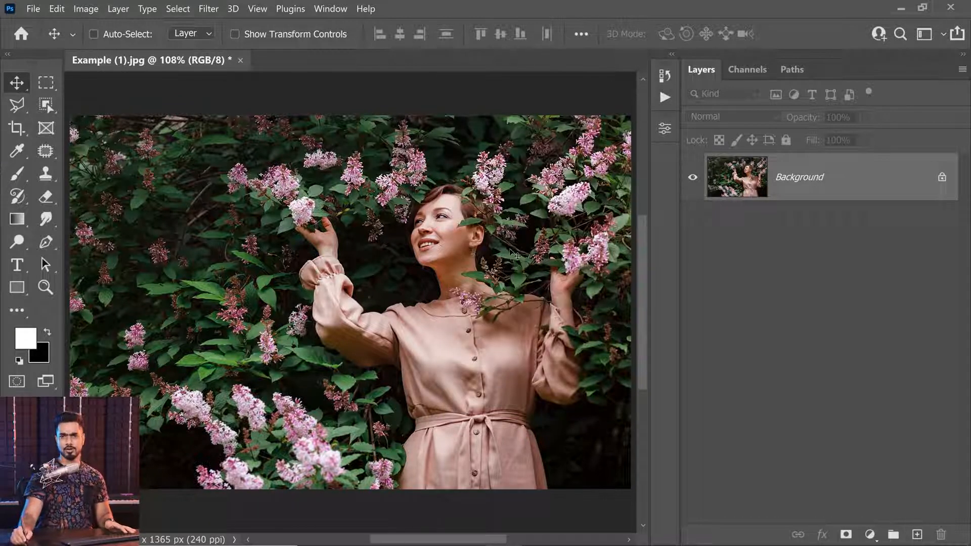
Add a Curves adjustment layer above the Background with the default curve unchanged, and make its adjustment active instead of its mask
click(871, 534)
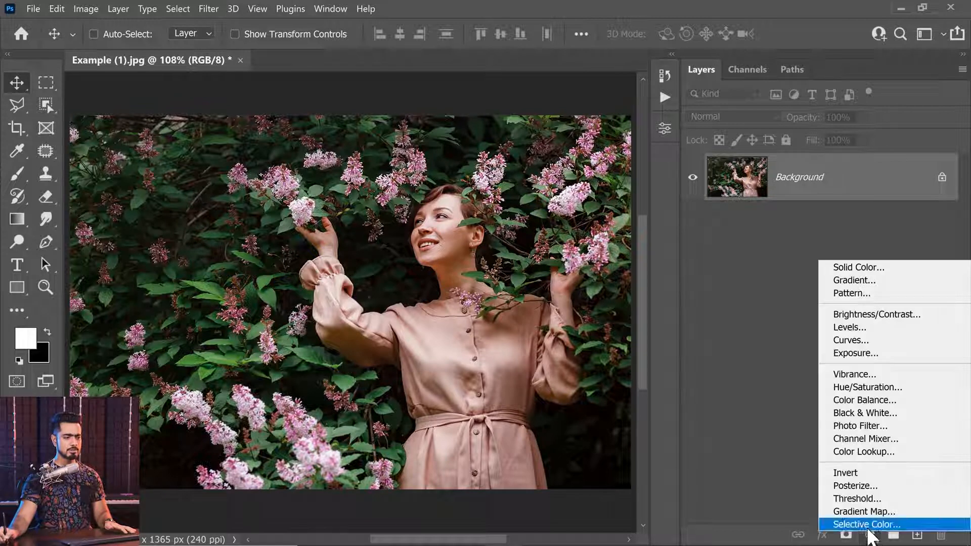
click(866, 341)
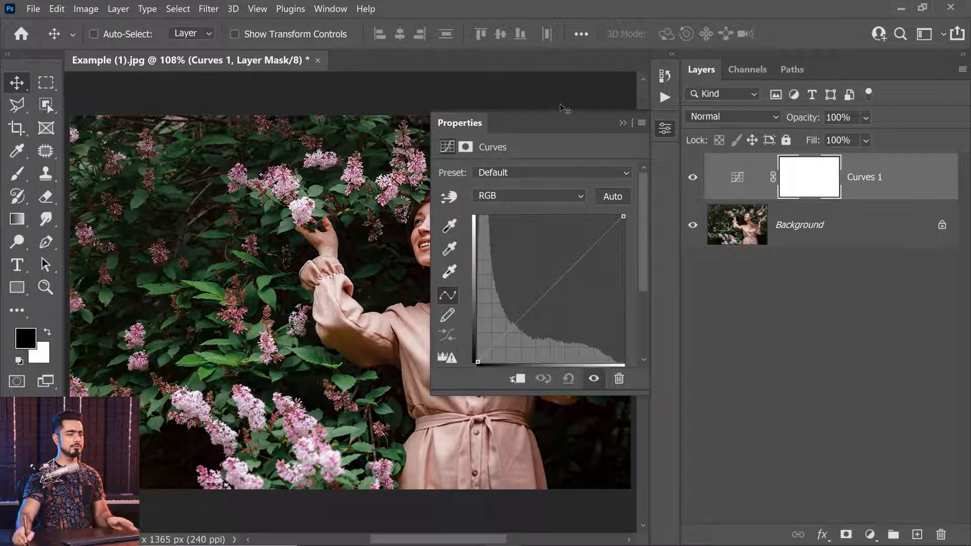
click(622, 123)
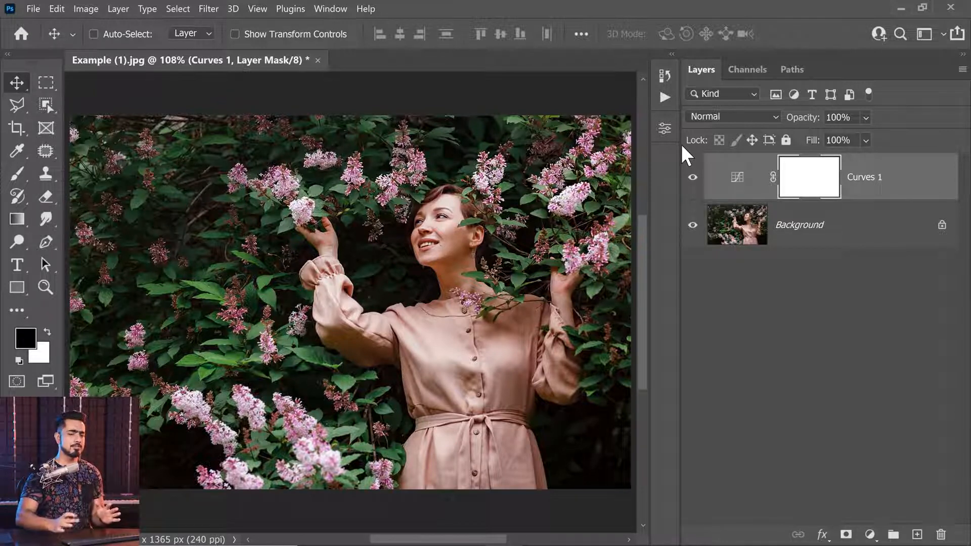
double_click(737, 177)
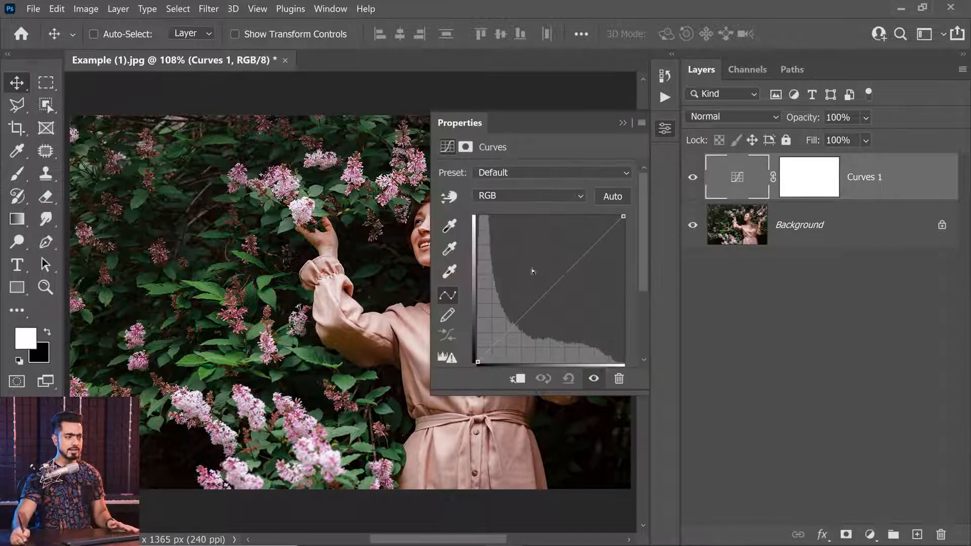
click(621, 124)
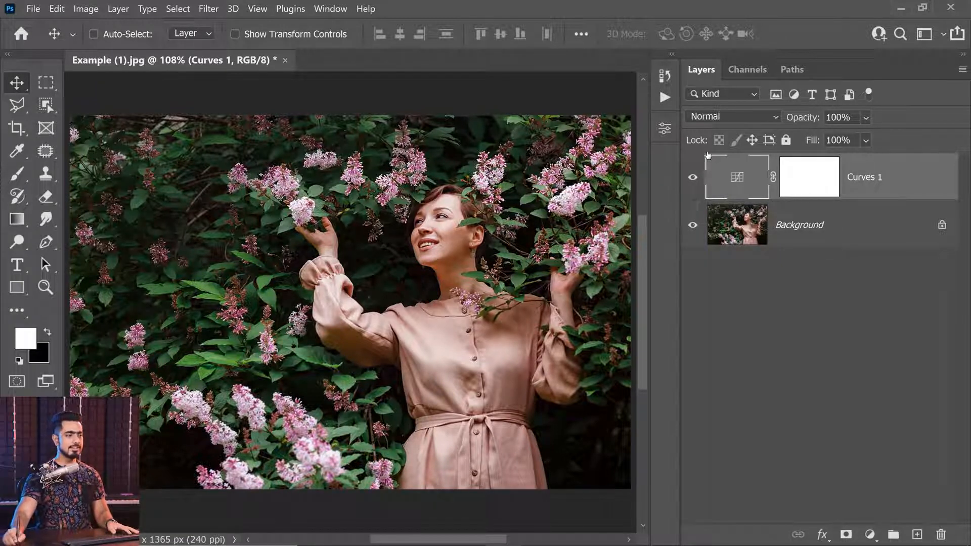
Set the Curves 1 layer's blend mode to Soft Light and its opacity to 40%
click(714, 120)
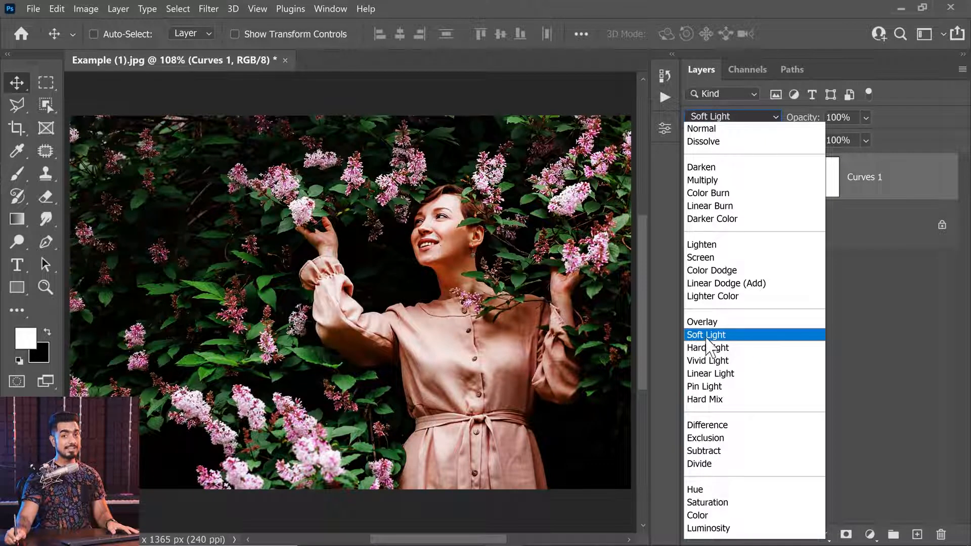
click(710, 335)
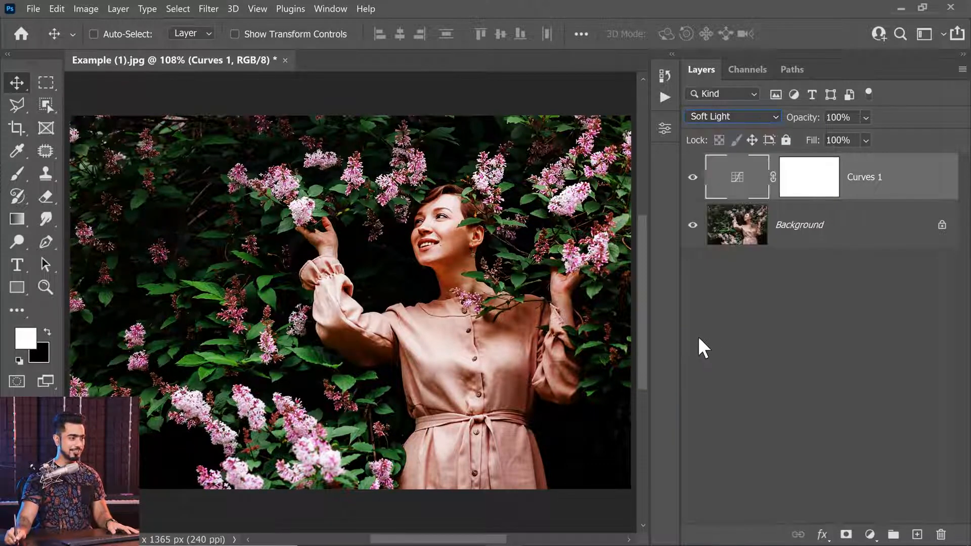
key(Tab)
text(40)
key(Return)
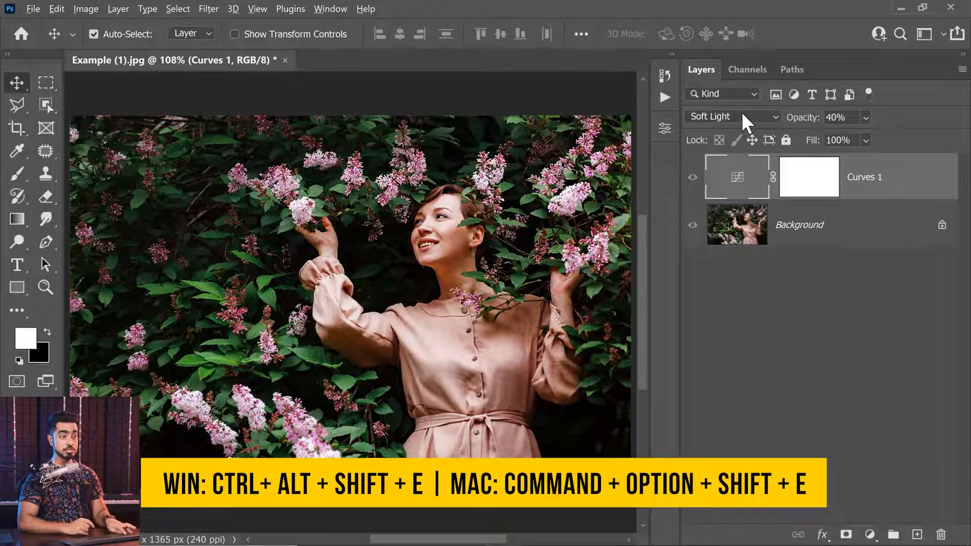
Stamp all visible layers into a new layer and apply a High Pass filter with a 1.5 pixel radius
key(ctrl+alt+shift+e)
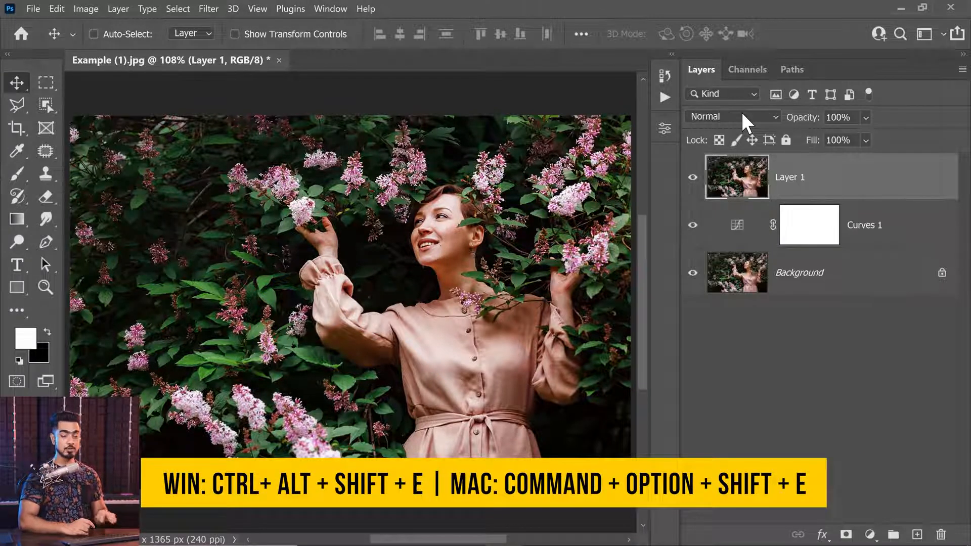
click(208, 10)
mouse_move(351, 311)
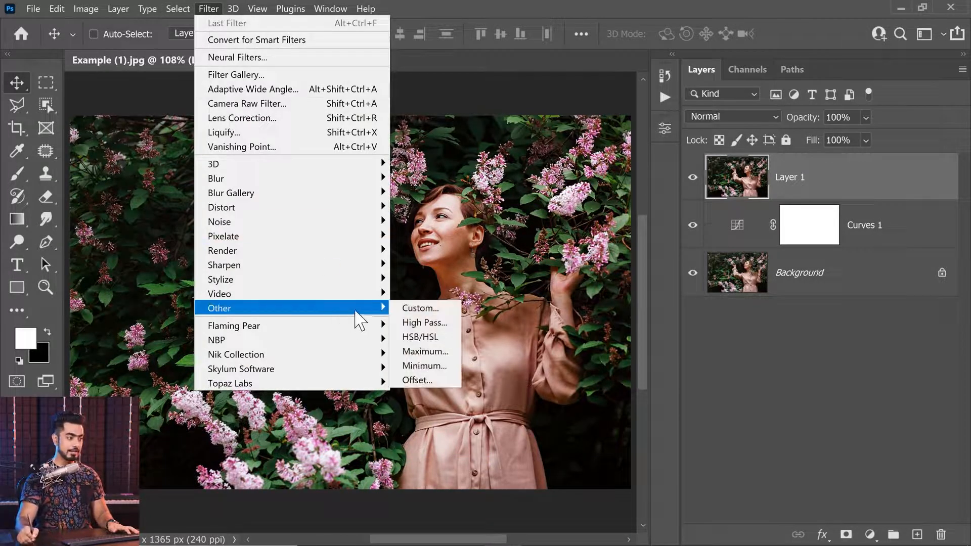
click(424, 322)
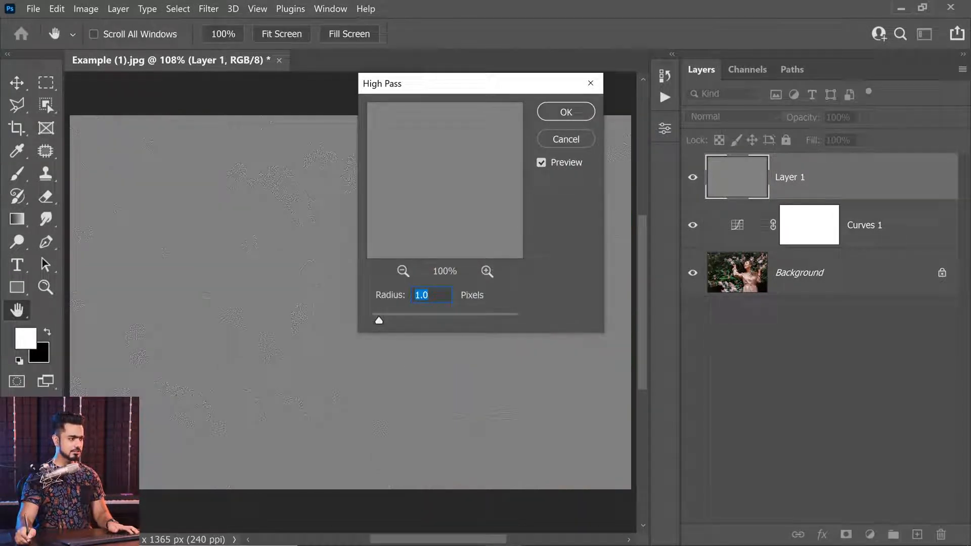
text(1.5)
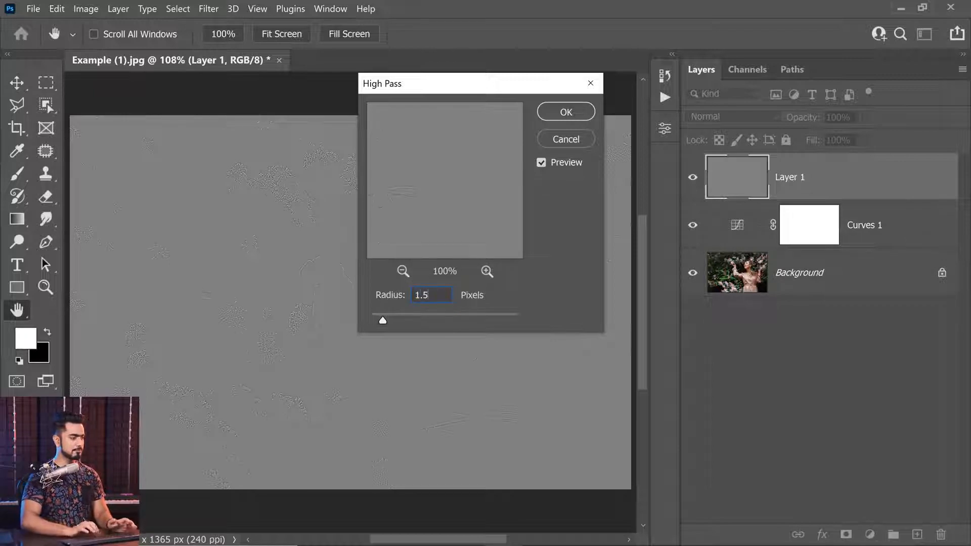
click(562, 112)
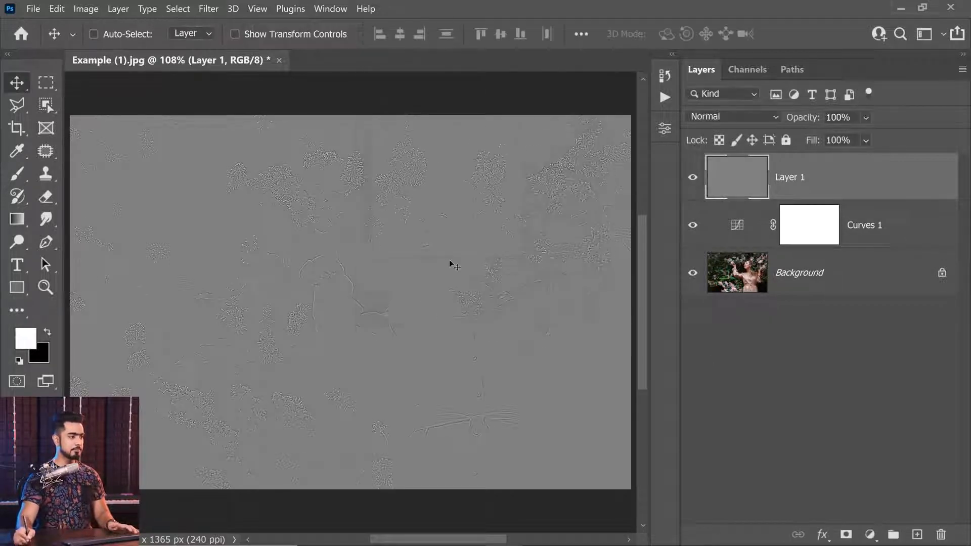
Set the High Pass layer's blend mode to Overlay and bring up the steps recorded in the Facebook action
click(728, 115)
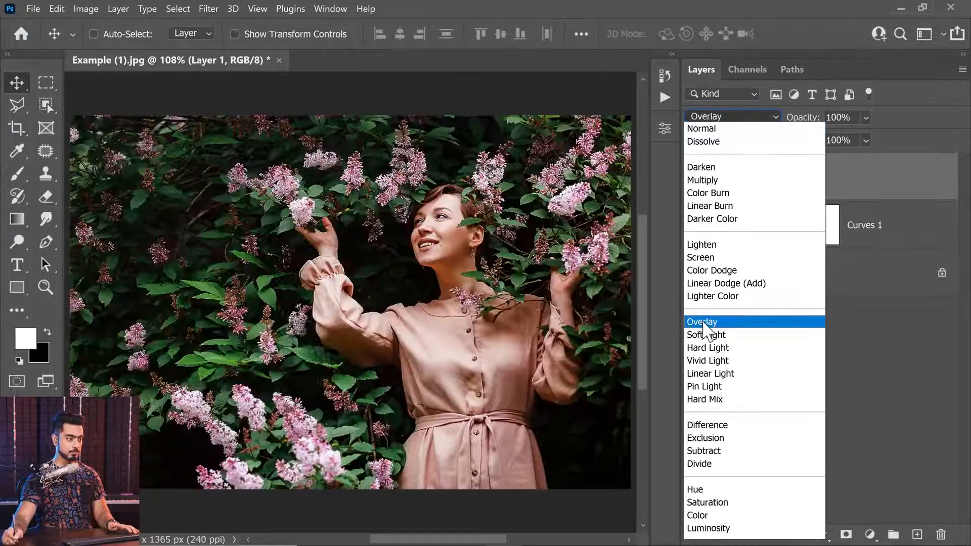
click(704, 318)
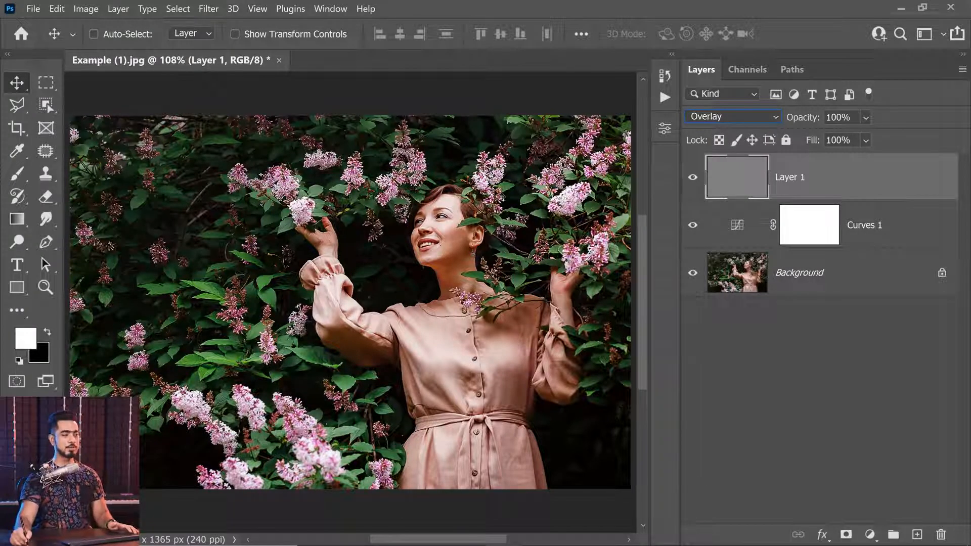
click(665, 98)
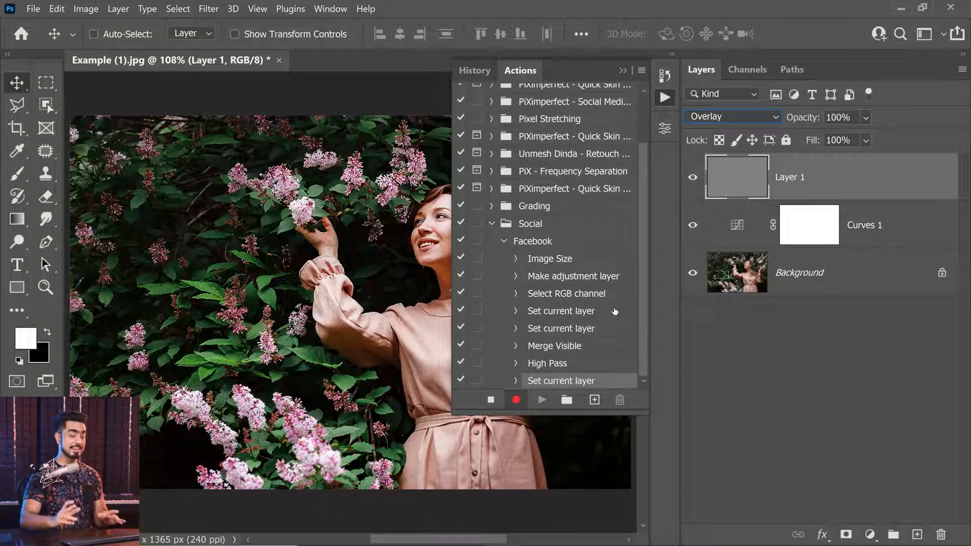
Save a JPEG copy named ABC in the Module 6 - Lesson - Workflow Tips folder, with quality 12 and the Progressive format option
click(34, 10)
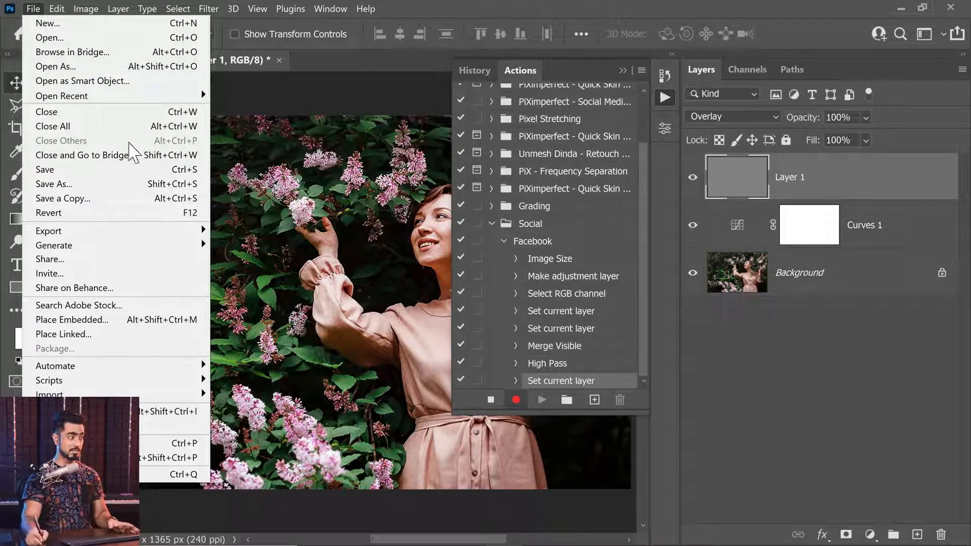
click(95, 203)
text(ABC)
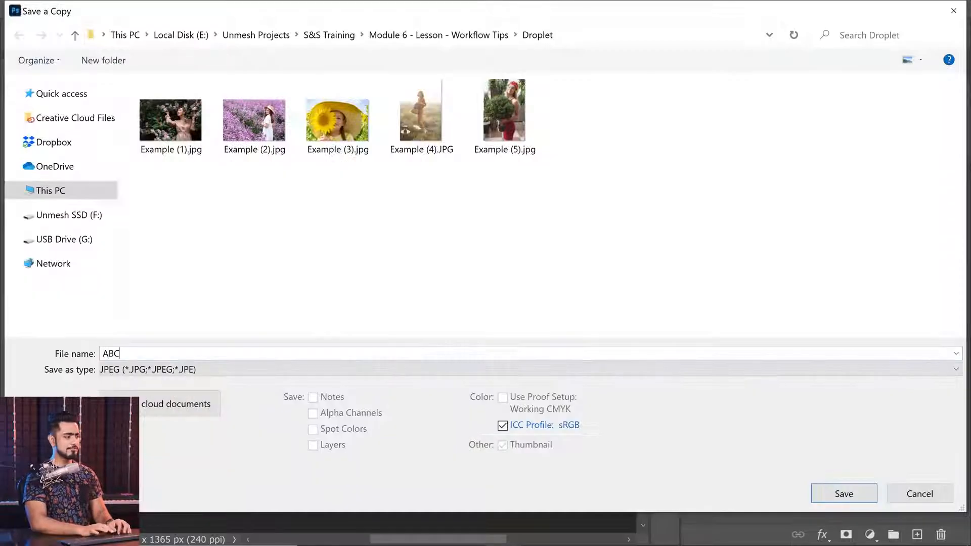
click(477, 37)
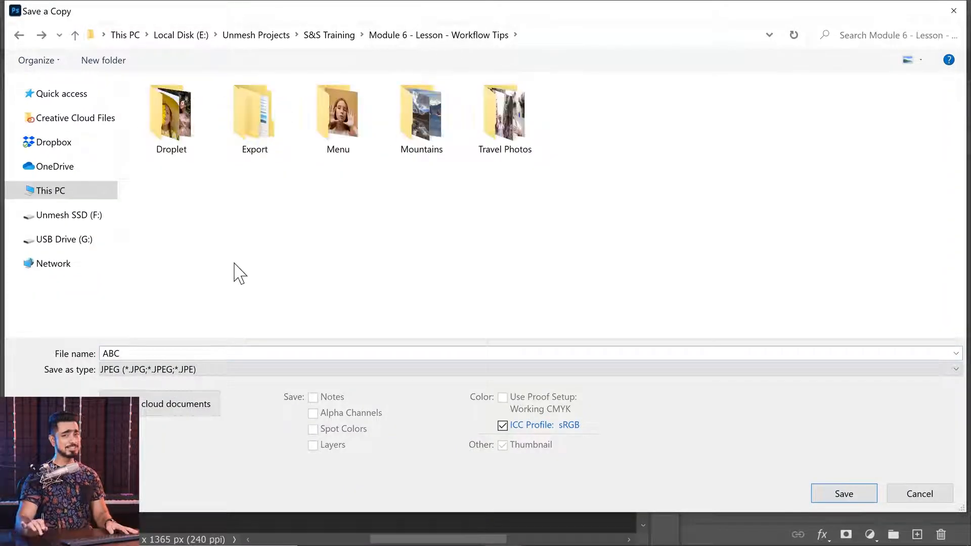
click(212, 371)
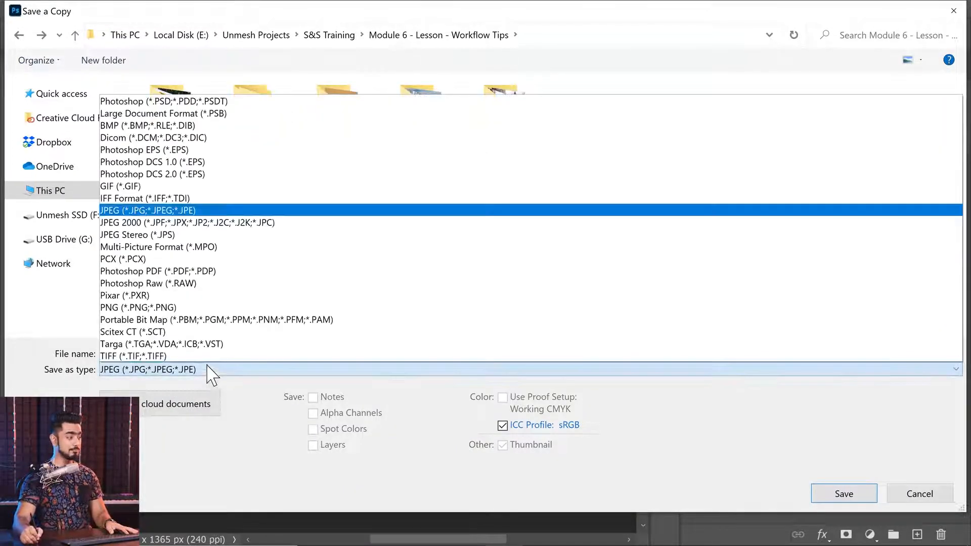
click(173, 211)
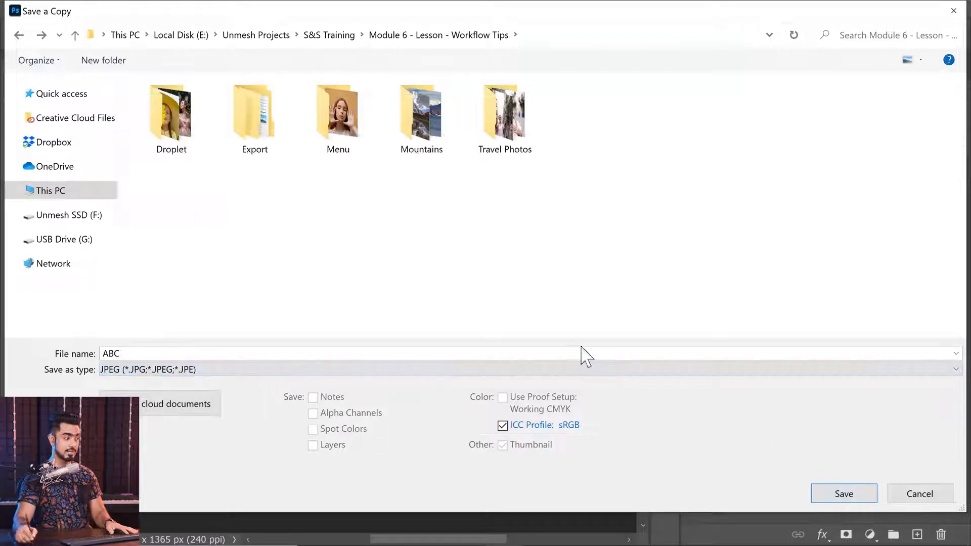
click(844, 494)
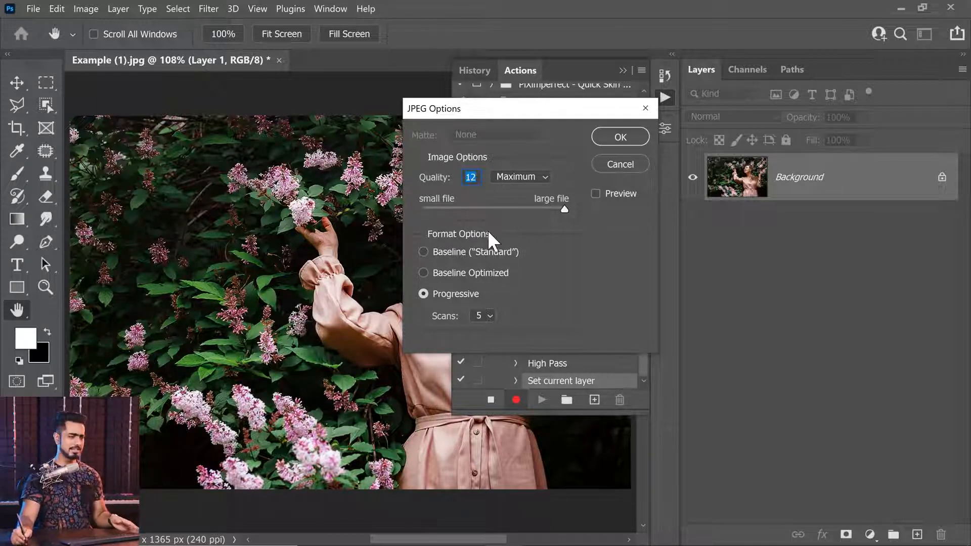
click(613, 135)
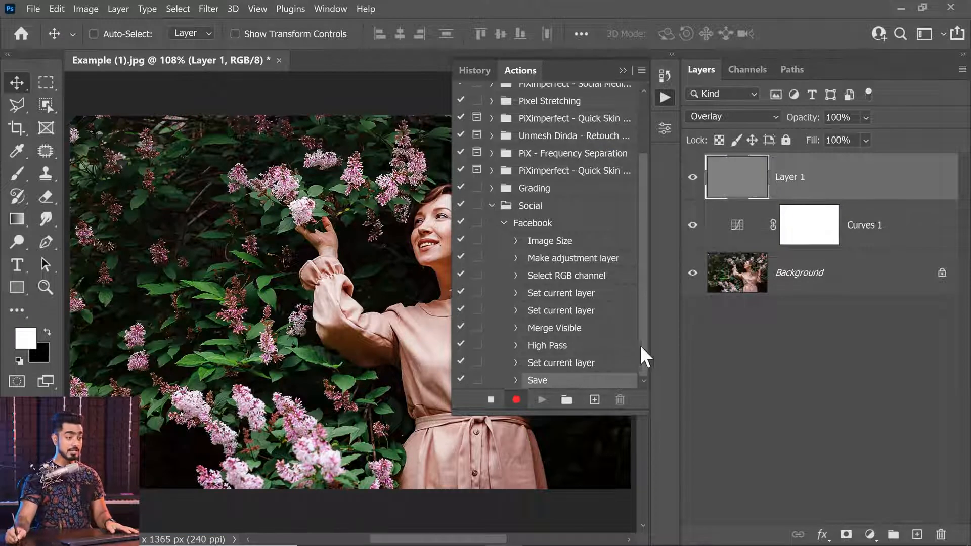
Stop recording the Facebook action and review the details of its Save step
click(491, 399)
click(516, 384)
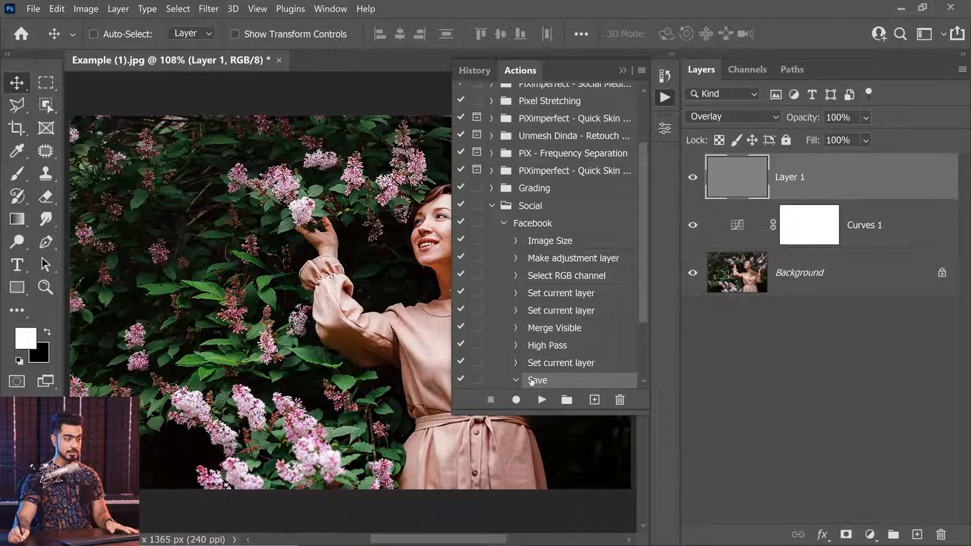
drag(642, 319, 641, 378)
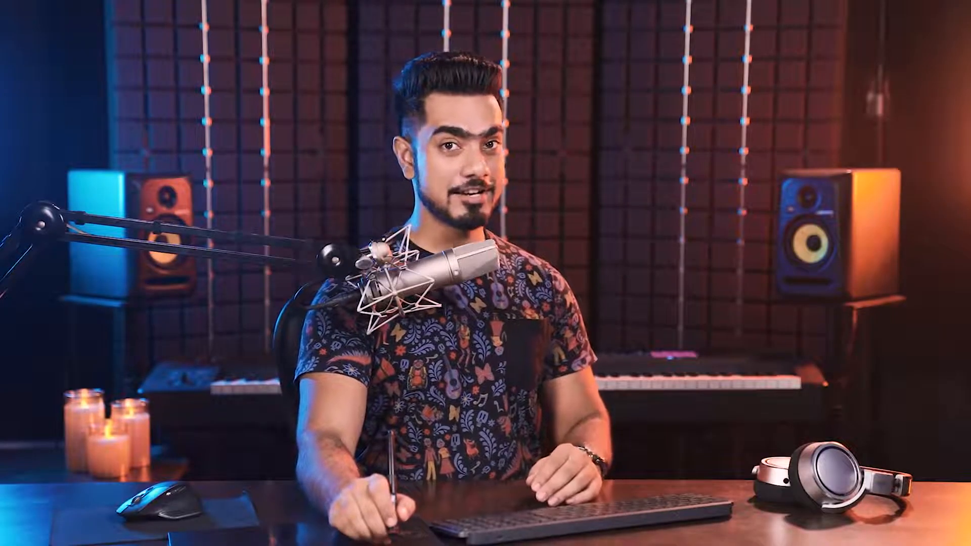
Start creating a droplet and set its save location to Facebook Processing.exe in the Module 6 - Lesson - Workflow Tips folder
click(32, 8)
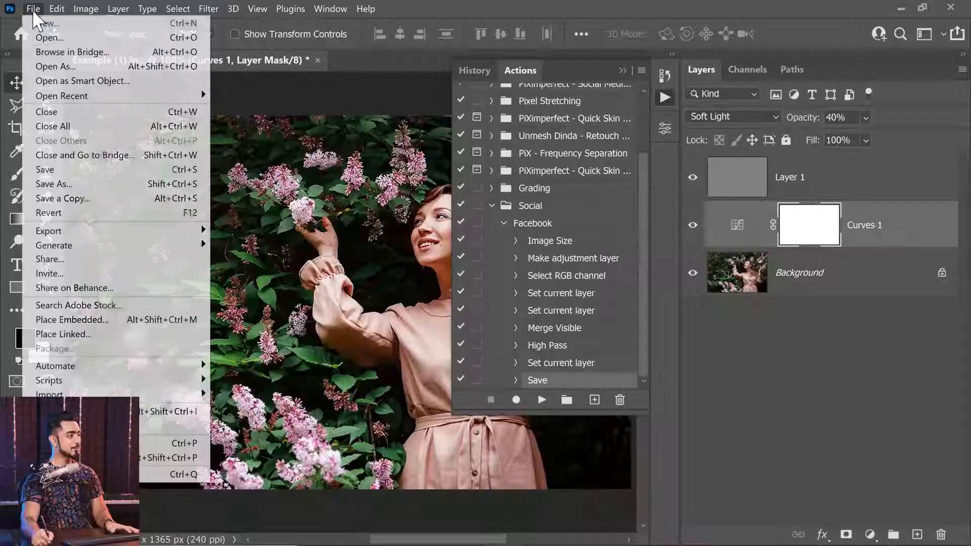
mouse_move(175, 368)
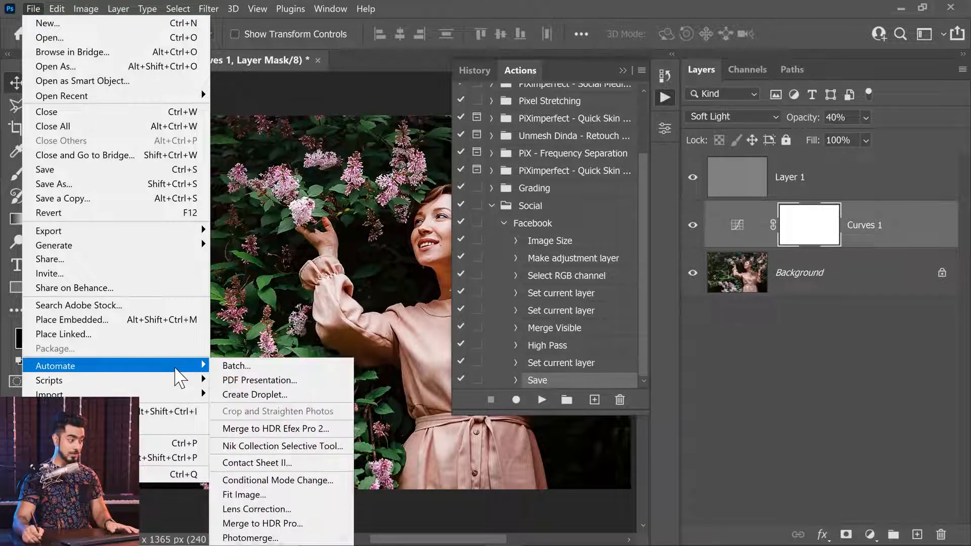
click(242, 398)
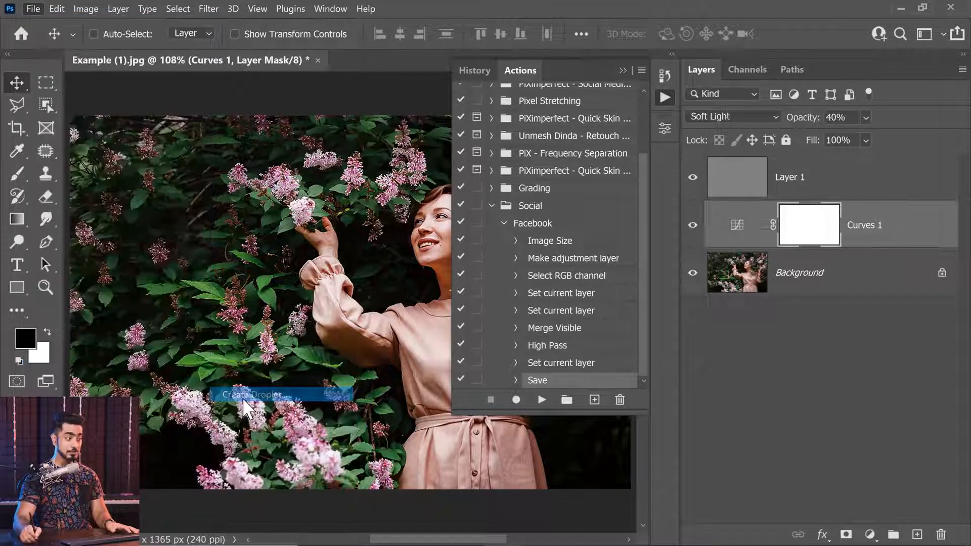
drag(306, 23, 467, 149)
drag(243, 141, 277, 142)
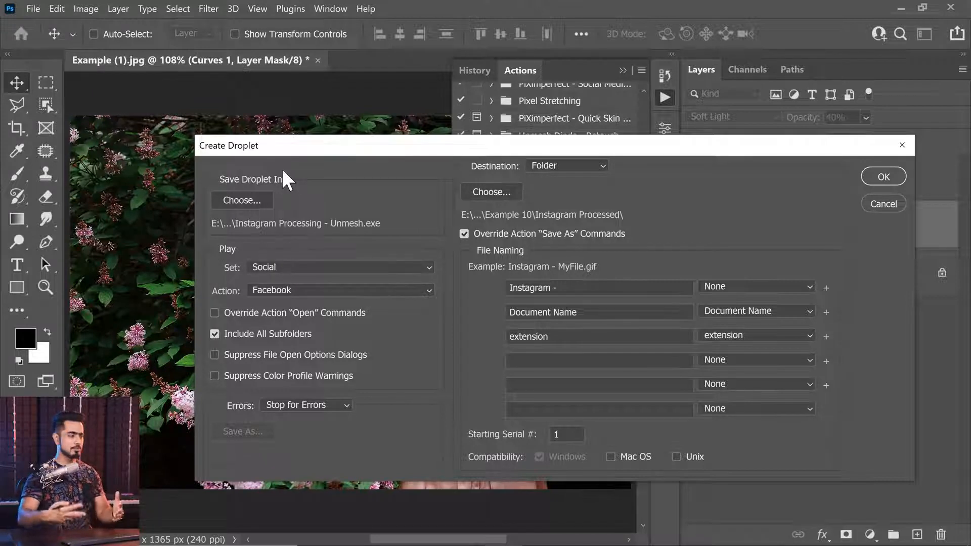
click(258, 201)
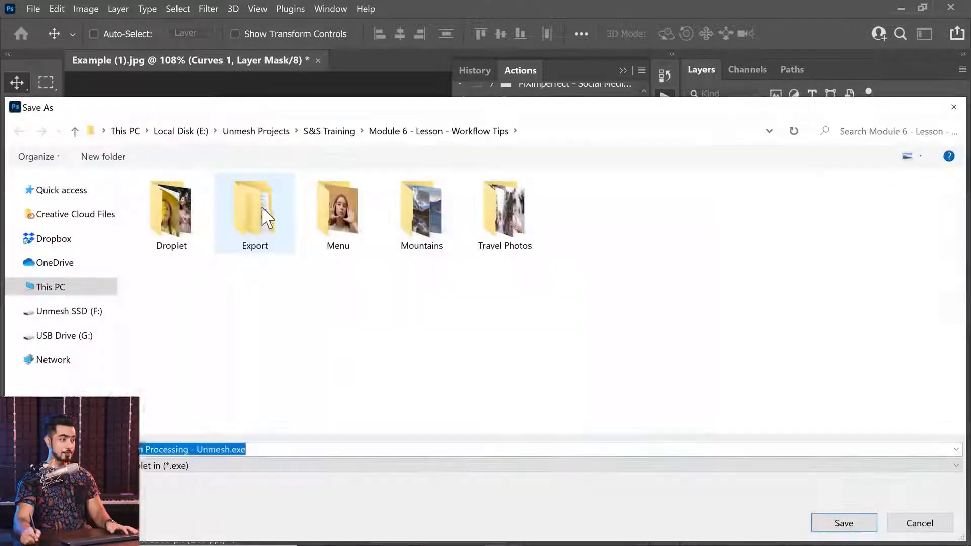
key(BackSpace)
text(Facebo)
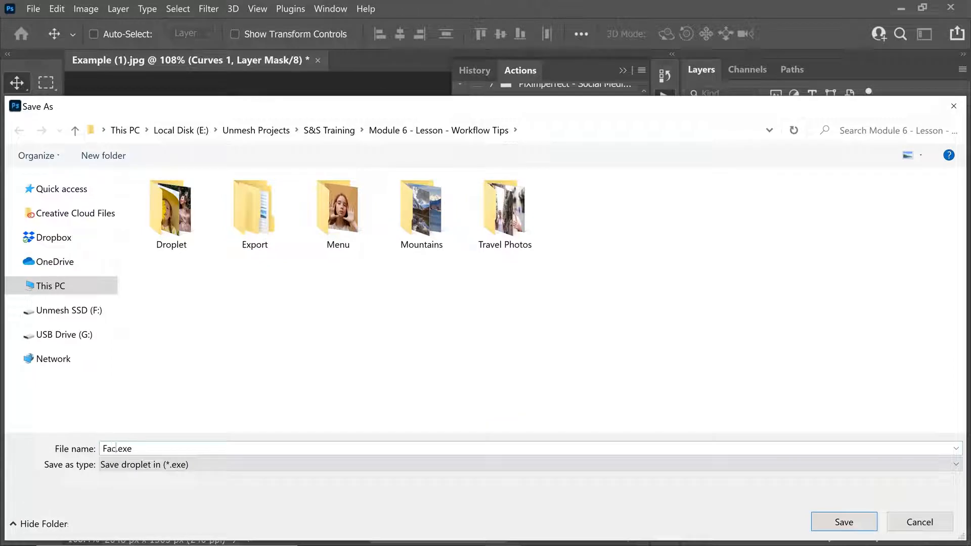
text(ok Processing)
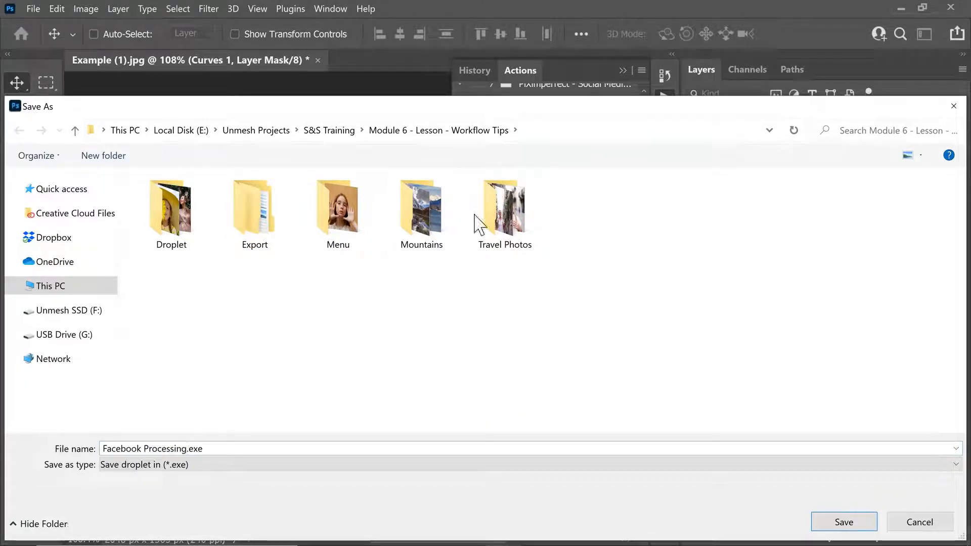
click(849, 526)
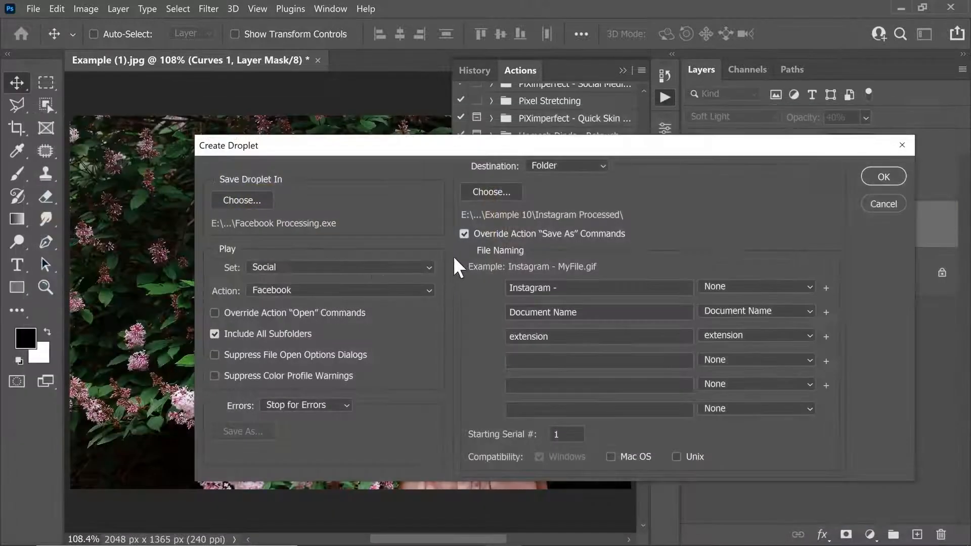
Set the droplet to play the Facebook action from the Social set
click(303, 266)
click(271, 421)
click(296, 293)
click(293, 307)
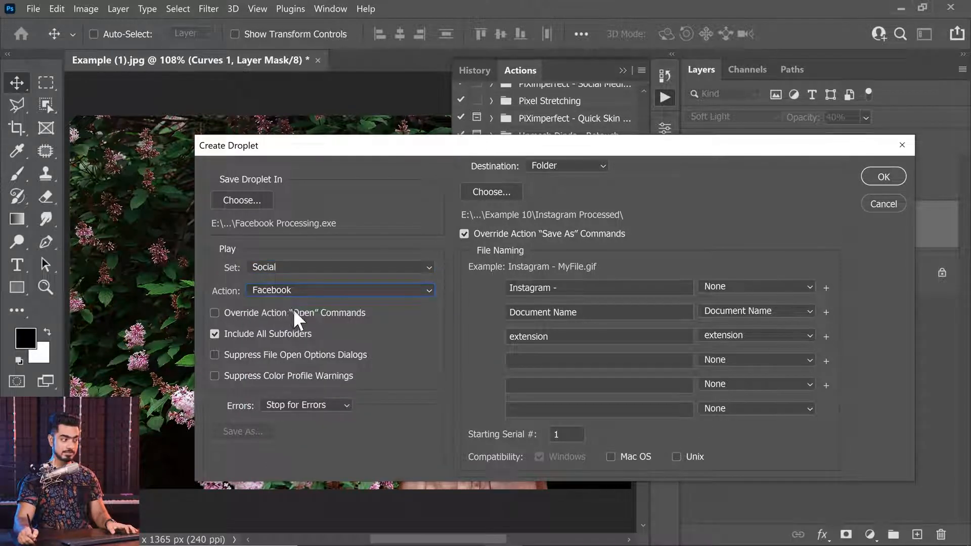
click(215, 313)
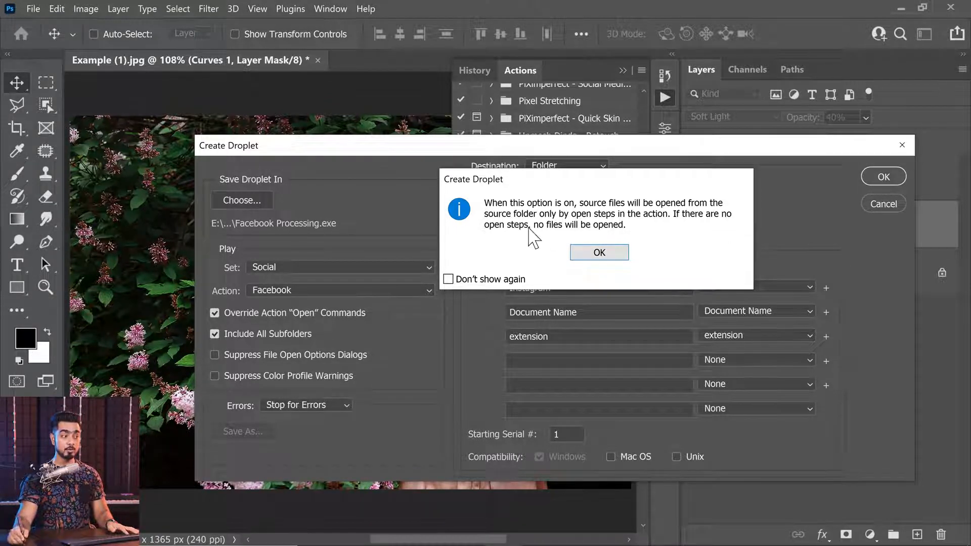
click(615, 255)
click(215, 314)
click(217, 334)
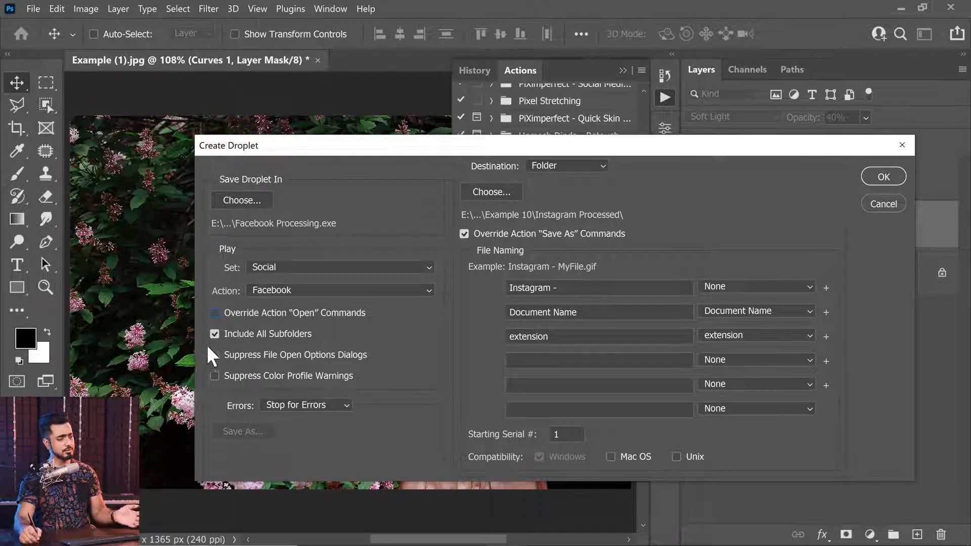
click(255, 354)
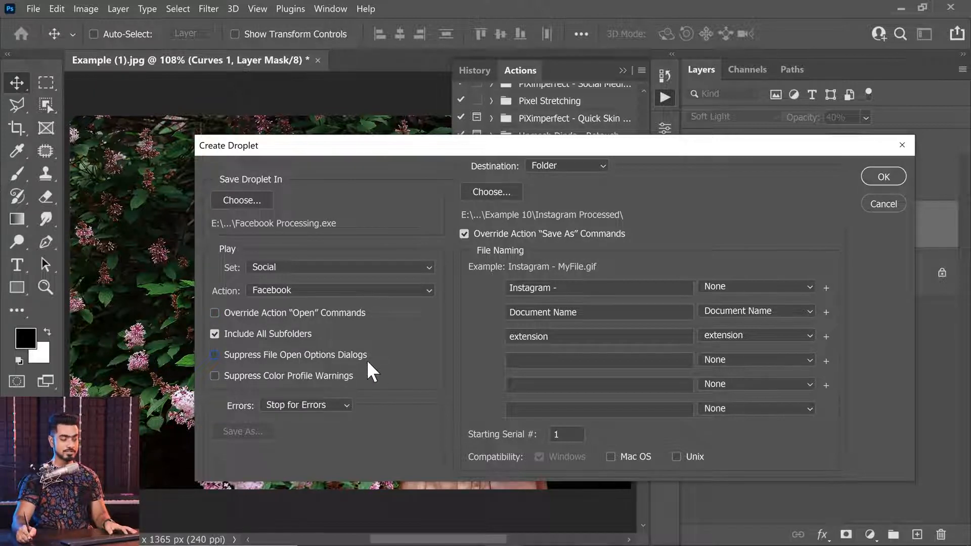
click(214, 355)
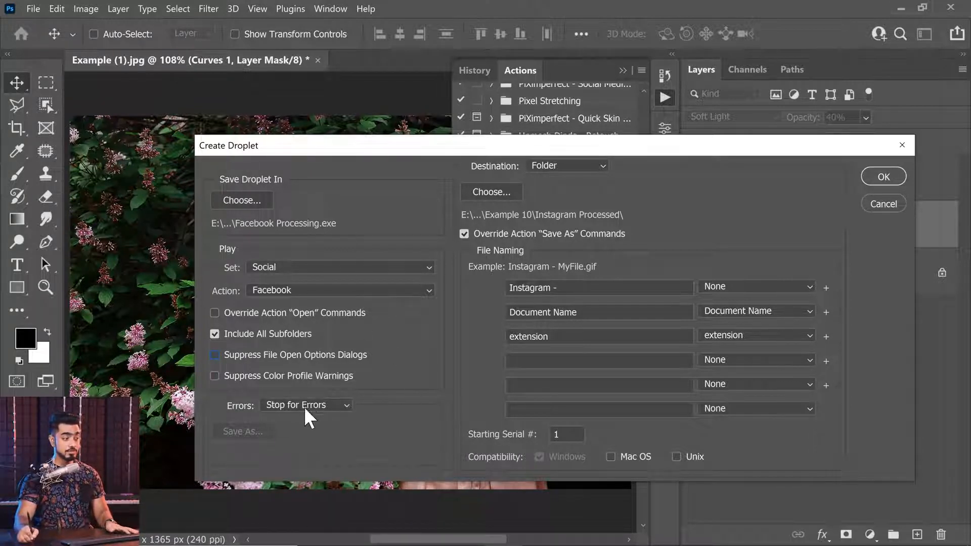
Create a Facebook Exports folder in Module 6 - Lesson - Workflow Tips as the droplet's destination, keeping Override Action "Save As" Commands on
drag(589, 149, 531, 148)
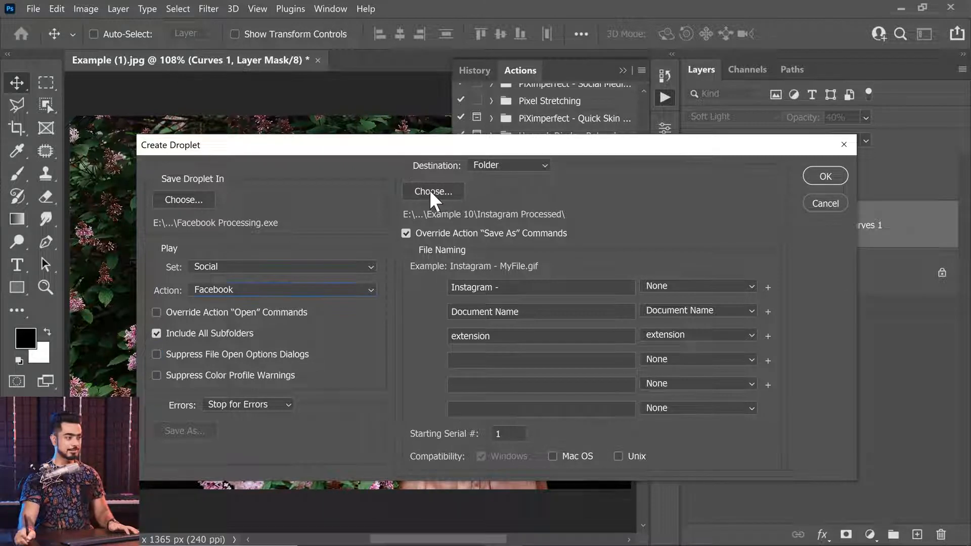
click(433, 191)
click(103, 155)
text(Facebook Exd)
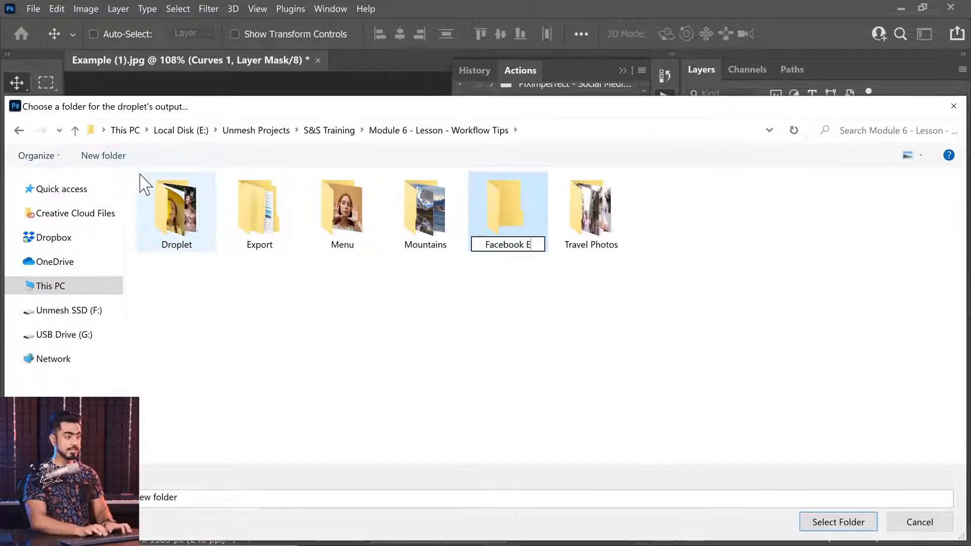
key(BackSpace)
text(ports)
key(Return)
key(Return)
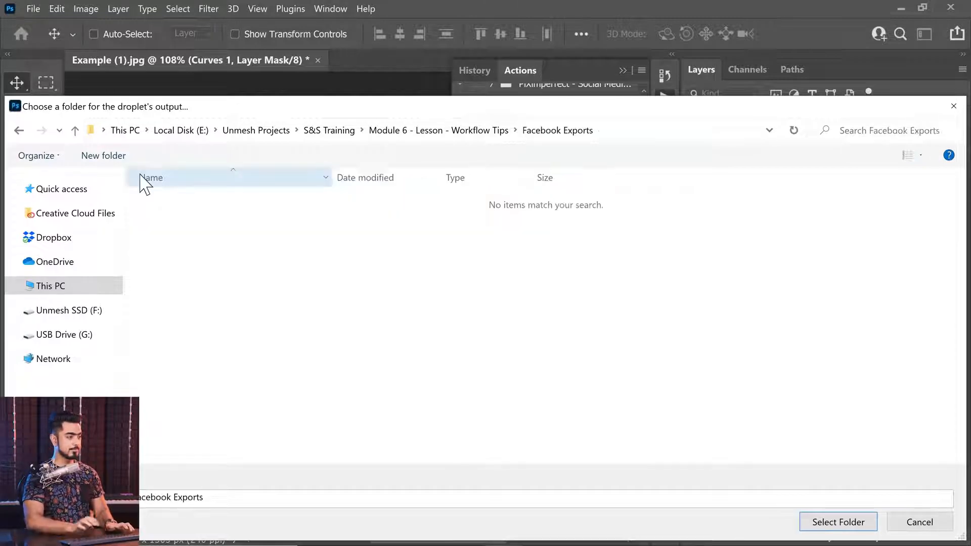
click(832, 523)
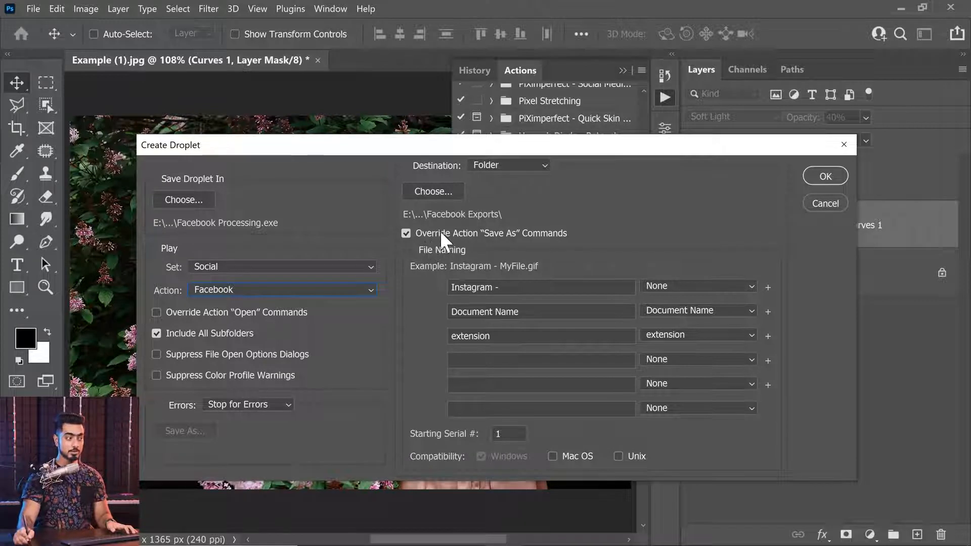
click(407, 234)
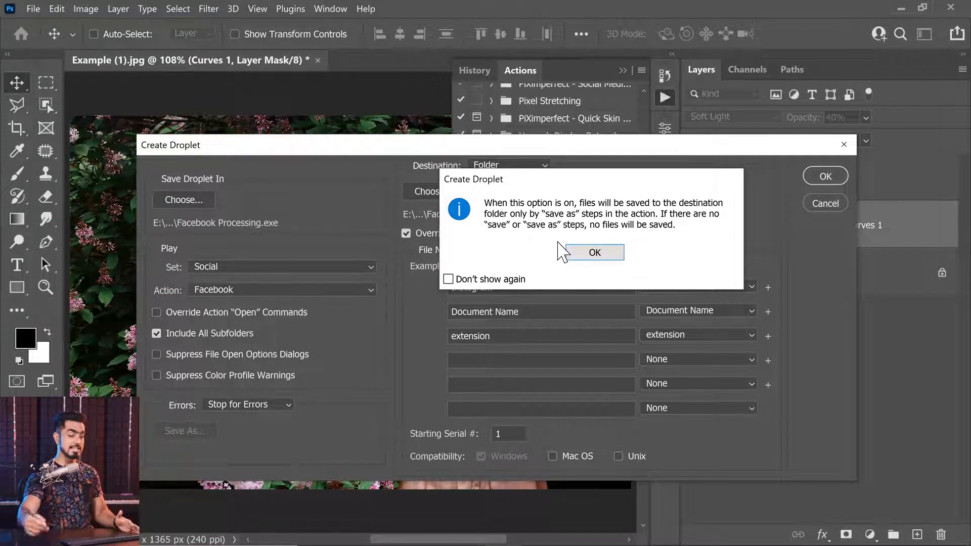
click(592, 253)
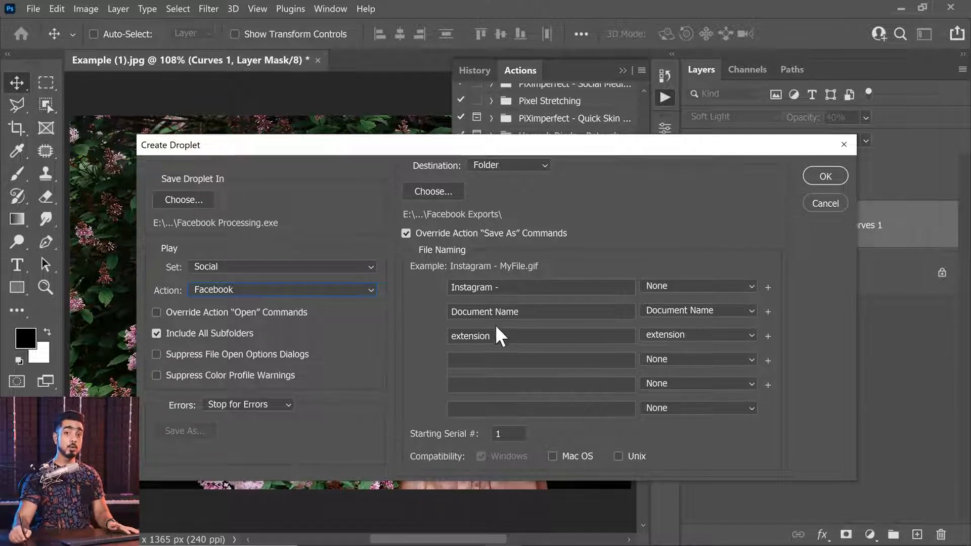
Set the droplet's file naming to Document Name followed by " - Facebook Export" and the extension
click(678, 287)
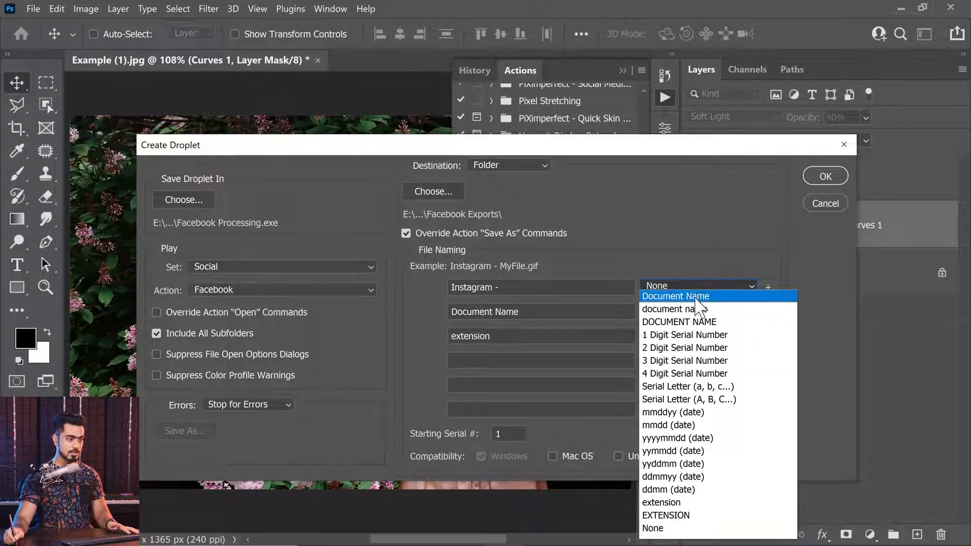
click(680, 290)
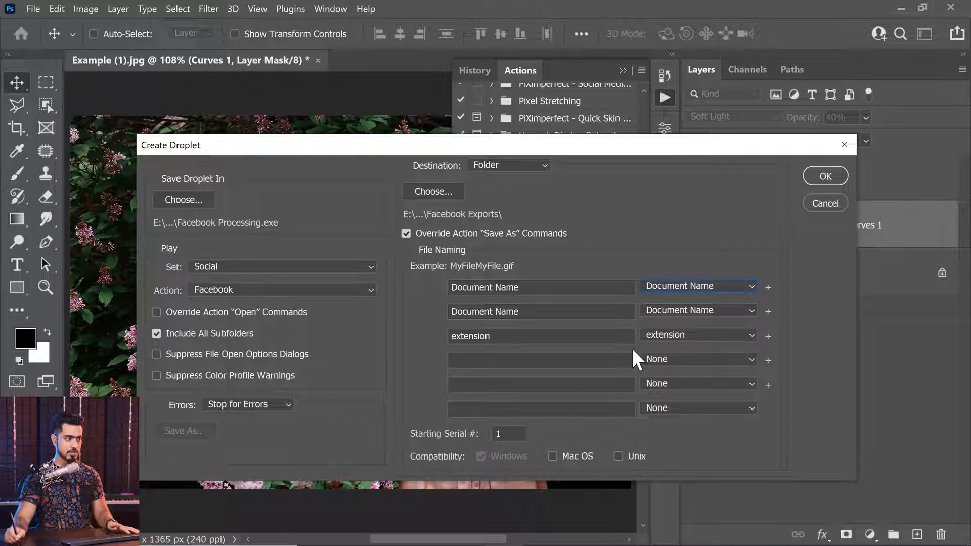
click(669, 310)
click(552, 312)
drag(524, 312, 449, 312)
text(- Faceb)
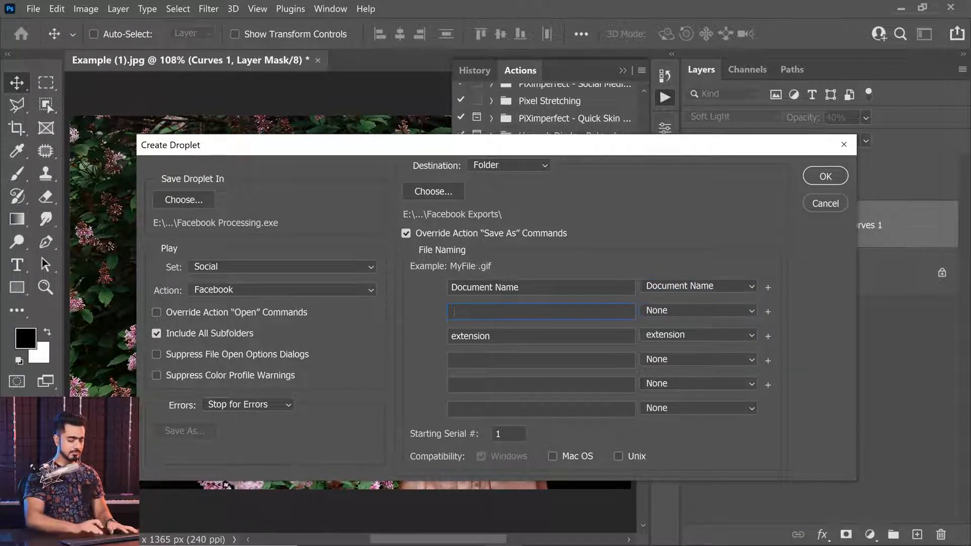
text(ook Export)
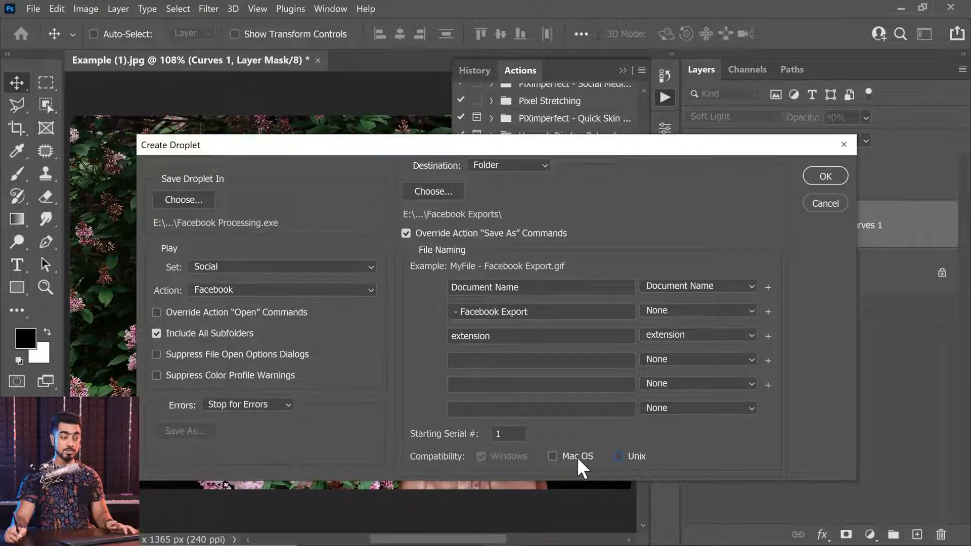
click(554, 457)
click(620, 456)
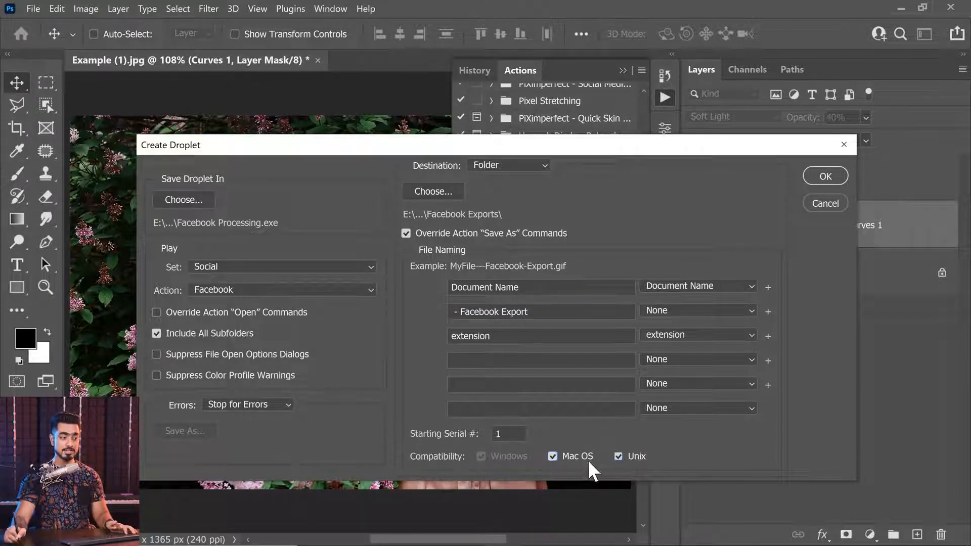
click(553, 457)
click(619, 456)
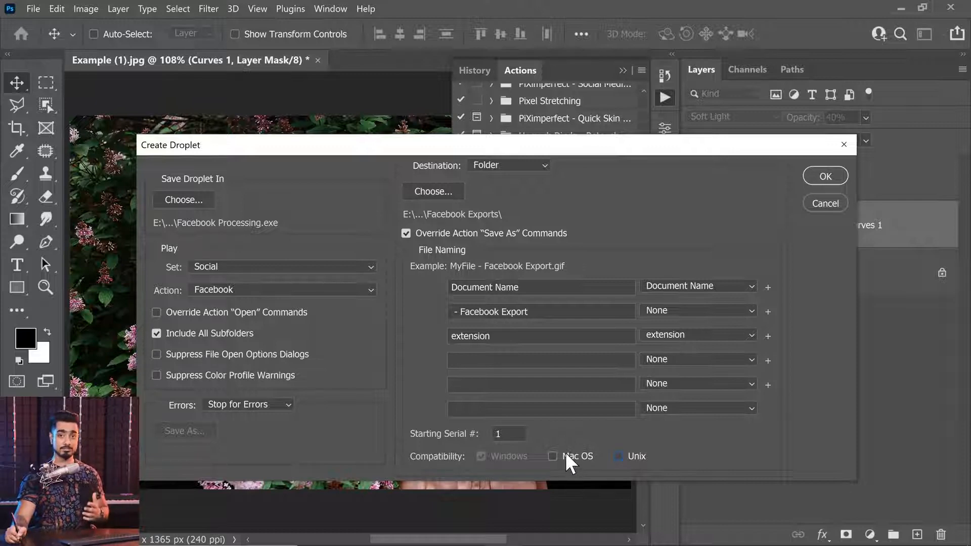
Finish creating the droplet and permanently delete ABC.jpg from the Module 6 - Lesson - Workflow Tips folder
click(822, 176)
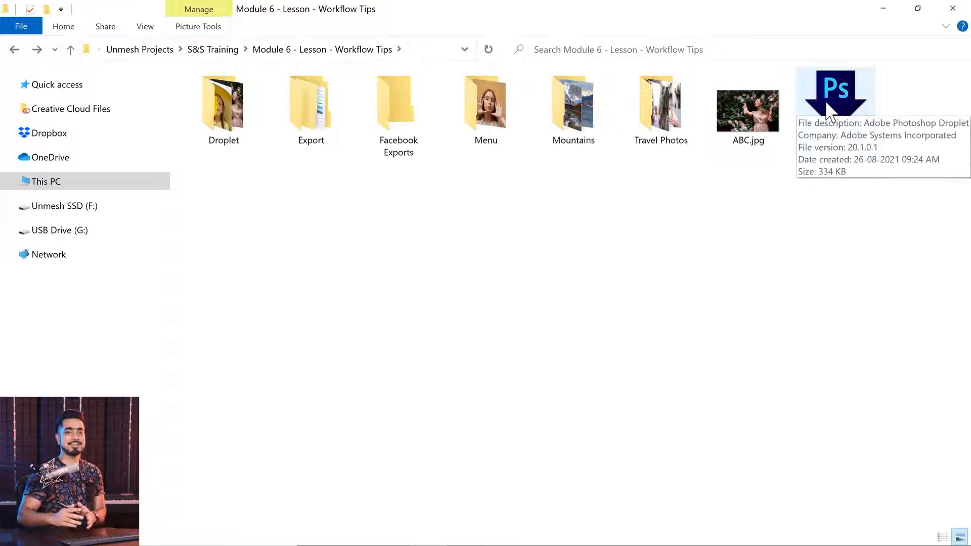
click(736, 114)
key(shift+Delete)
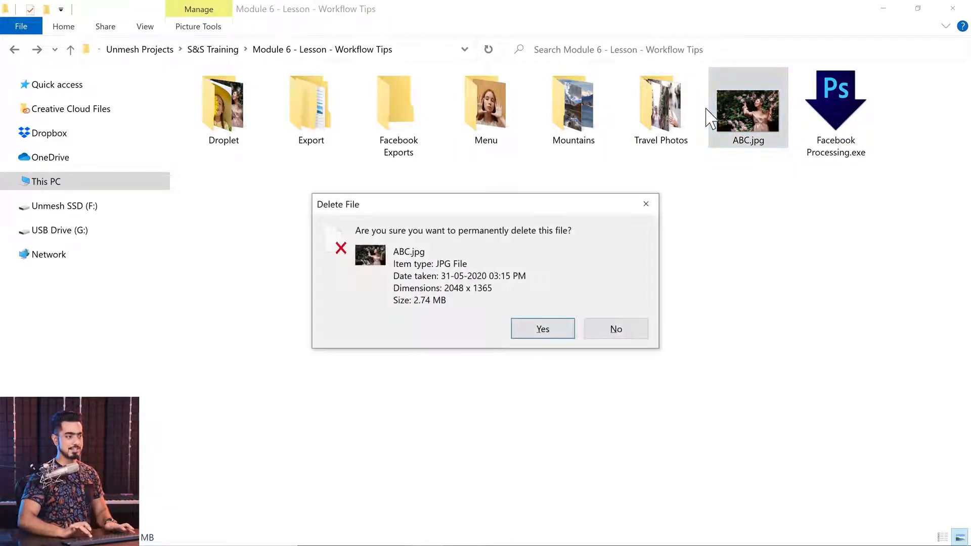
key(Return)
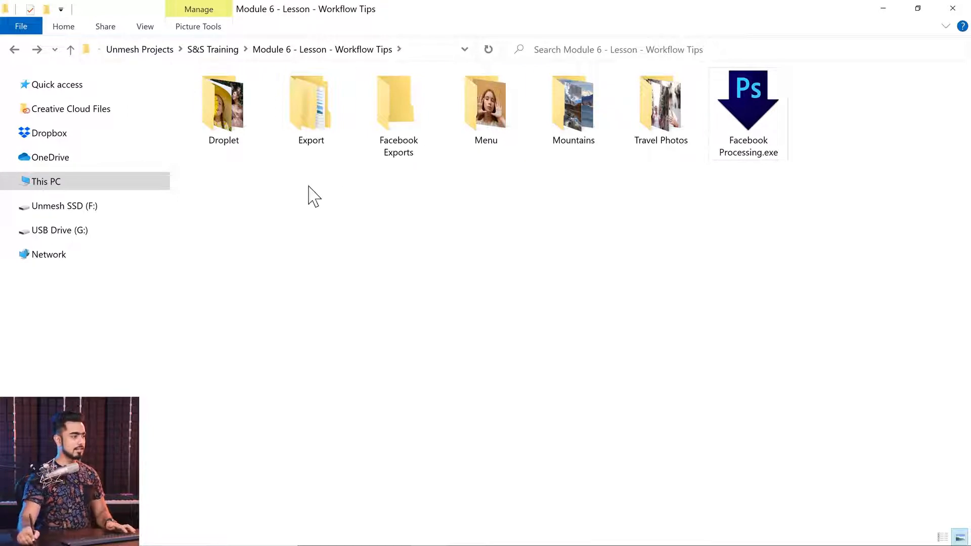
Check the example images inside the Droplet folder
click(234, 124)
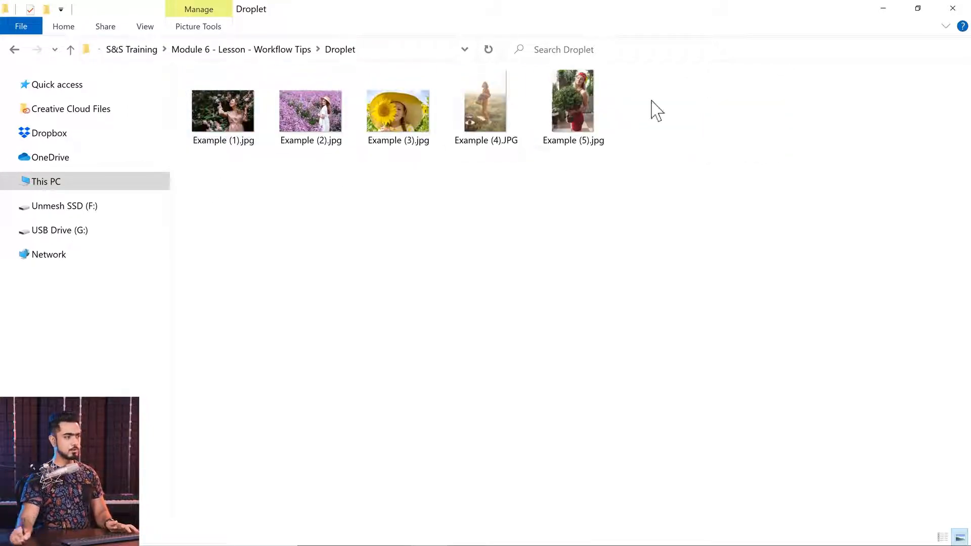
click(12, 50)
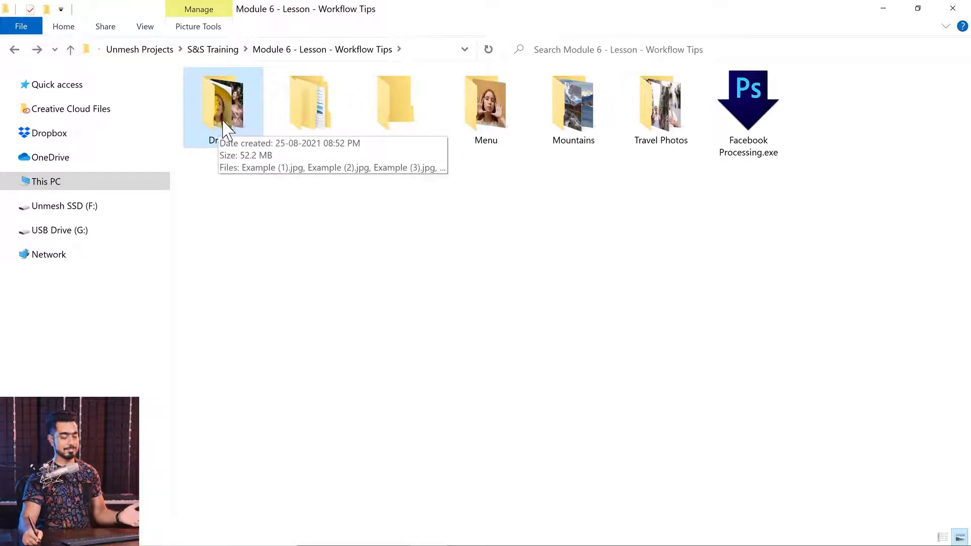
double_click(230, 101)
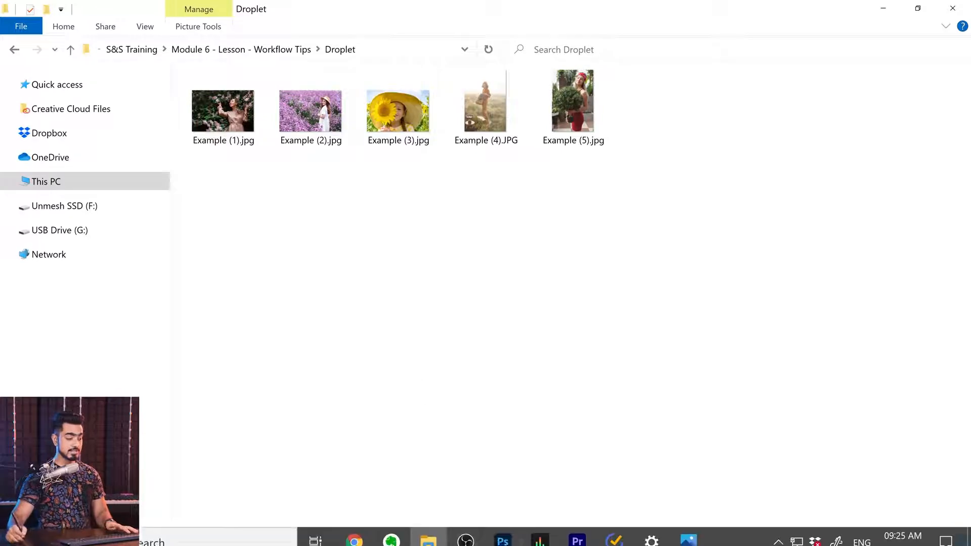
Switch to Photoshop and close it without saving the edited Example (1).jpg
click(503, 530)
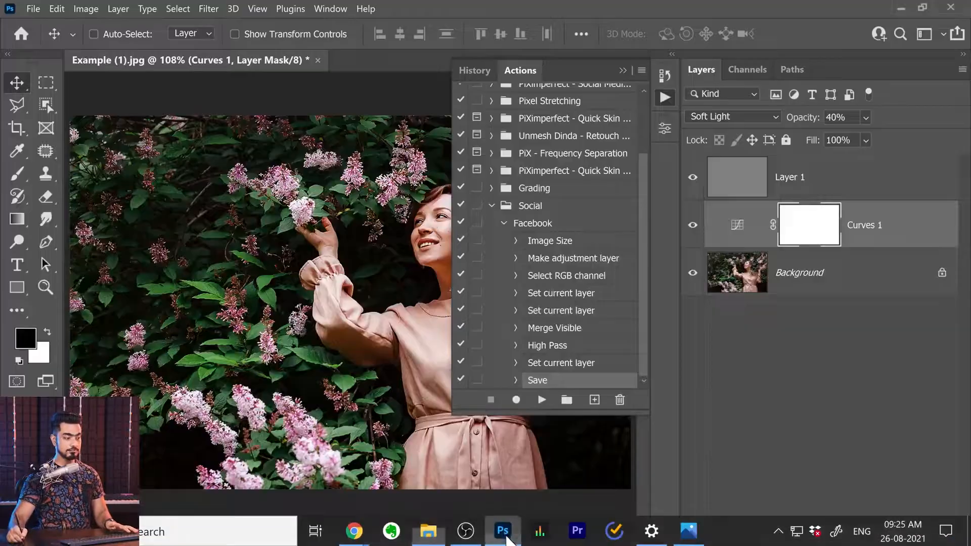
click(951, 7)
click(612, 241)
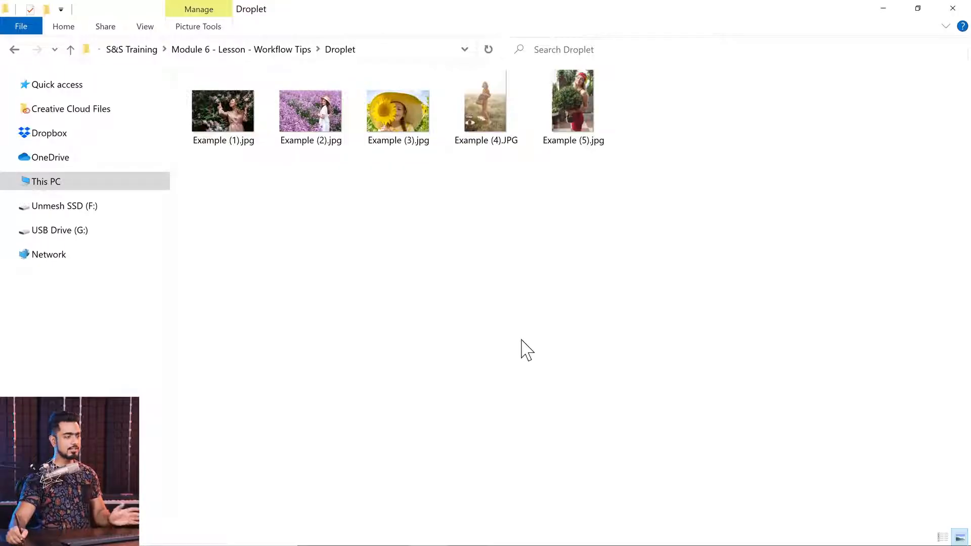
mouse_move(503, 541)
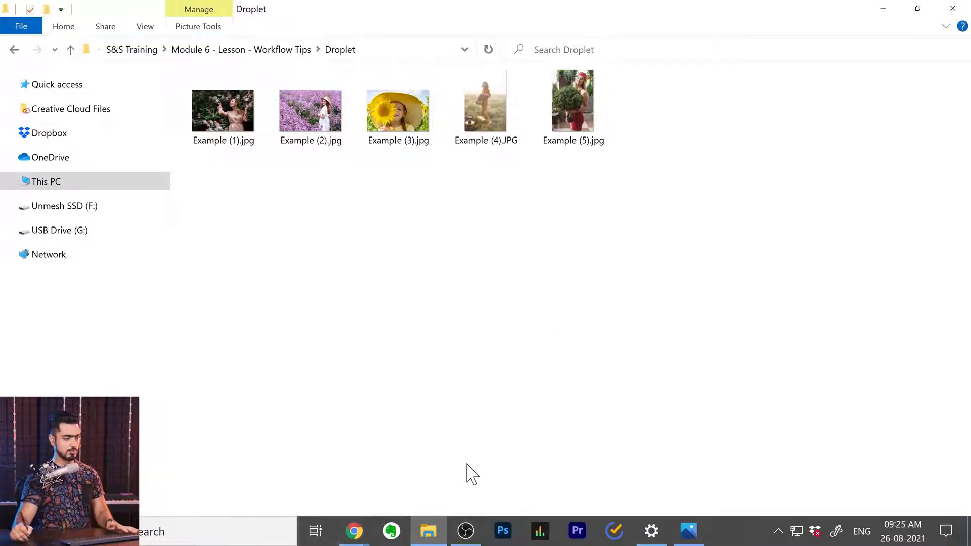
Process the whole Droplet folder with Facebook Processing.exe and open the Facebook Exports folder
click(13, 50)
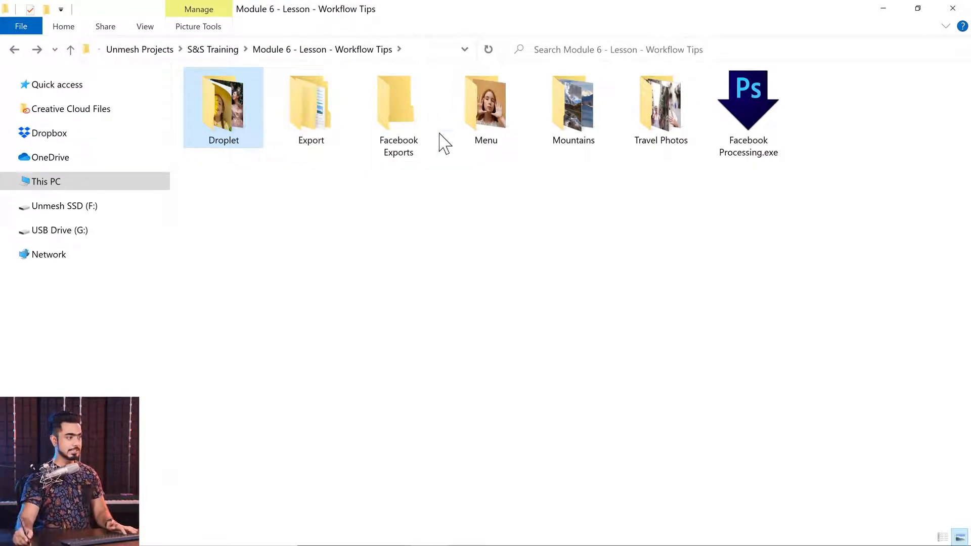
drag(229, 99, 745, 90)
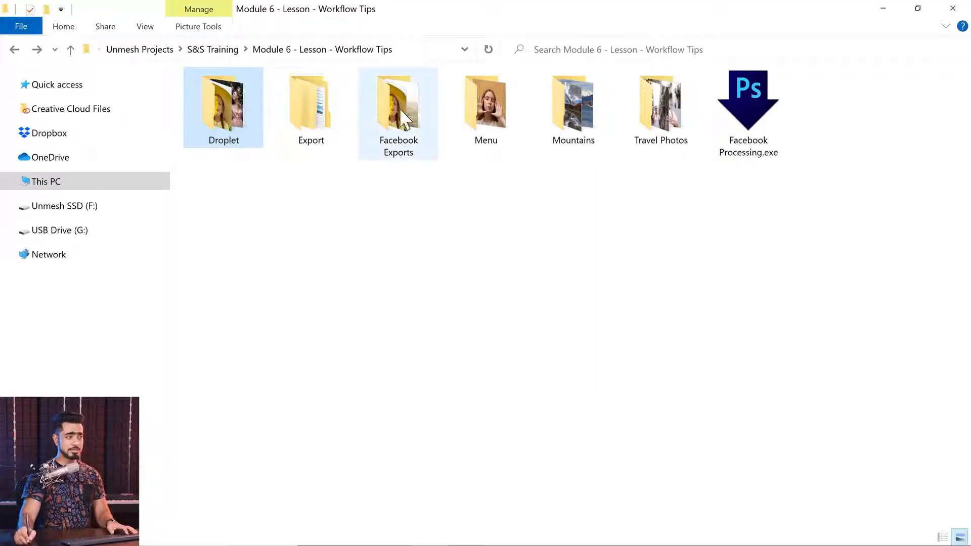
double_click(401, 131)
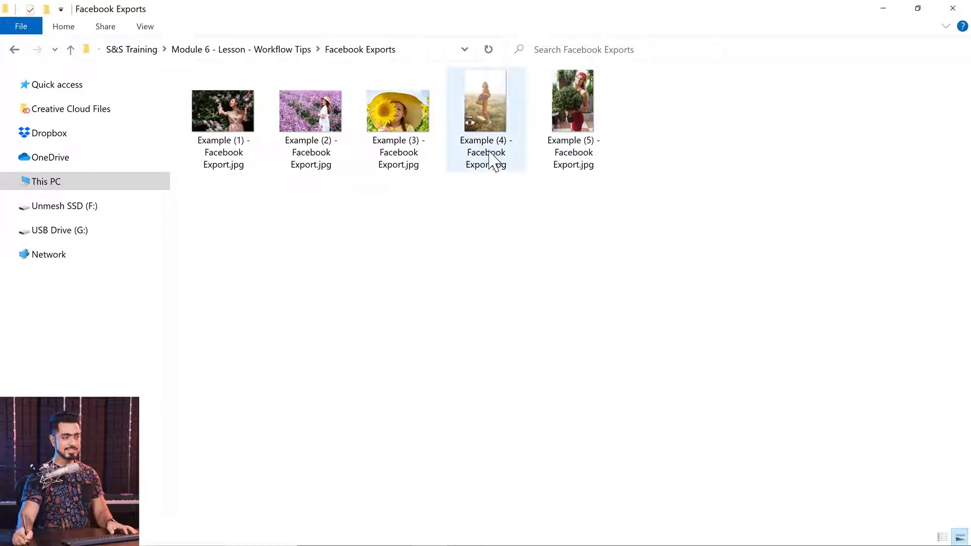
View the exported images one after another in Photos, starting with Example (1) - Facebook Export.jpg, and close the viewer
mouse_move(481, 153)
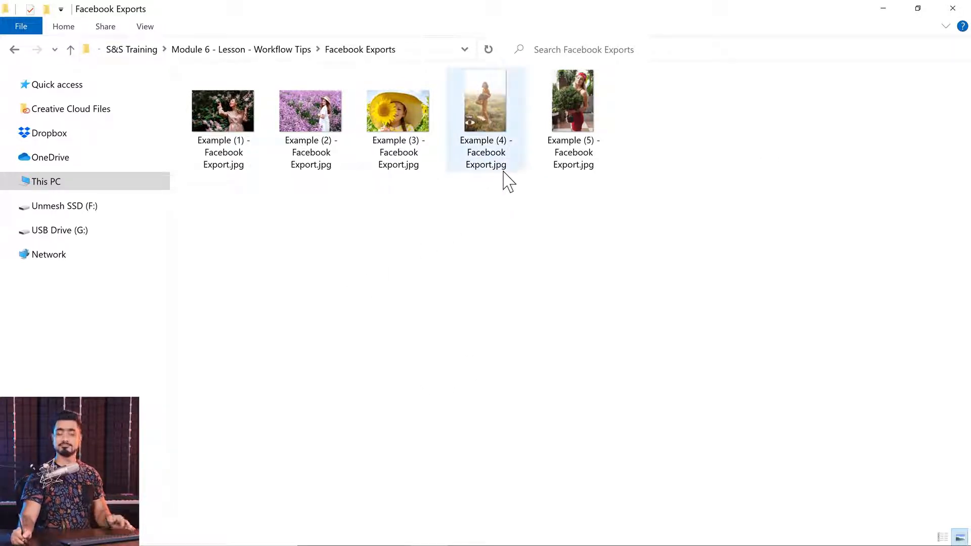
double_click(226, 134)
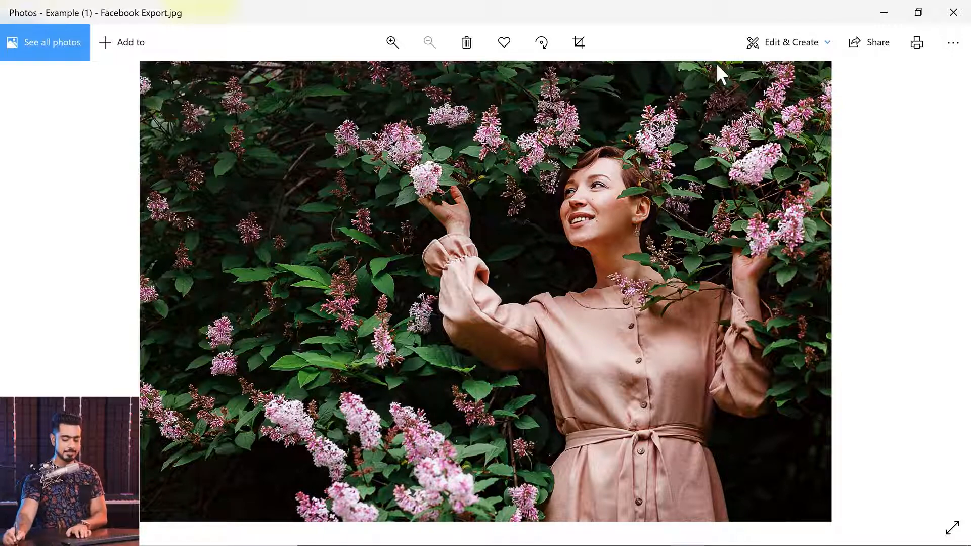
key(Right)
key(Right)
key(Right)
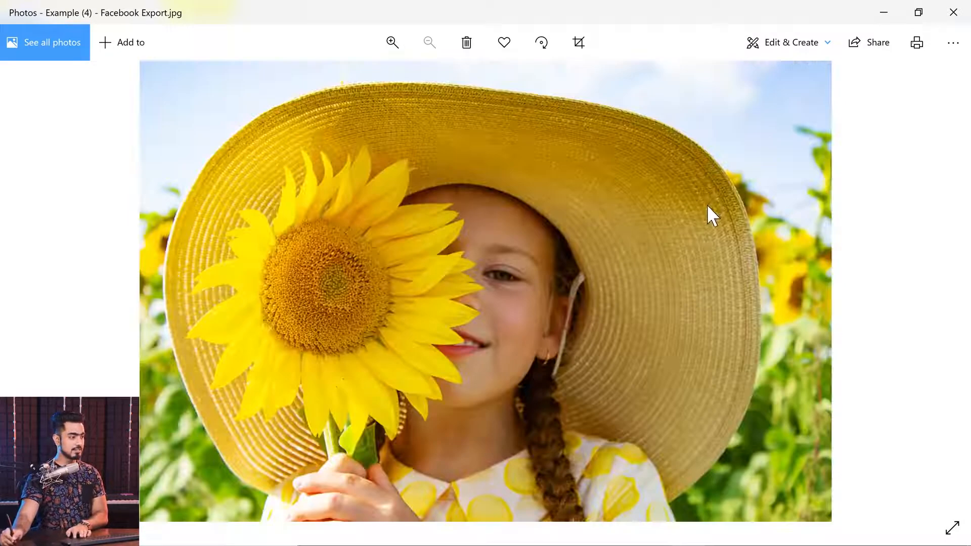
key(Left)
click(953, 12)
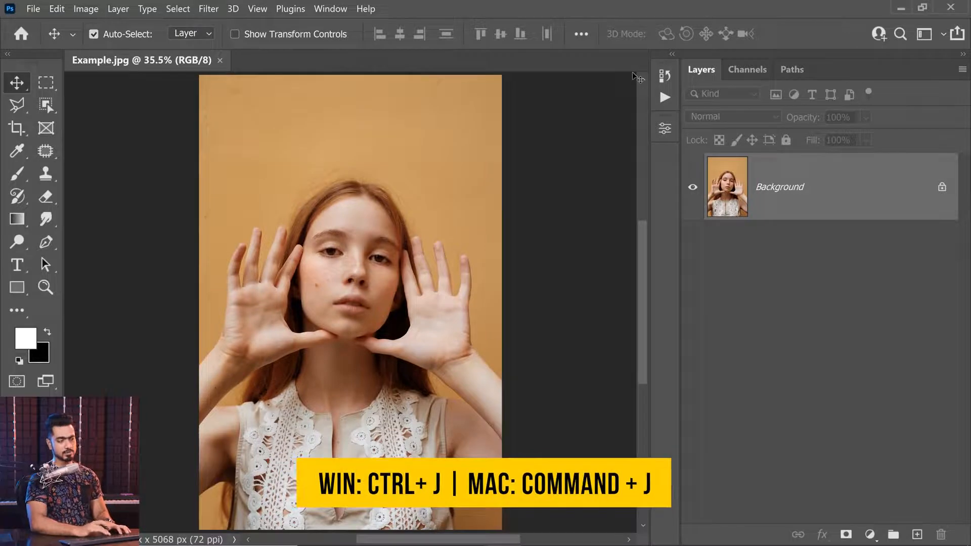
Duplicate the Background layer and start a Field Blur on the copy
key(ctrl+j)
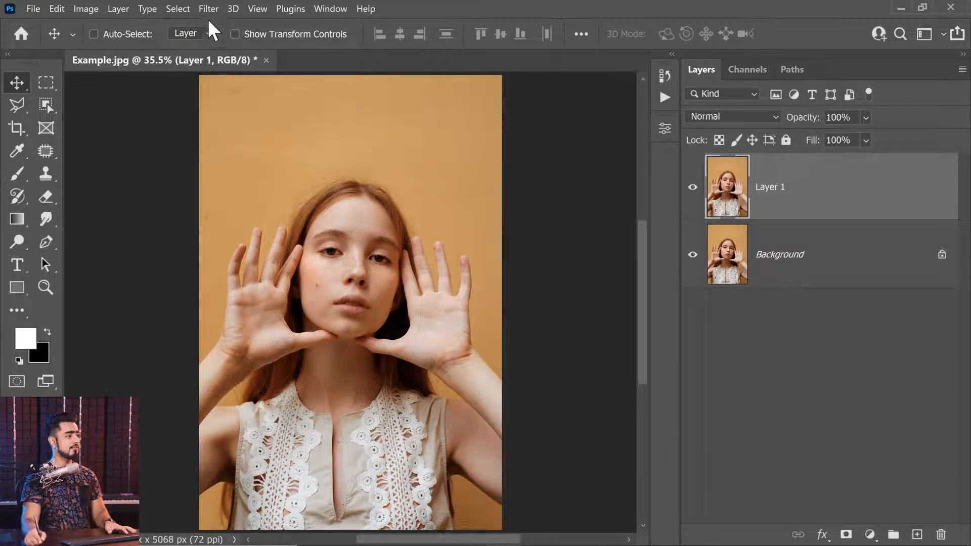
click(212, 10)
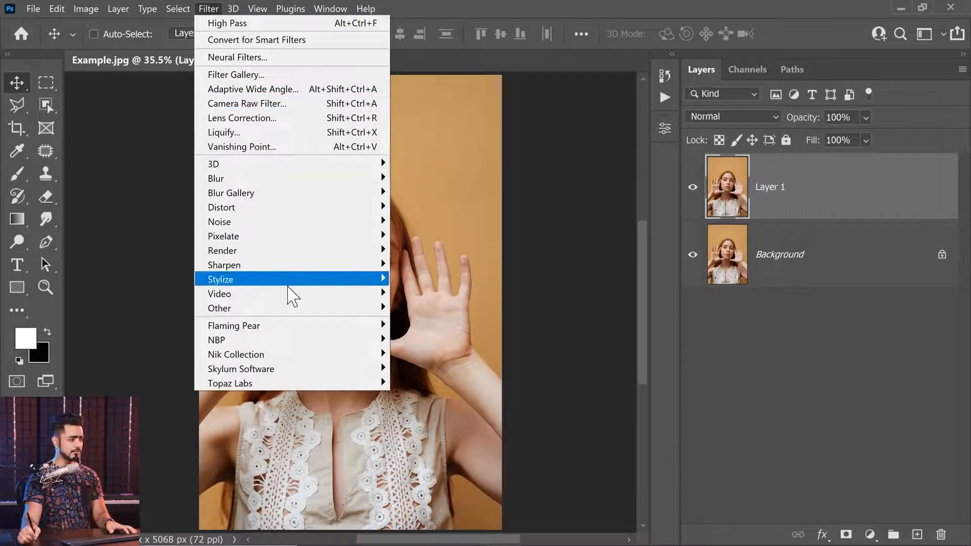
click(263, 133)
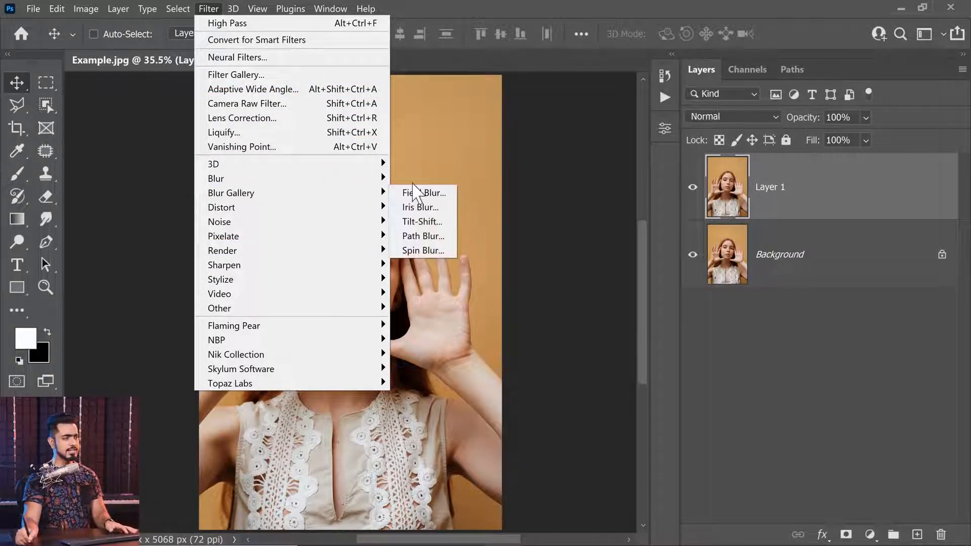
click(428, 197)
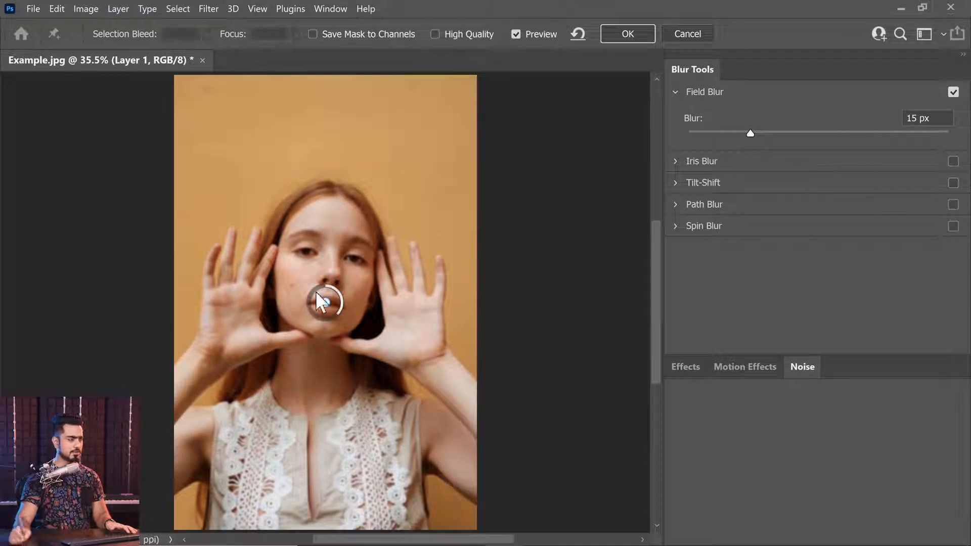
Move the Field Blur pin onto the face with its blur at minimum, and add a second pin above the head with 92 px blur
drag(325, 302, 330, 291)
drag(751, 133, 628, 144)
click(338, 127)
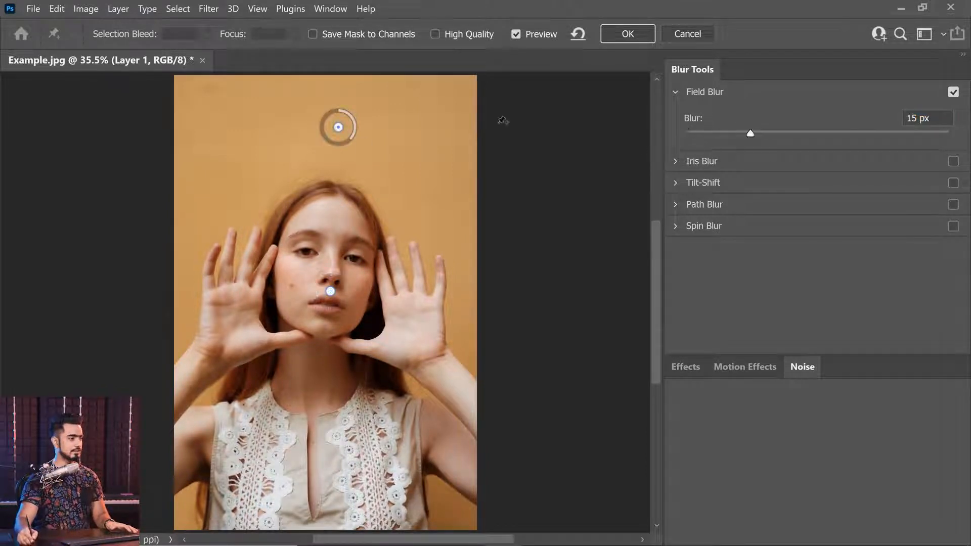
mouse_move(826, 130)
mouse_down()
mouse_move(835, 130)
mouse_move(820, 132)
mouse_up()
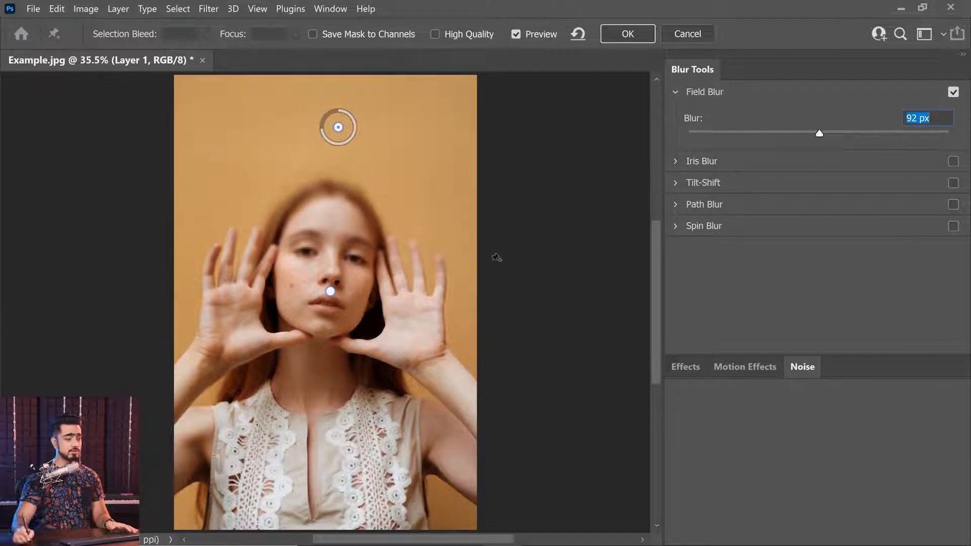
Turn off Field Blur and enable Iris Blur with its settings expanded
click(953, 91)
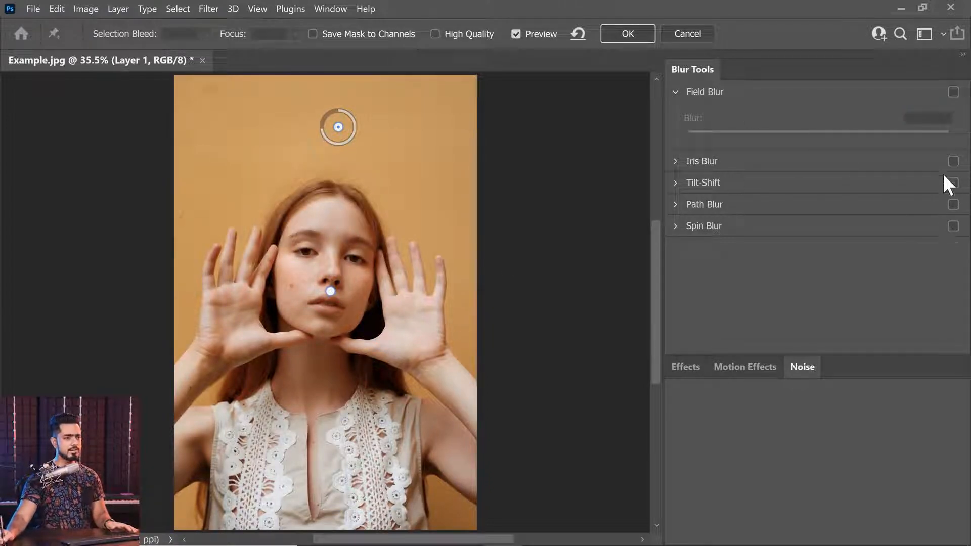
click(954, 162)
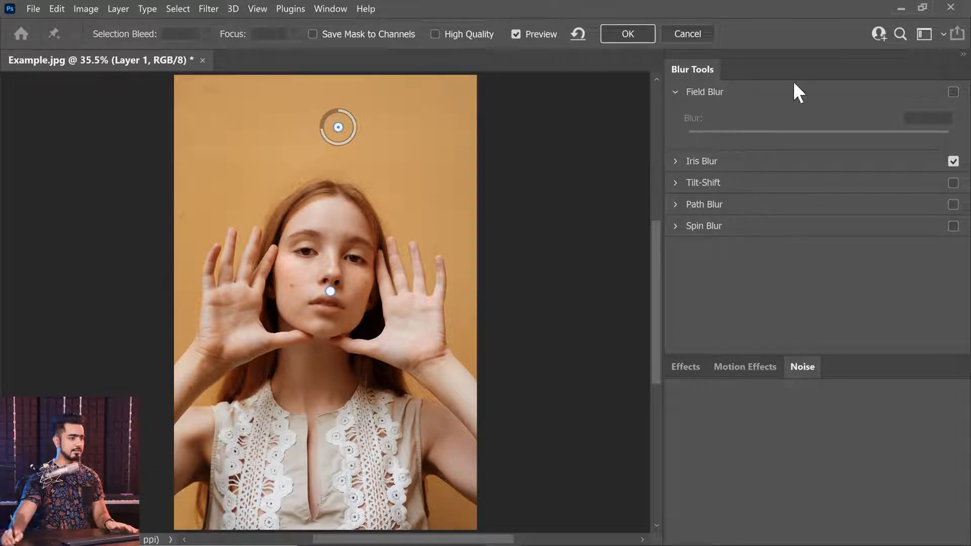
click(703, 161)
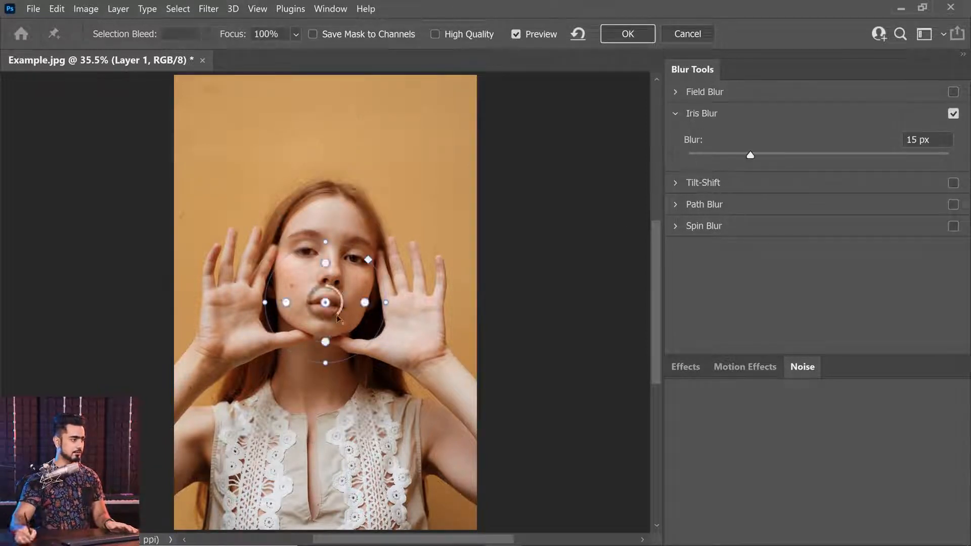
Center the iris ellipse on the face, enlarge it around the head and hands, and fit its sharp area to the face
mouse_move(327, 275)
mouse_down()
mouse_move(328, 261)
mouse_move(333, 266)
mouse_up()
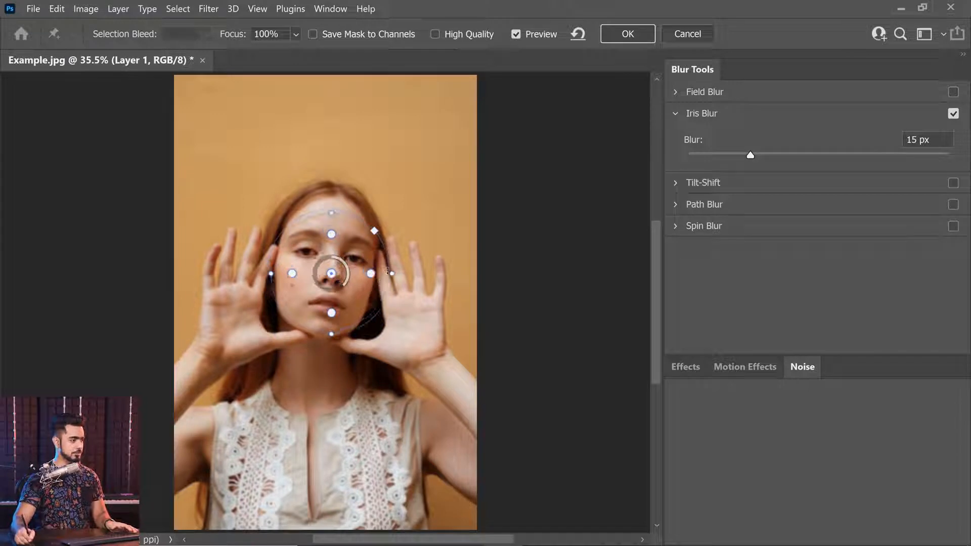
drag(400, 275, 464, 275)
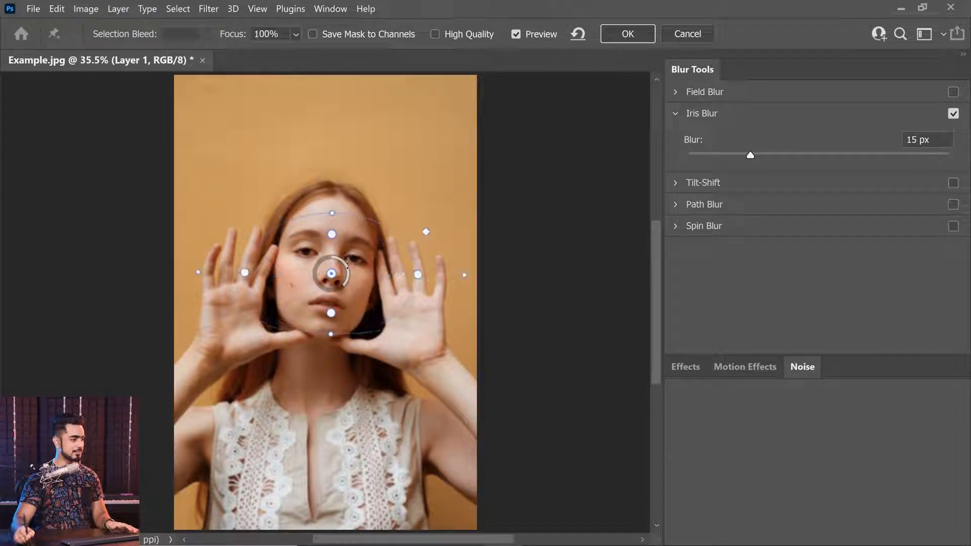
drag(331, 213, 335, 90)
mouse_move(373, 270)
mouse_down()
mouse_move(372, 258)
mouse_move(394, 267)
mouse_move(367, 264)
mouse_up()
drag(243, 262, 284, 263)
drag(332, 152, 331, 202)
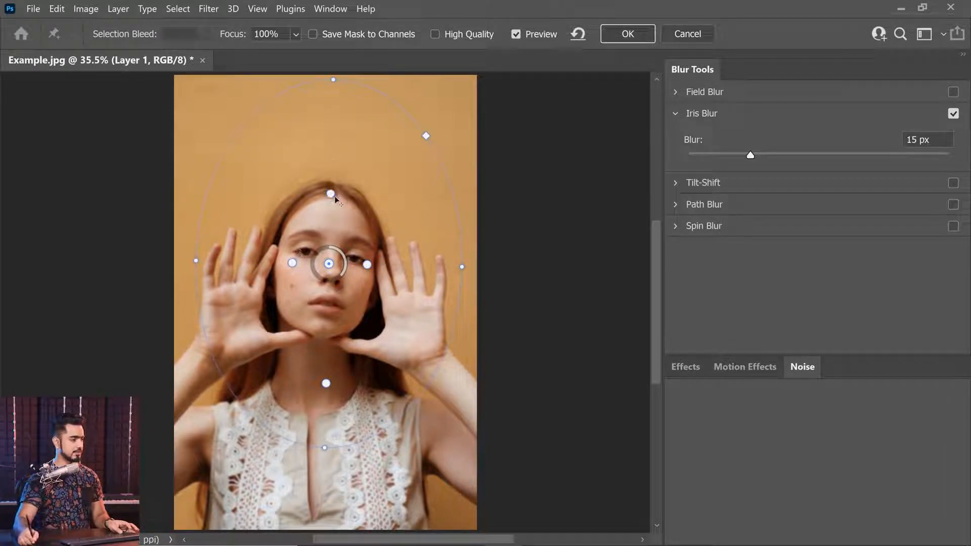
drag(325, 369, 326, 341)
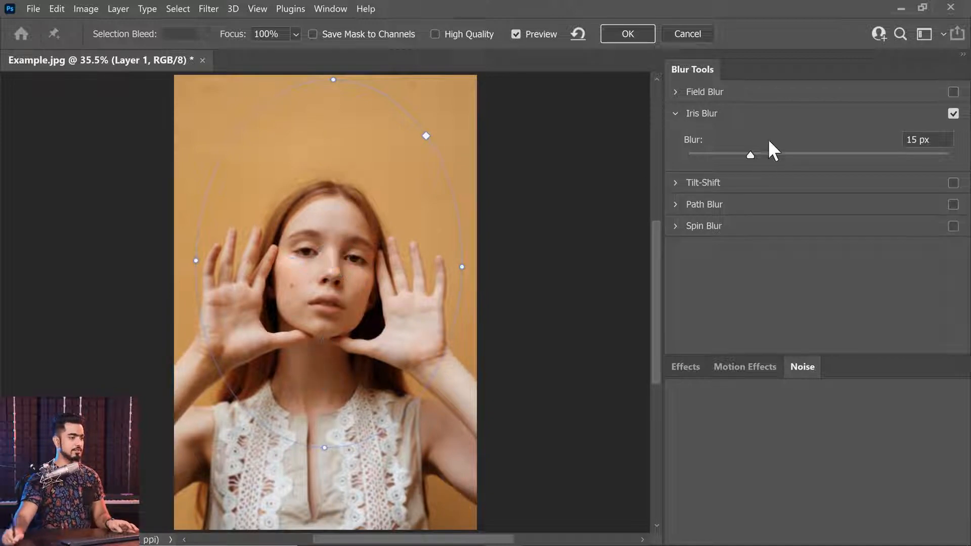
Set the Iris Blur to 59 px, stretch the ellipse past the lower image edge, refine its sharp area and apply the blur
drag(752, 155, 804, 155)
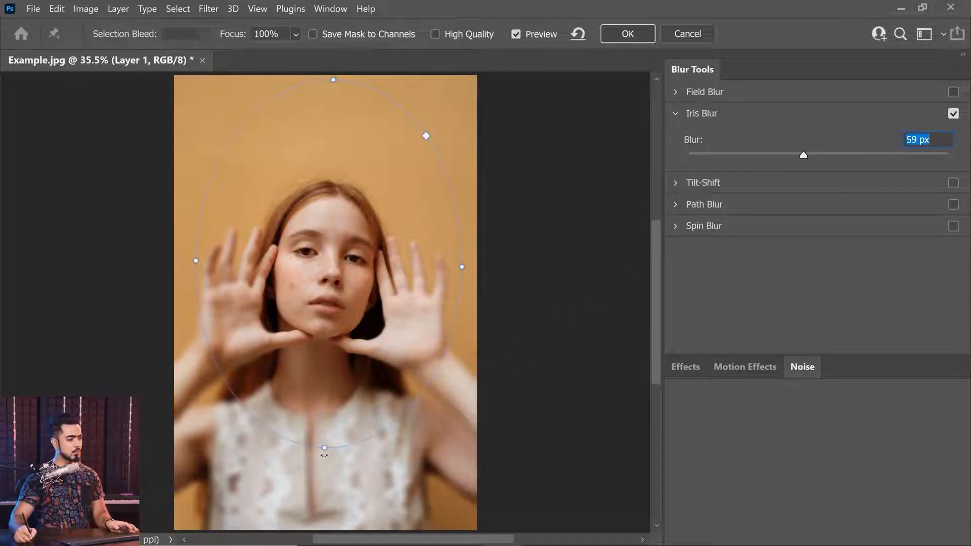
drag(324, 448, 327, 545)
drag(328, 357, 329, 326)
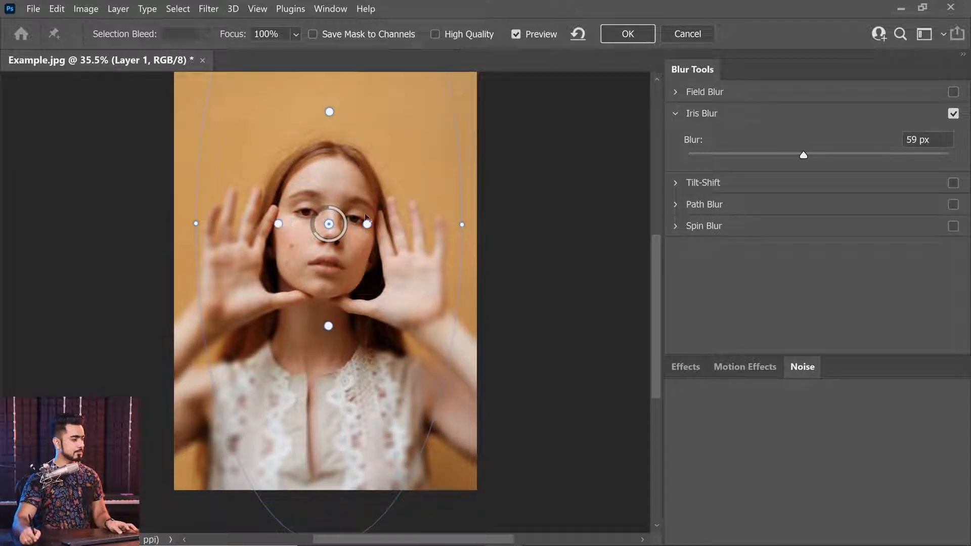
drag(371, 229, 372, 228)
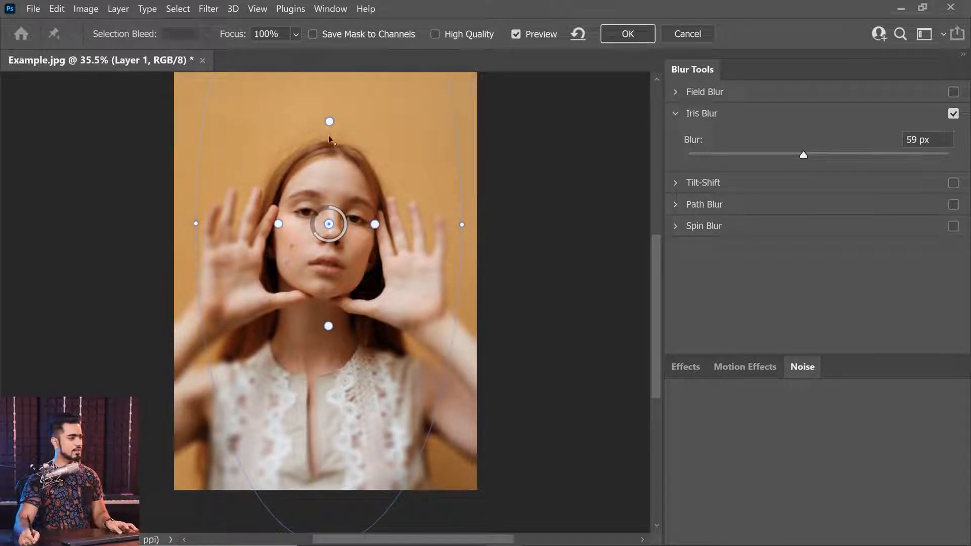
click(628, 35)
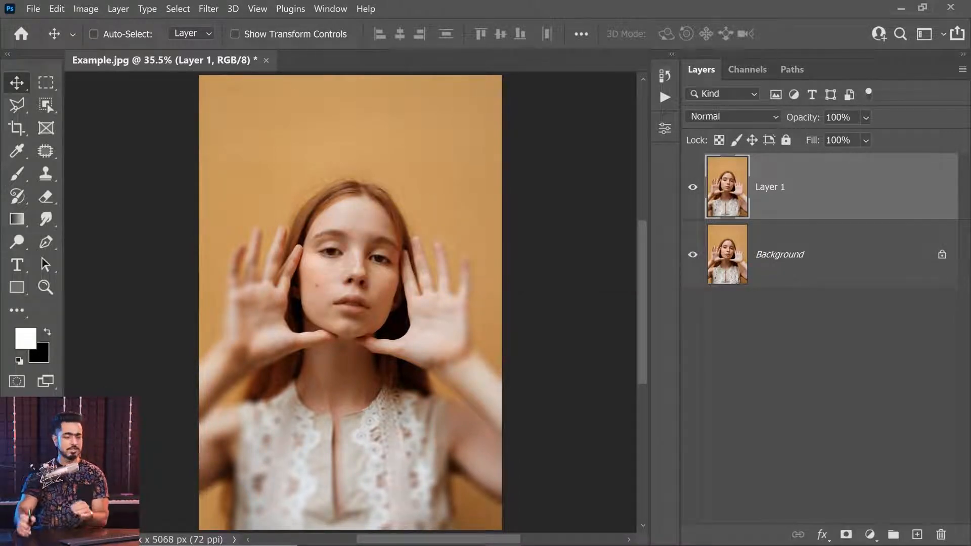
Undo the Iris Blur and the layer duplication
key(ctrl)
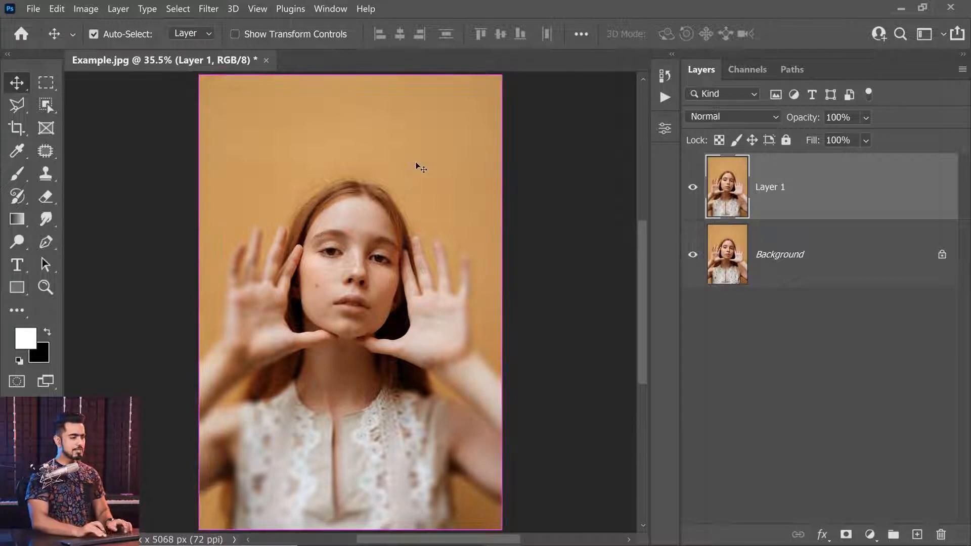
key(ctrl+z)
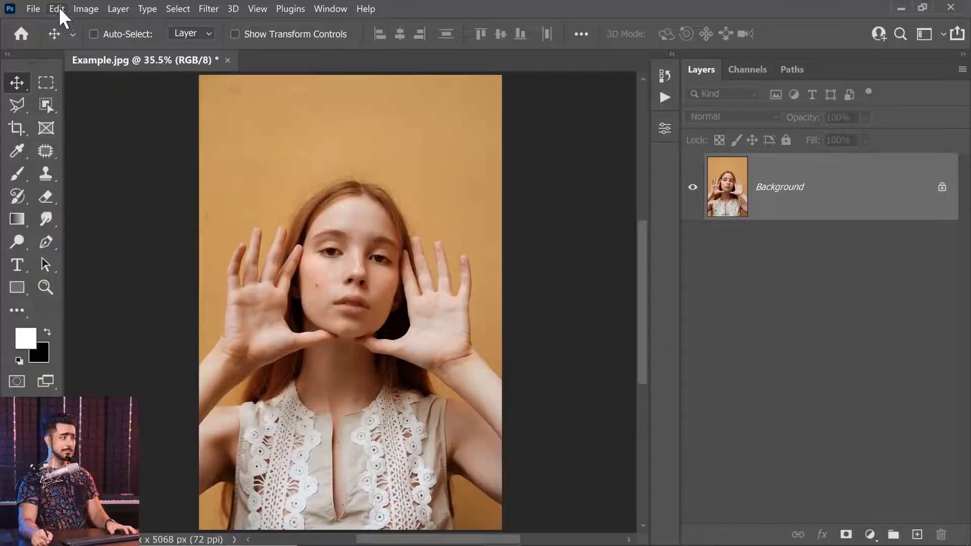
Customize the application menus by hiding Adaptive Wide Angle, Lens Correction and 3D from the Filter menu
click(59, 7)
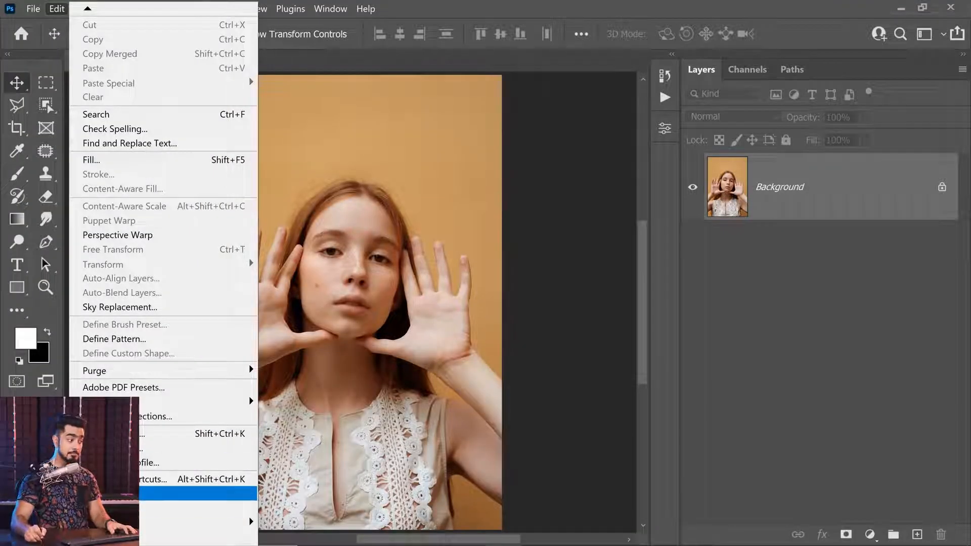
click(203, 493)
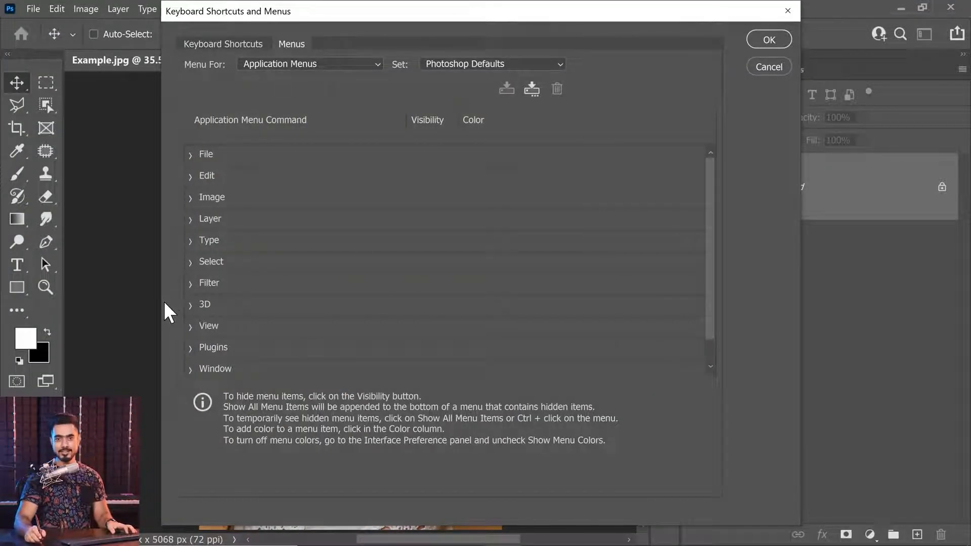
click(187, 284)
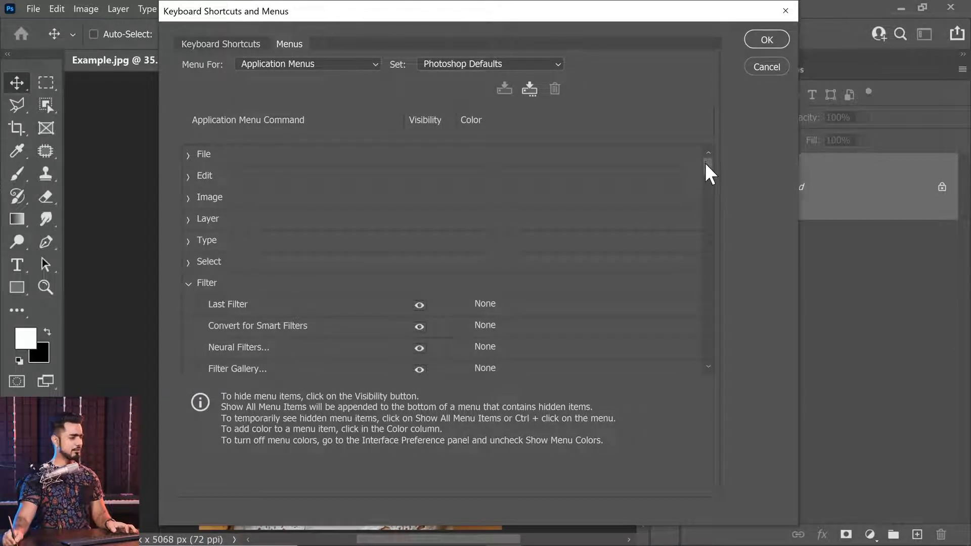
scroll(708, 165, down, 5)
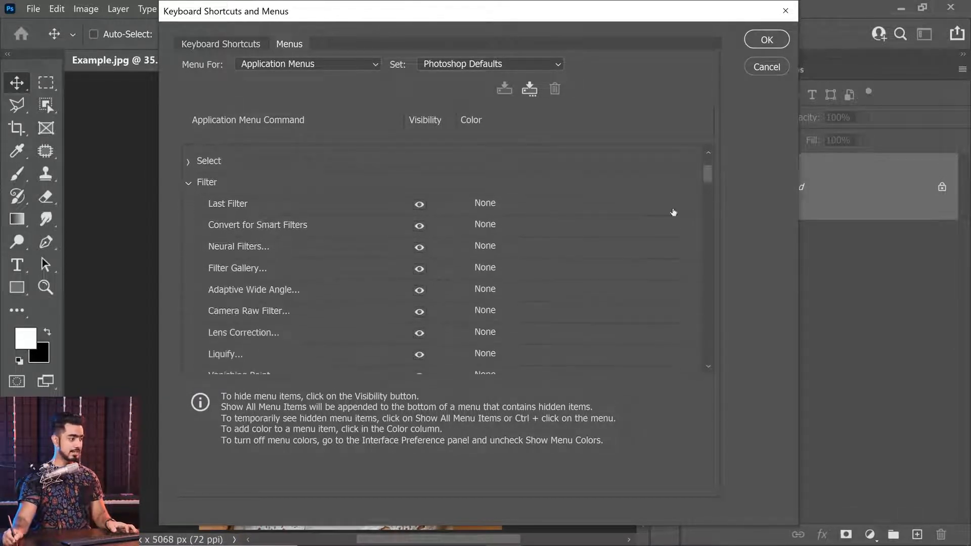
click(419, 291)
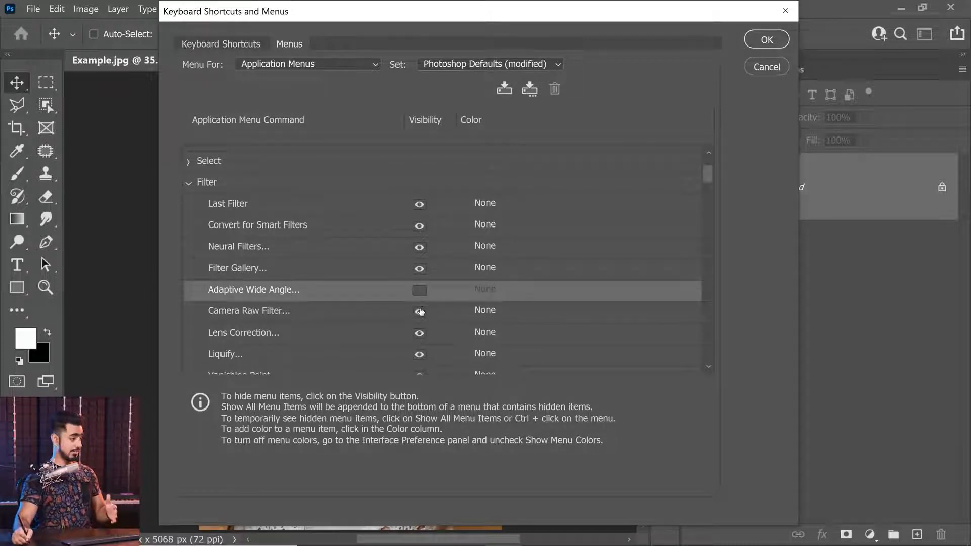
click(420, 334)
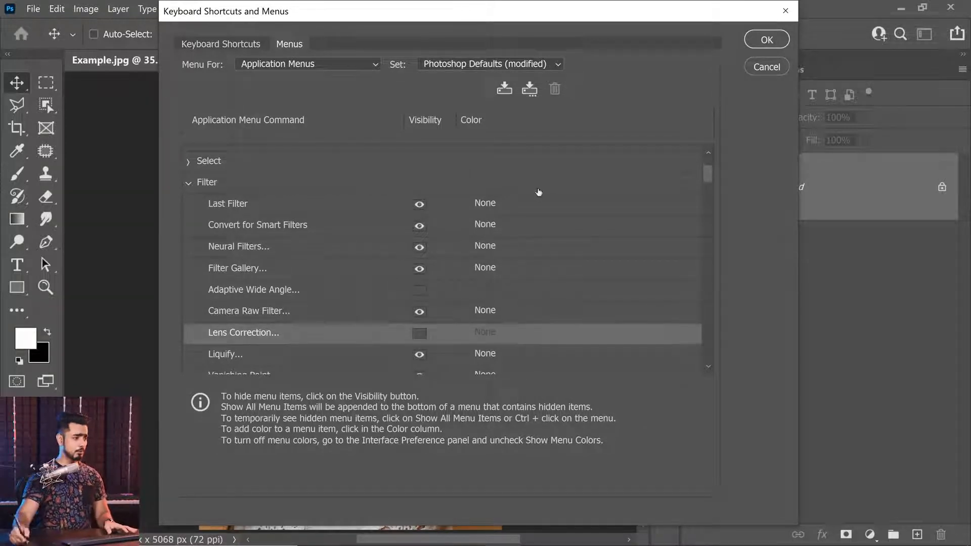
drag(709, 172, 705, 184)
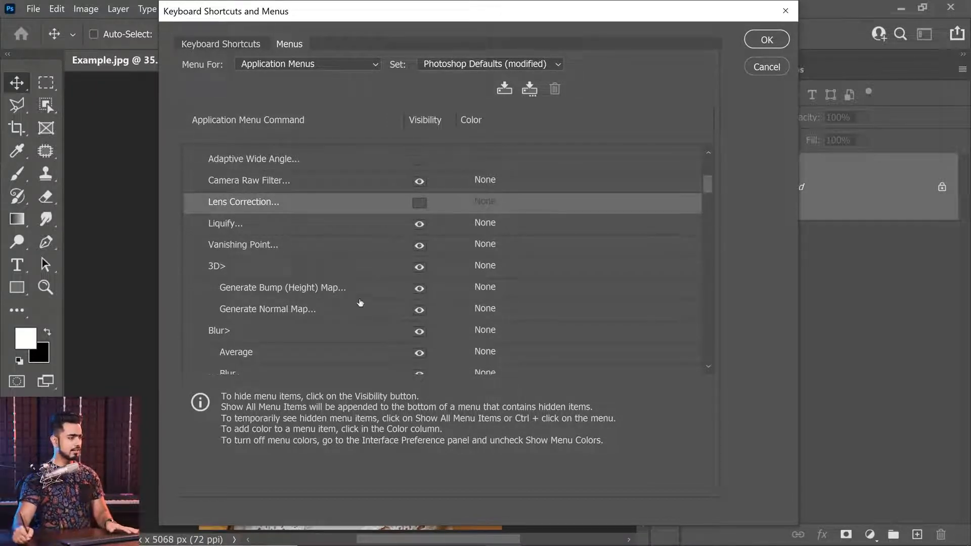
click(420, 268)
Hide Blur, Blur More, Box Blur, Shape Blur and Smart Blur from the Filter menu's Blur group
drag(706, 183, 707, 197)
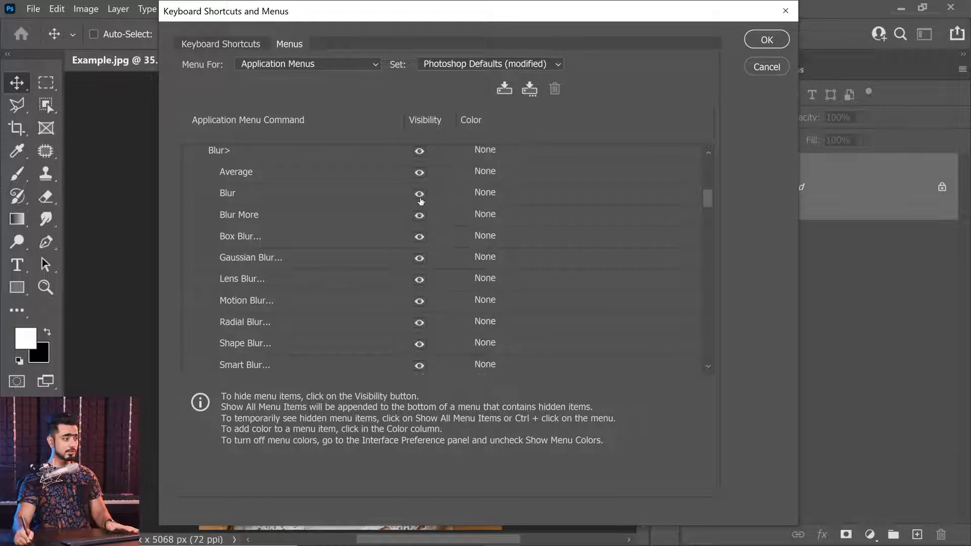
click(420, 194)
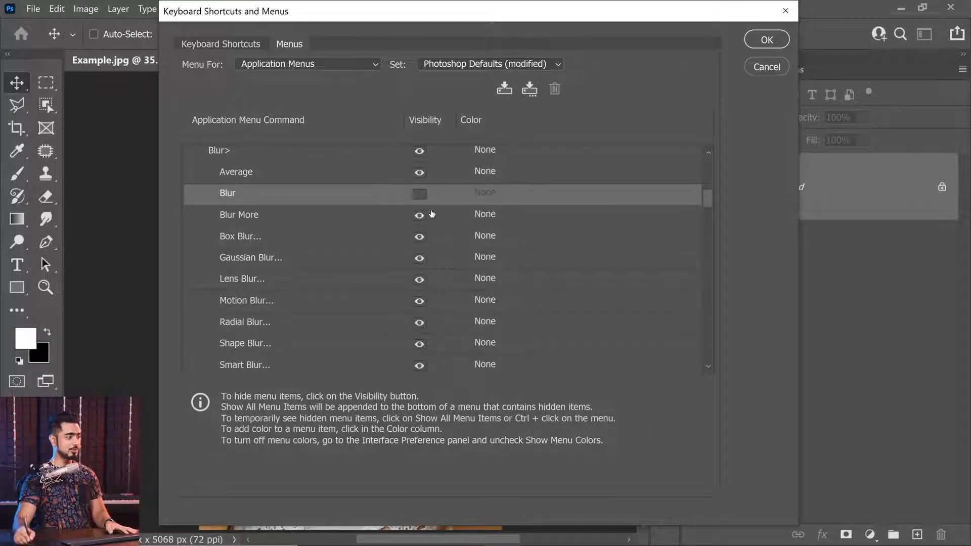
click(420, 216)
click(419, 237)
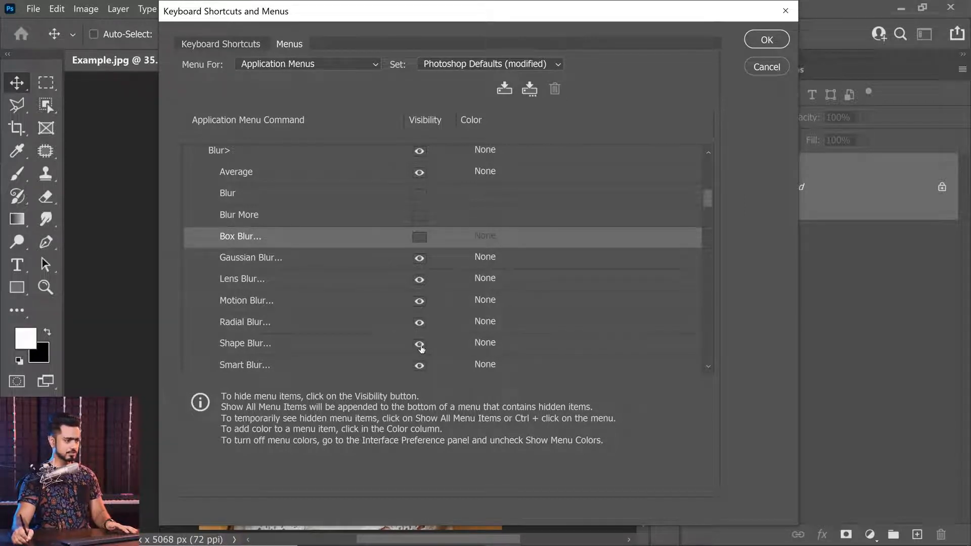
click(419, 345)
drag(706, 200, 712, 213)
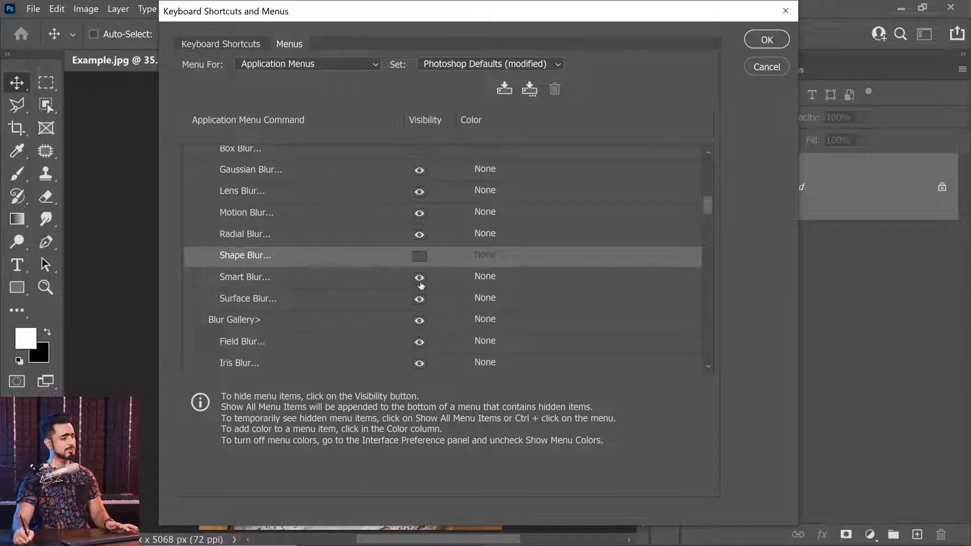
click(419, 277)
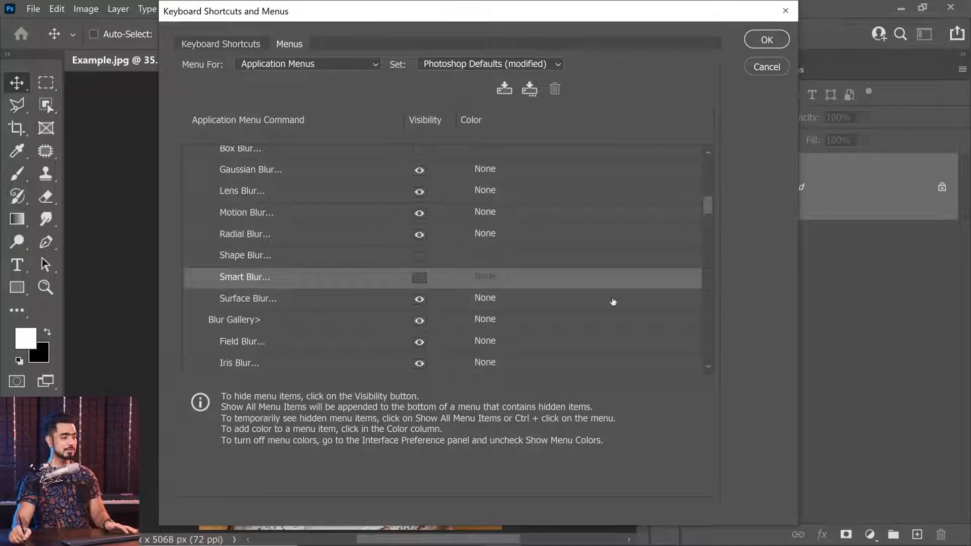
Assign the color Red to the Gaussian Blur menu command and apply the menu customization
drag(709, 212, 709, 192)
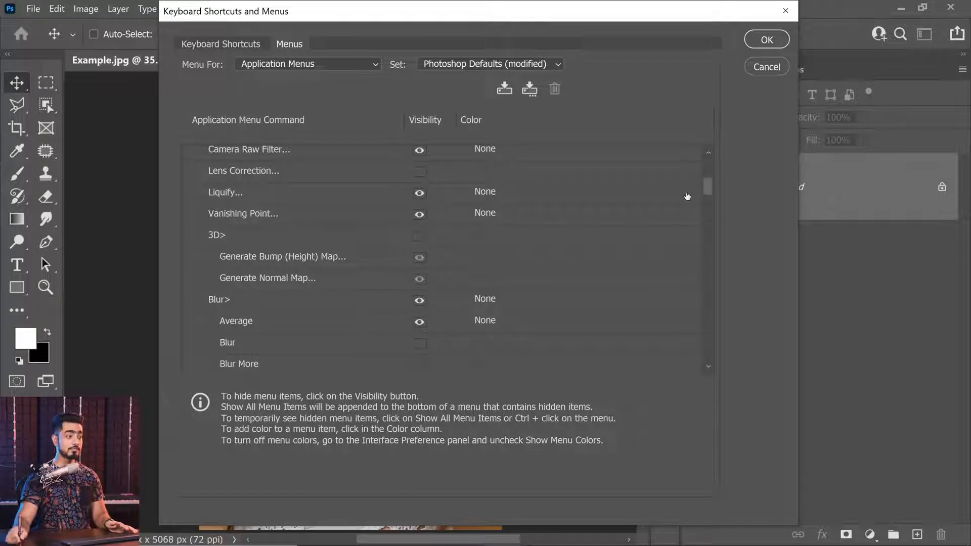
drag(709, 187, 709, 200)
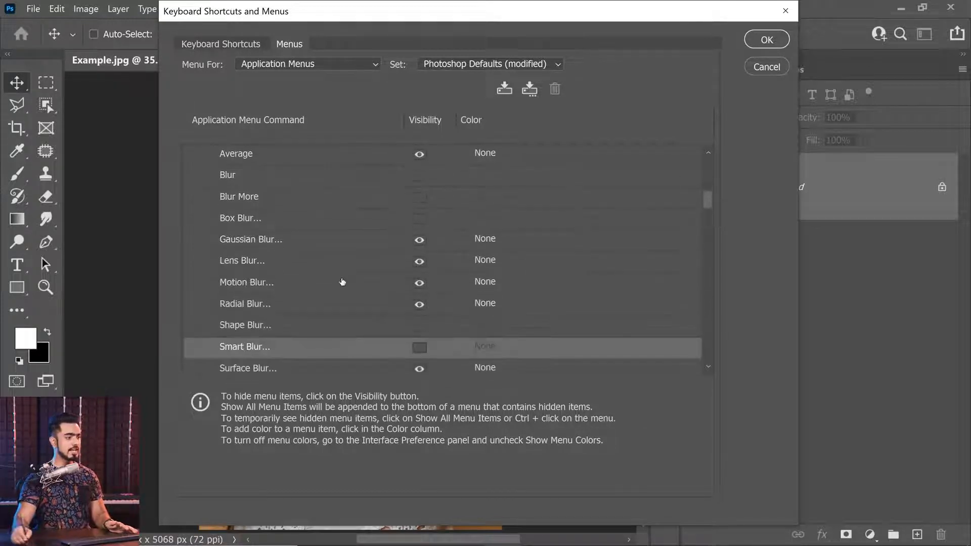
click(327, 248)
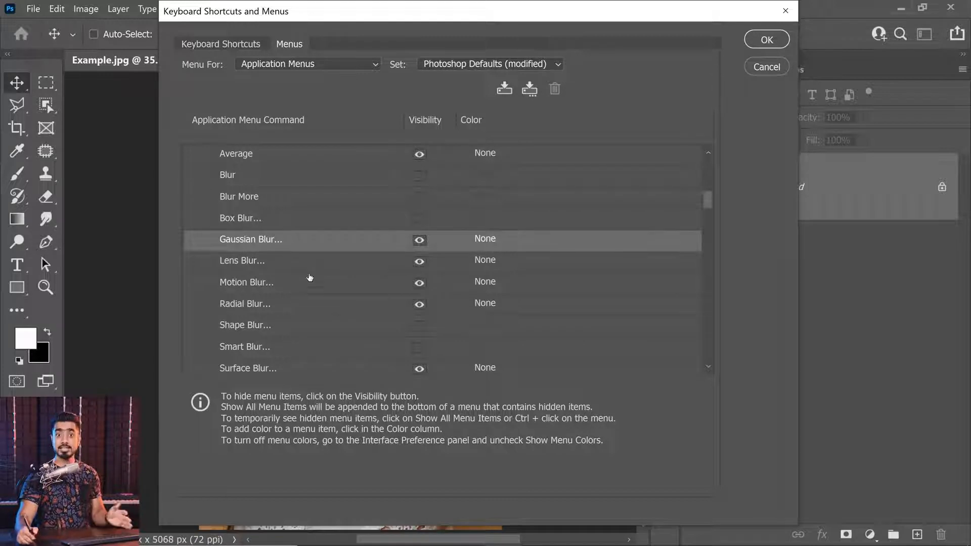
click(487, 245)
click(489, 248)
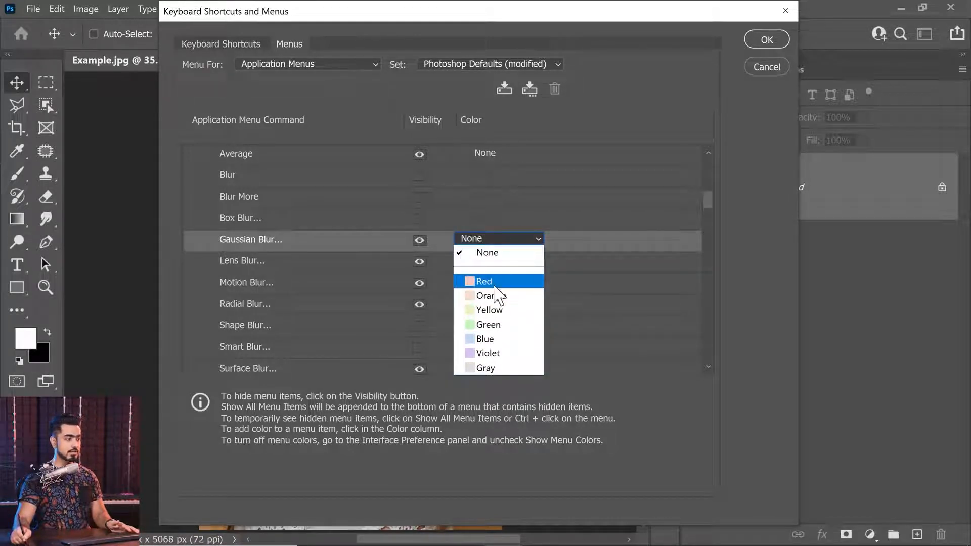
click(495, 282)
click(767, 40)
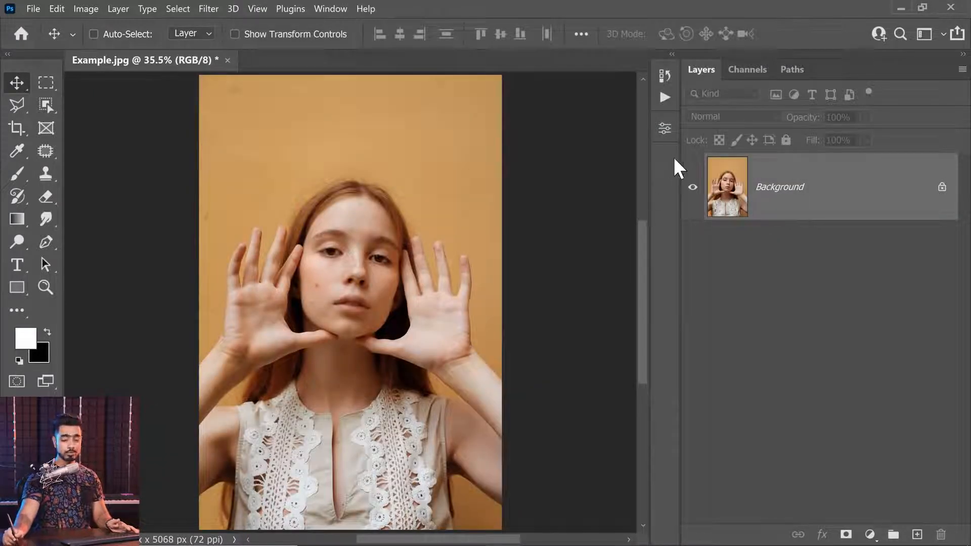
Check the customized Filter menu and its Blur submenu
click(209, 9)
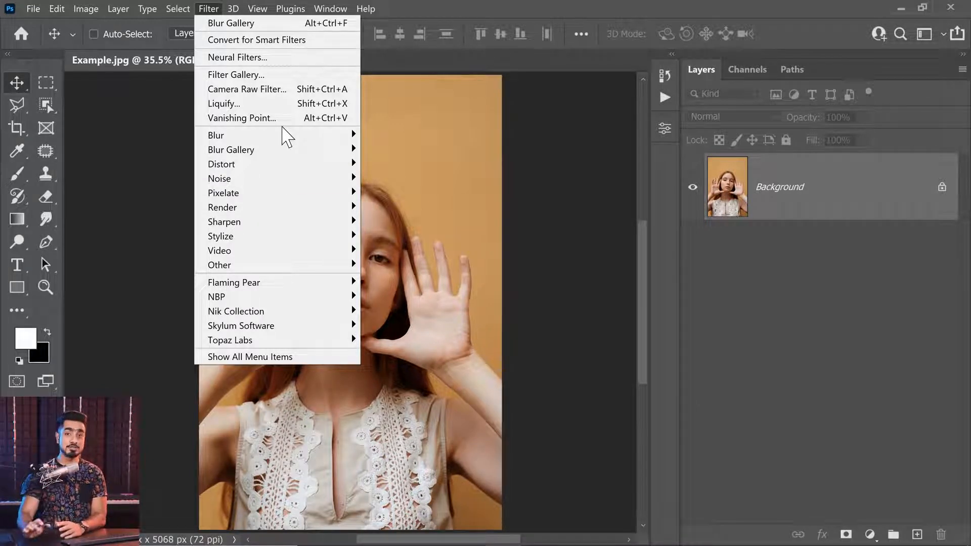
mouse_move(286, 137)
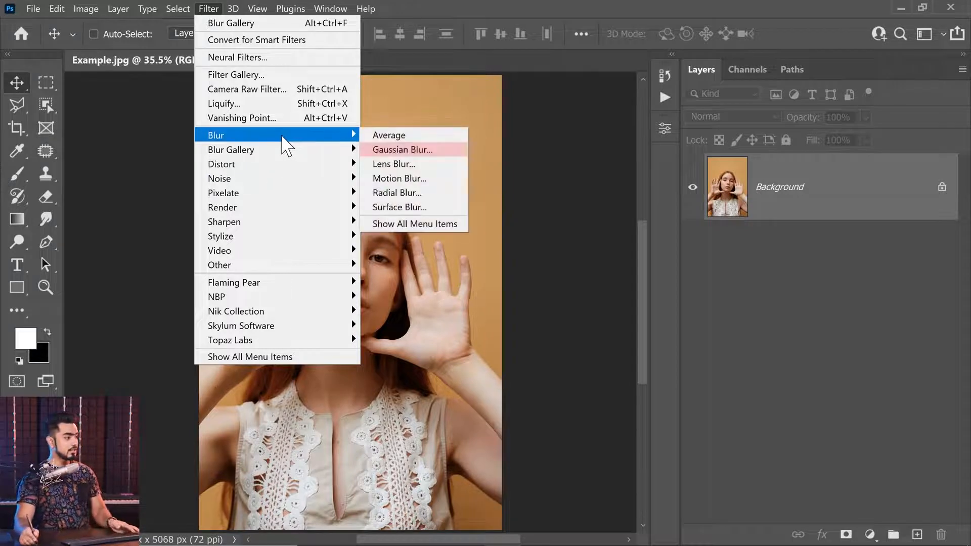